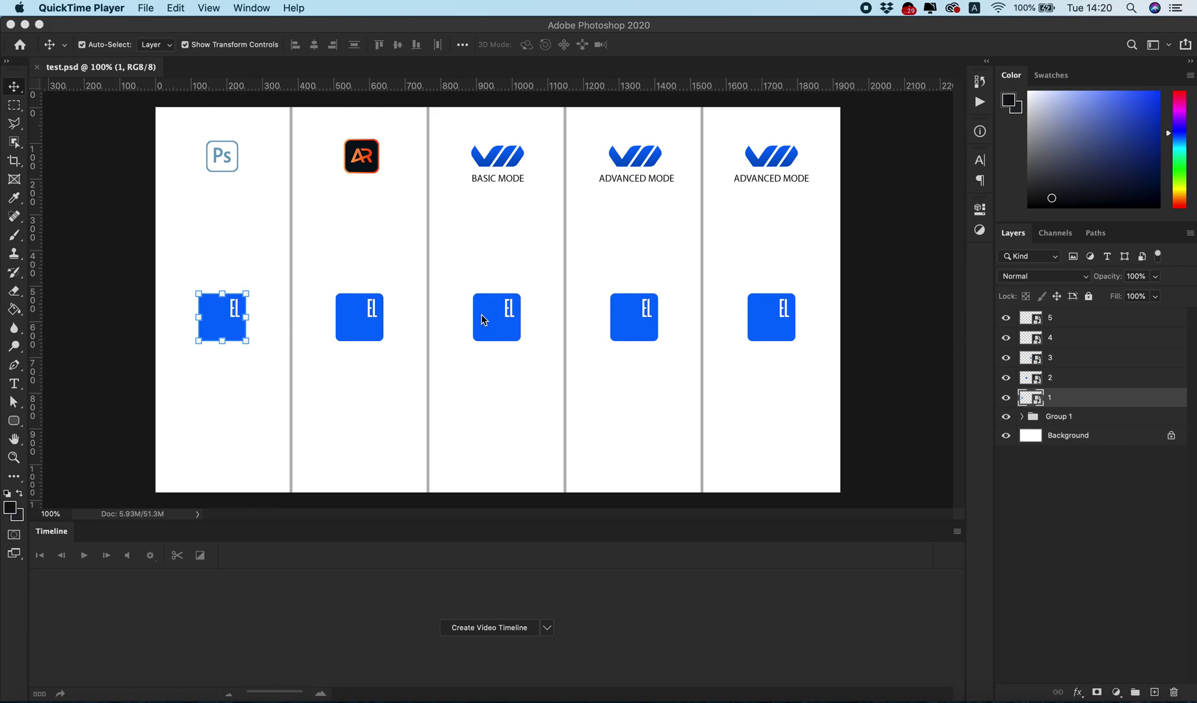
Create a video timeline for the document and set its frame rate to 30 fps
left_click(490, 628)
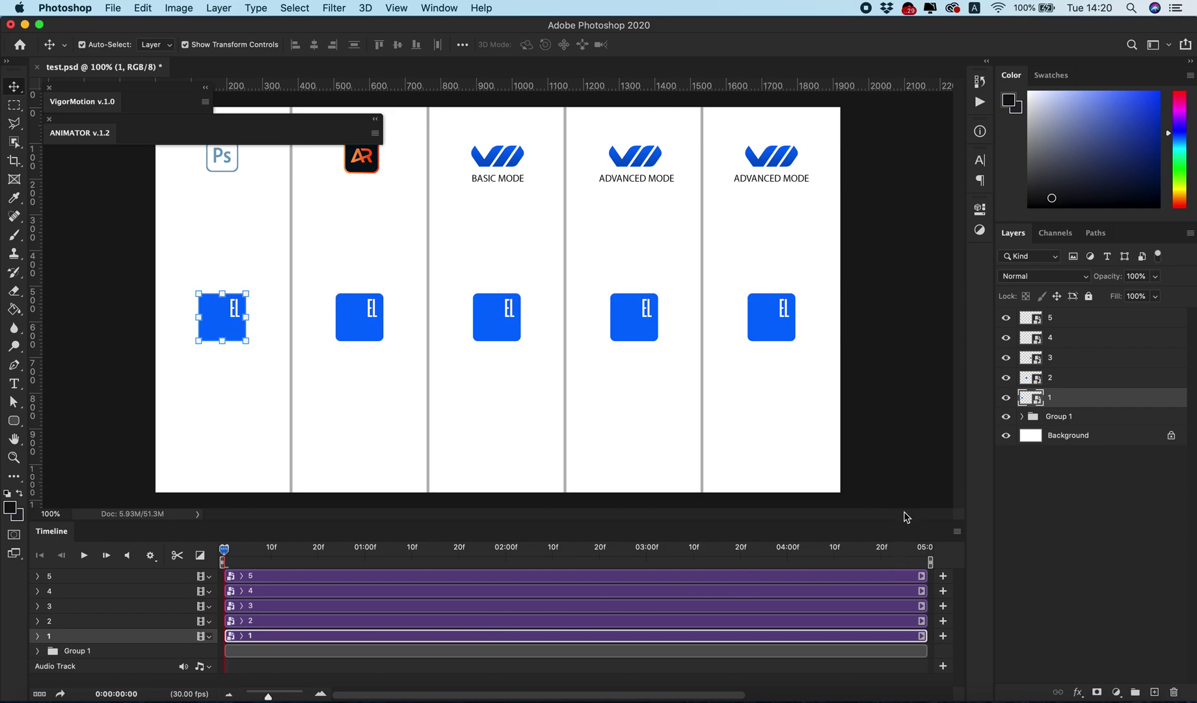
left_click(957, 531)
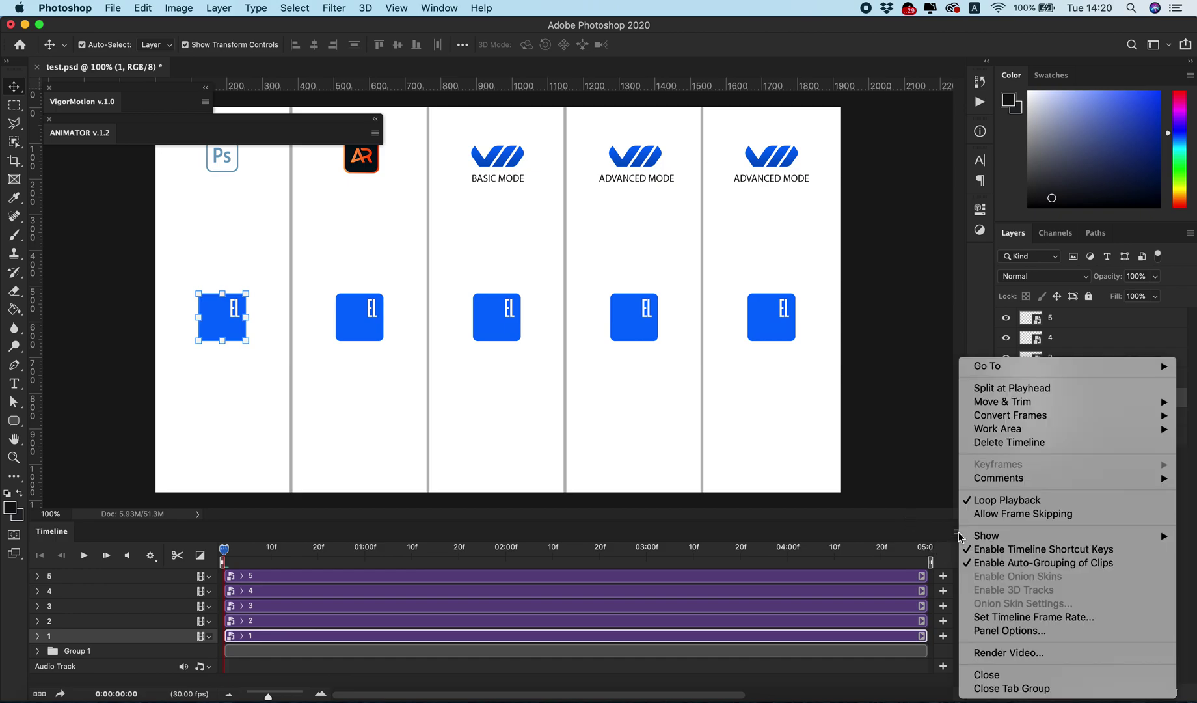
left_click(808, 485)
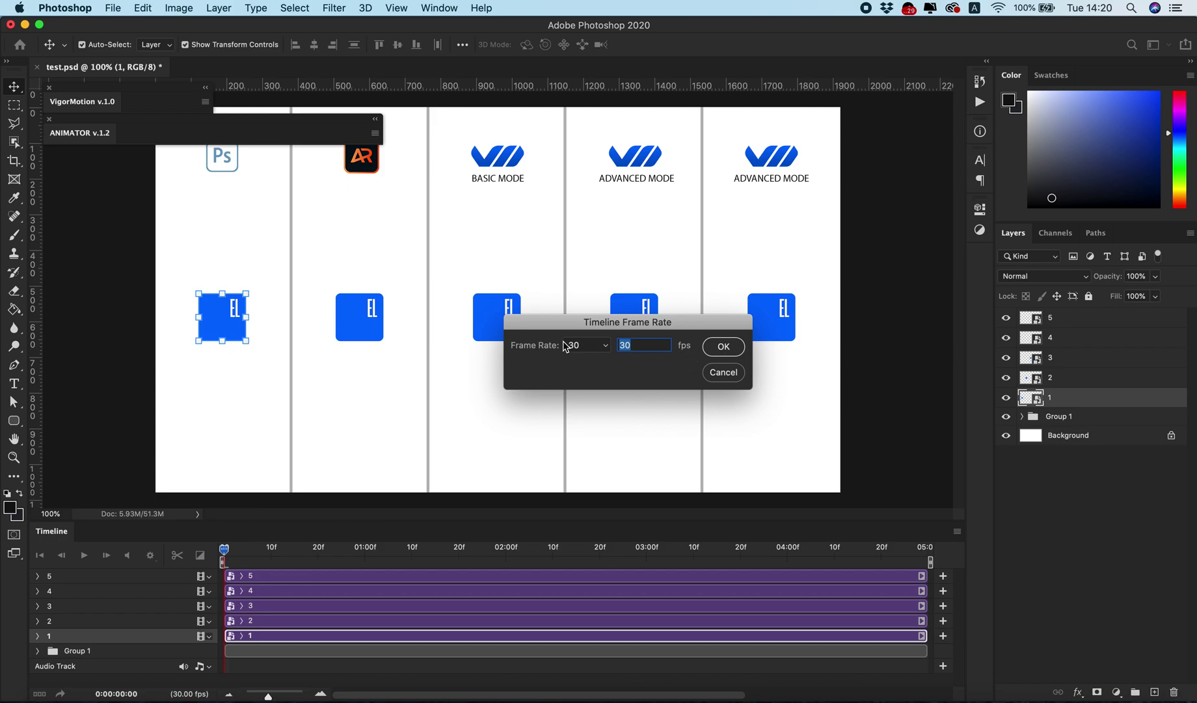
left_click(725, 349)
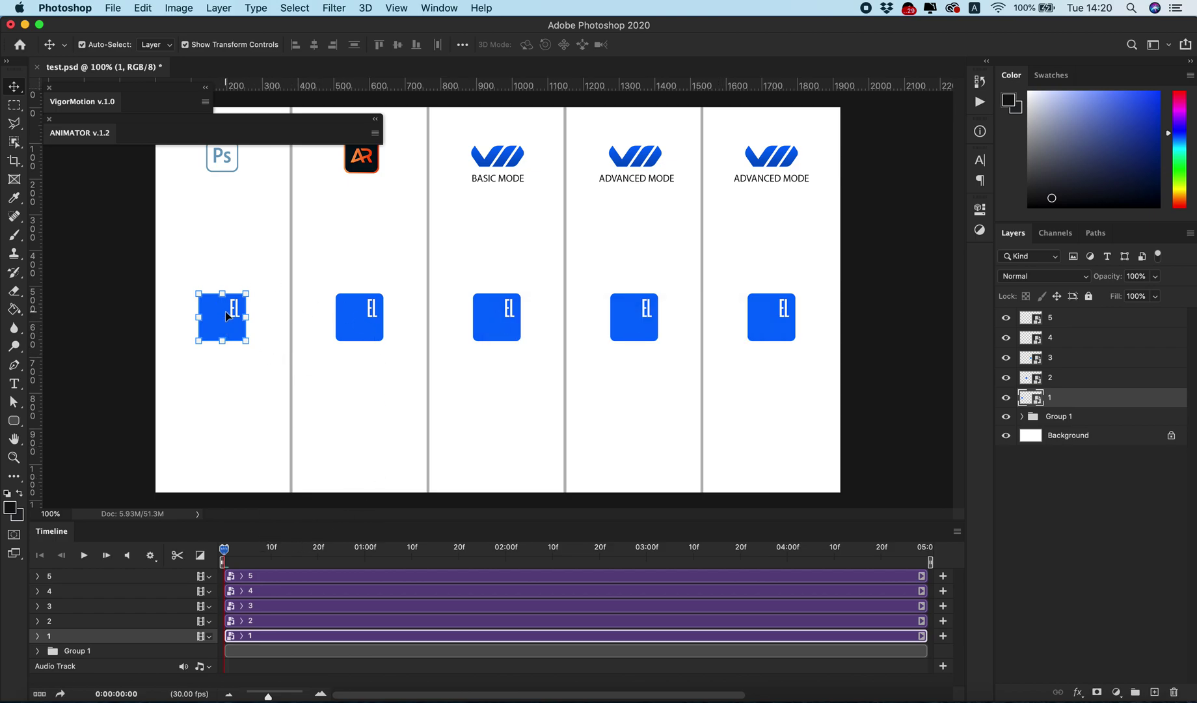
On layer 1, place a Transform keyframe at frame 10 and move the blue square up toward the Ps logo at frame 0
left_click(37, 635)
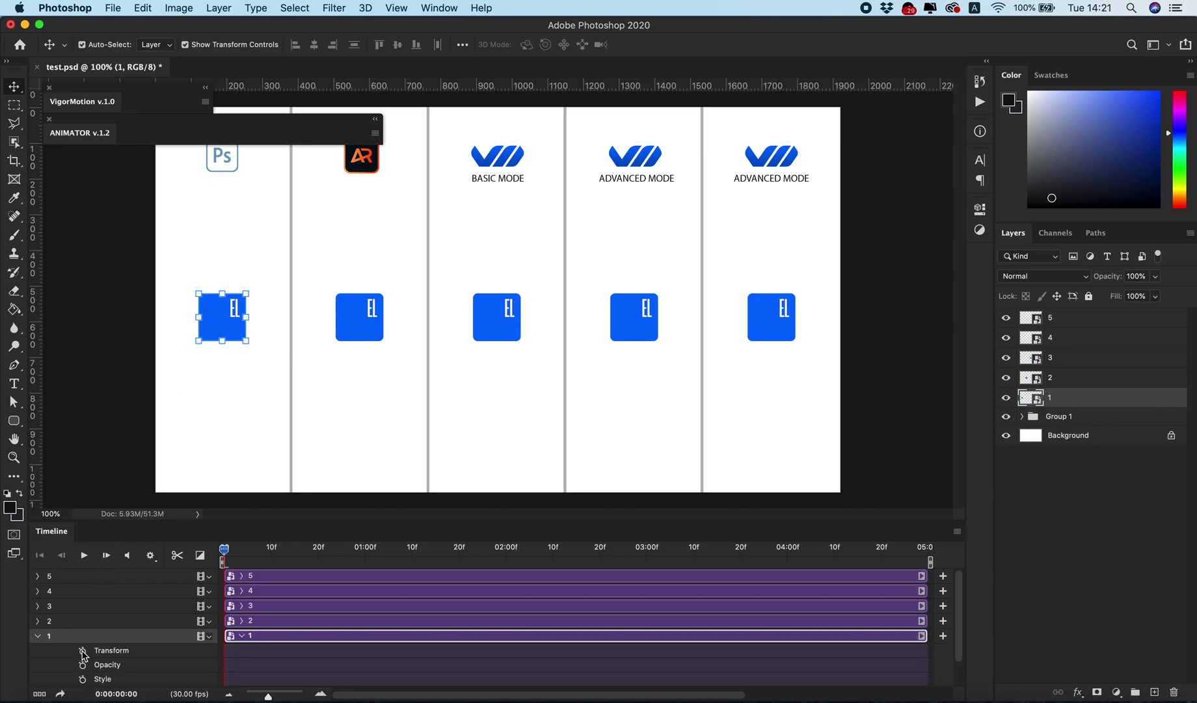
left_click(83, 651)
left_click_drag(225, 651, 271, 651)
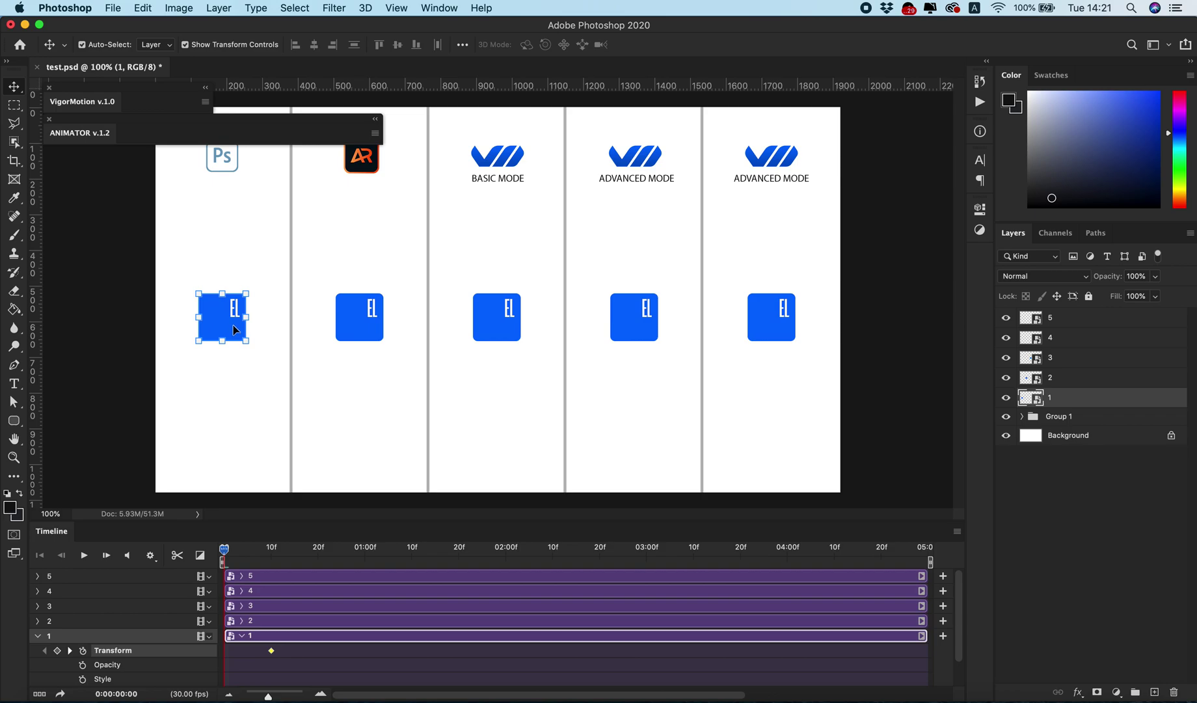
key("super+t")
left_click_drag(236, 329, 239, 259)
key("Return")
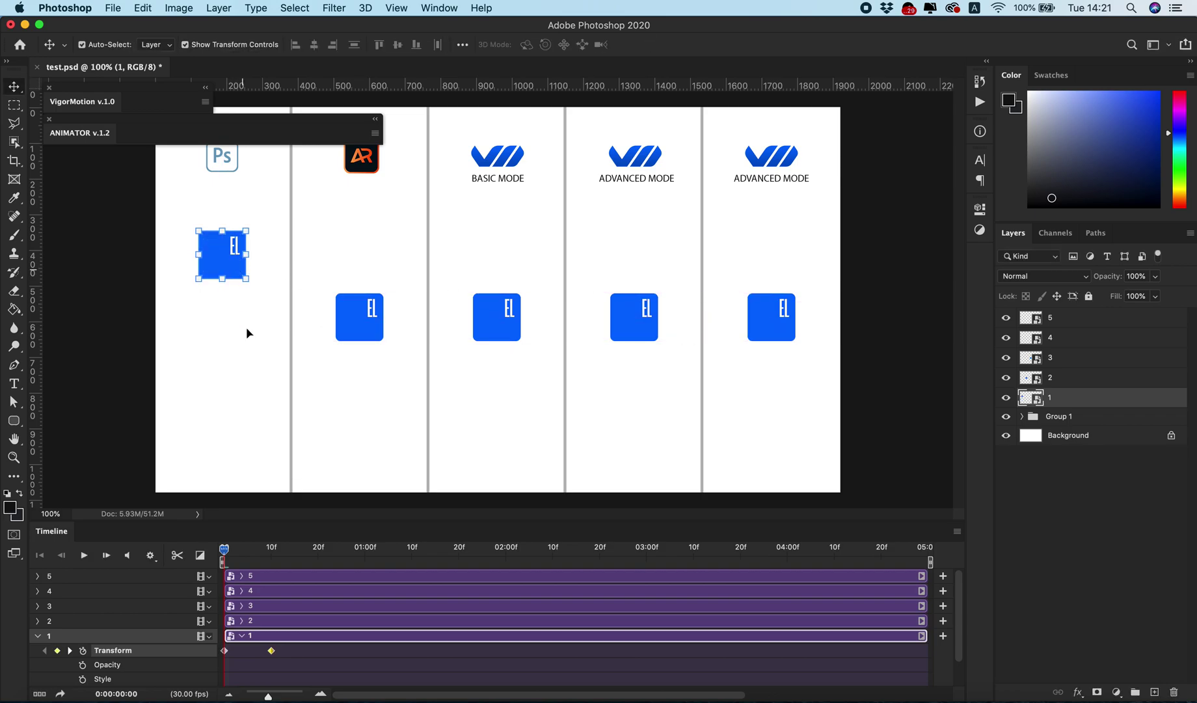
Add a Transform keyframe for layer 1 at frame 26, and move its square down to Y 832 px at 1:12
left_click_drag(224, 552, 350, 561)
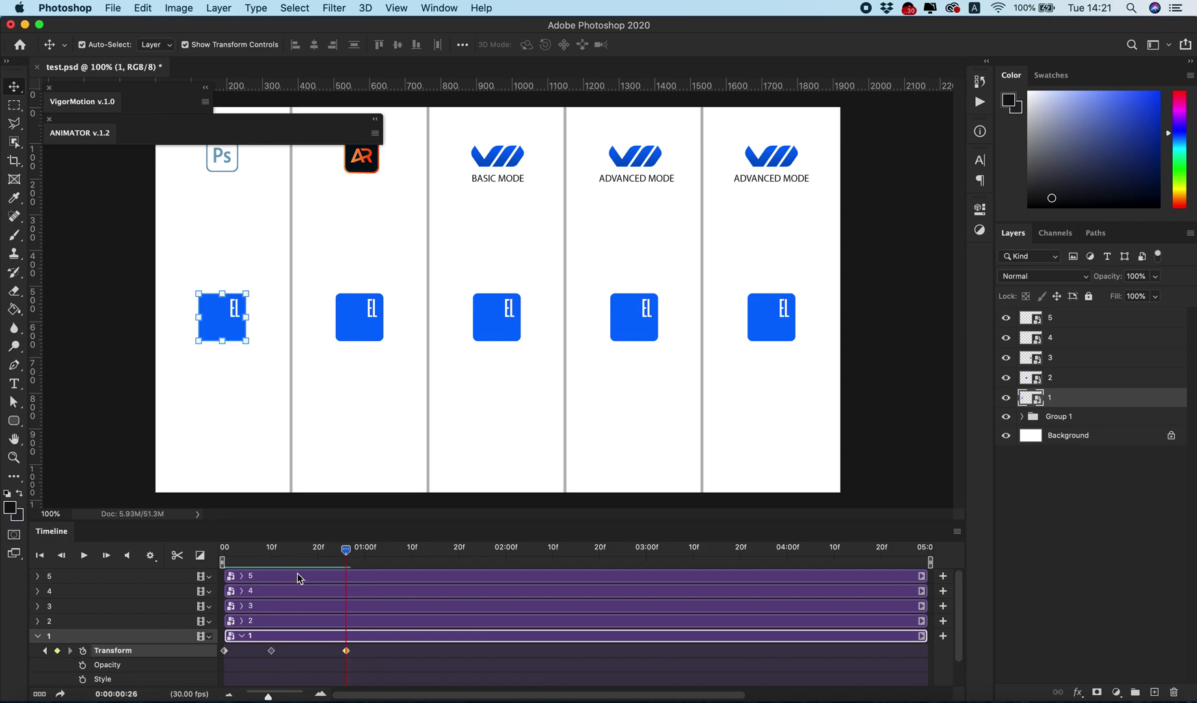
left_click_drag(346, 555, 422, 557)
key("super+t")
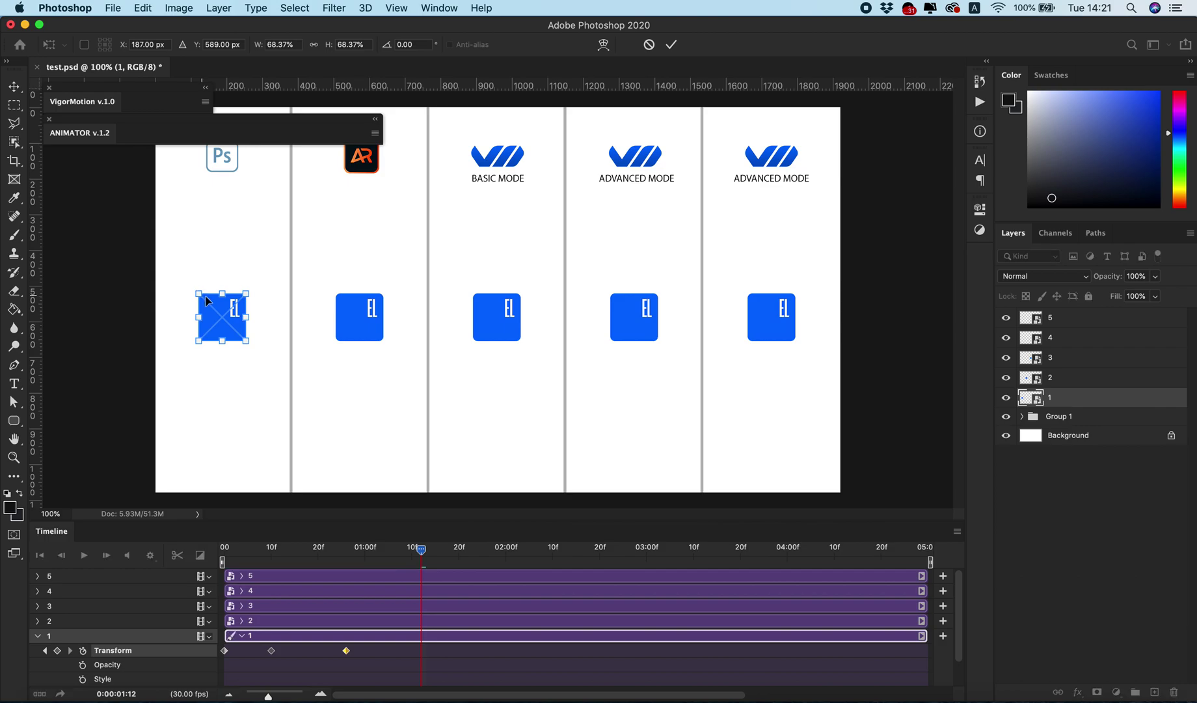
left_click_drag(208, 305, 205, 391)
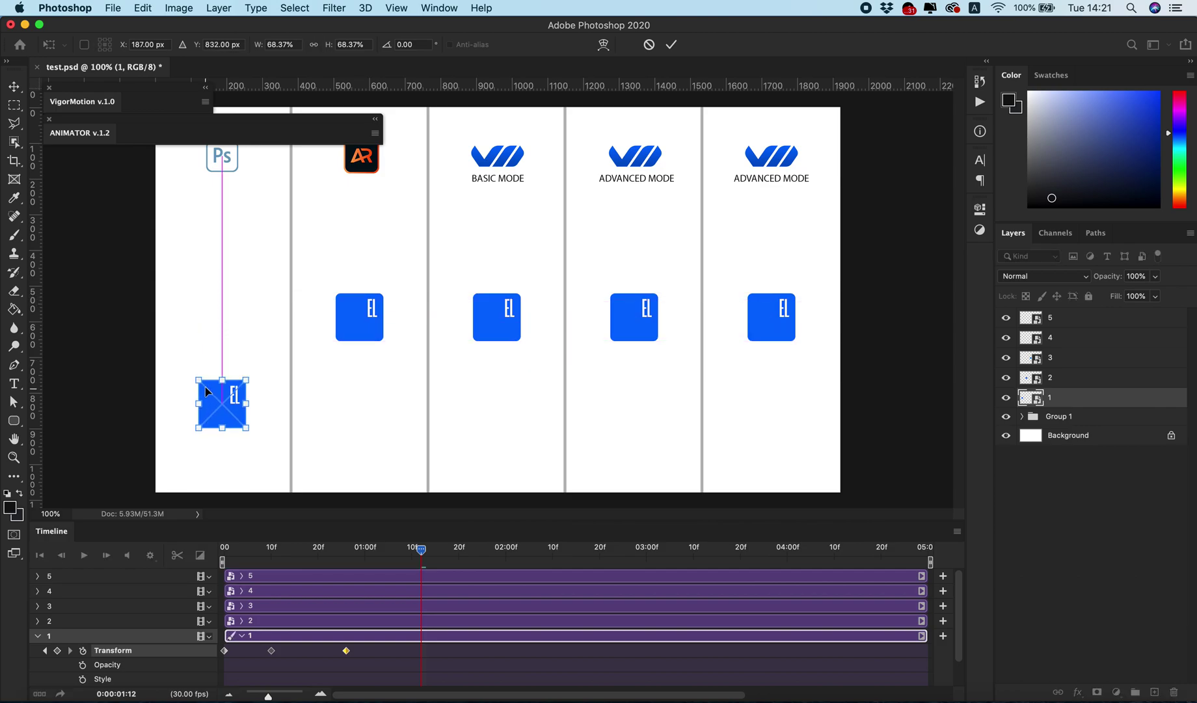
key("Return")
Scrub through the timeline to review layer 1's motion, and collapse its keyframe tracks
left_click_drag(422, 551, 347, 563)
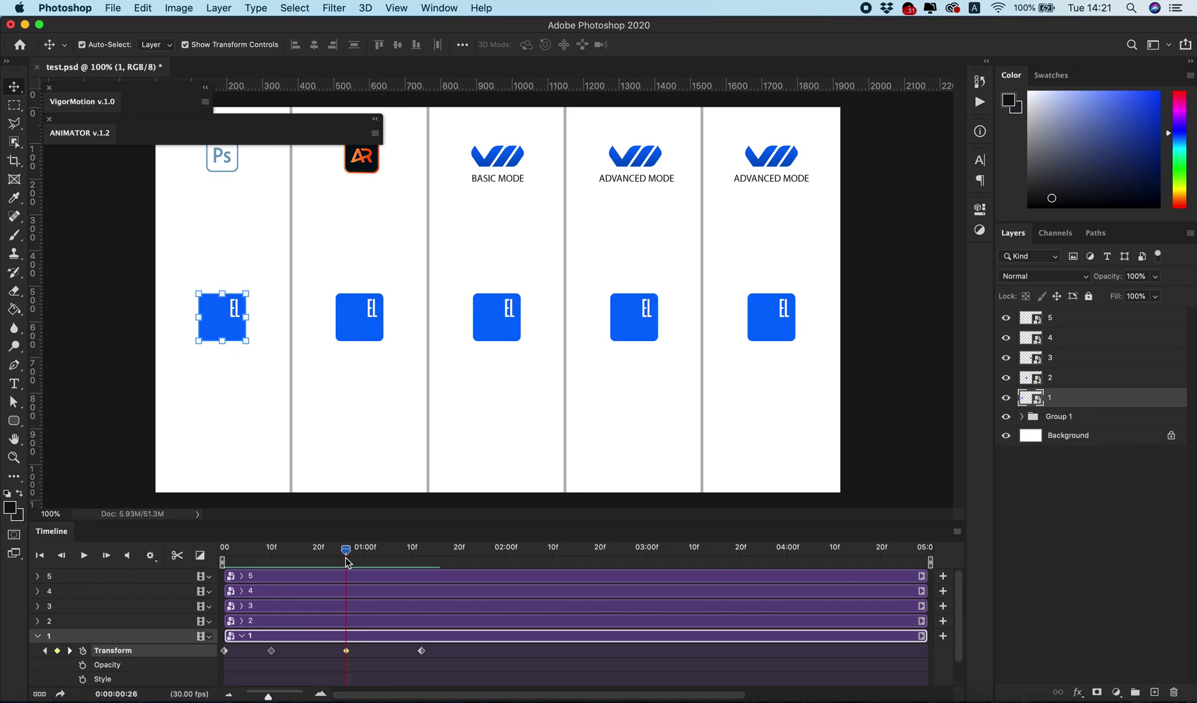
left_click_drag(347, 555, 412, 554)
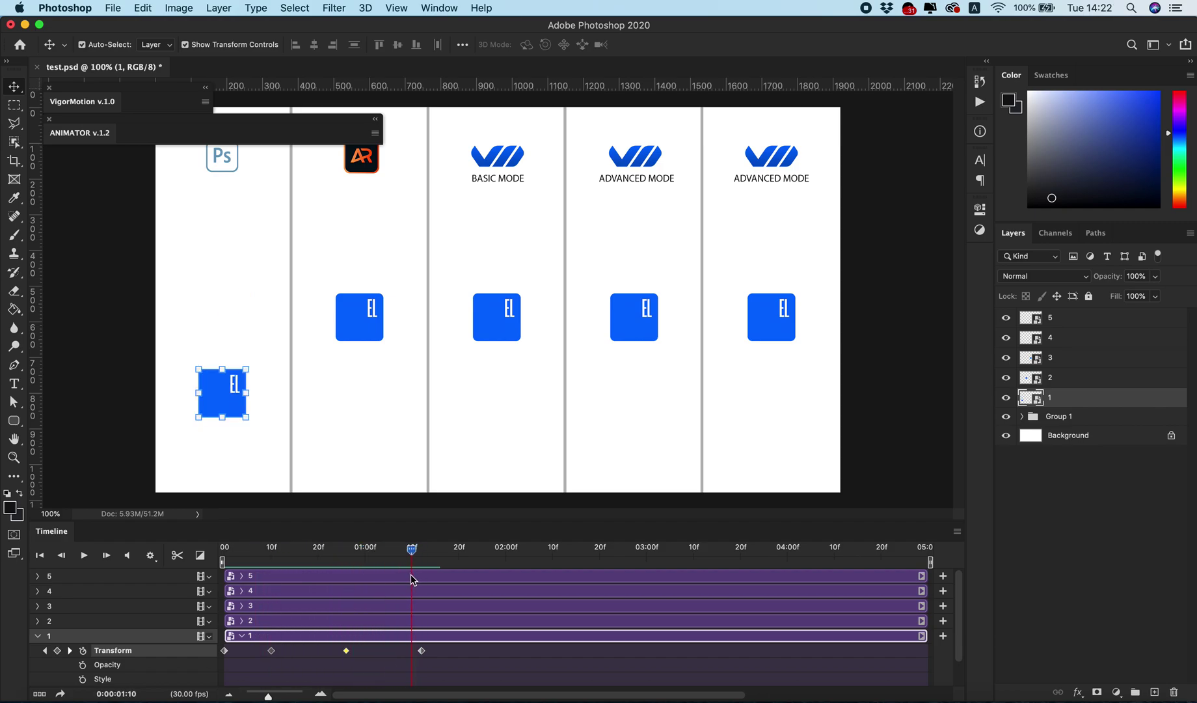
left_click_drag(412, 554, 285, 555)
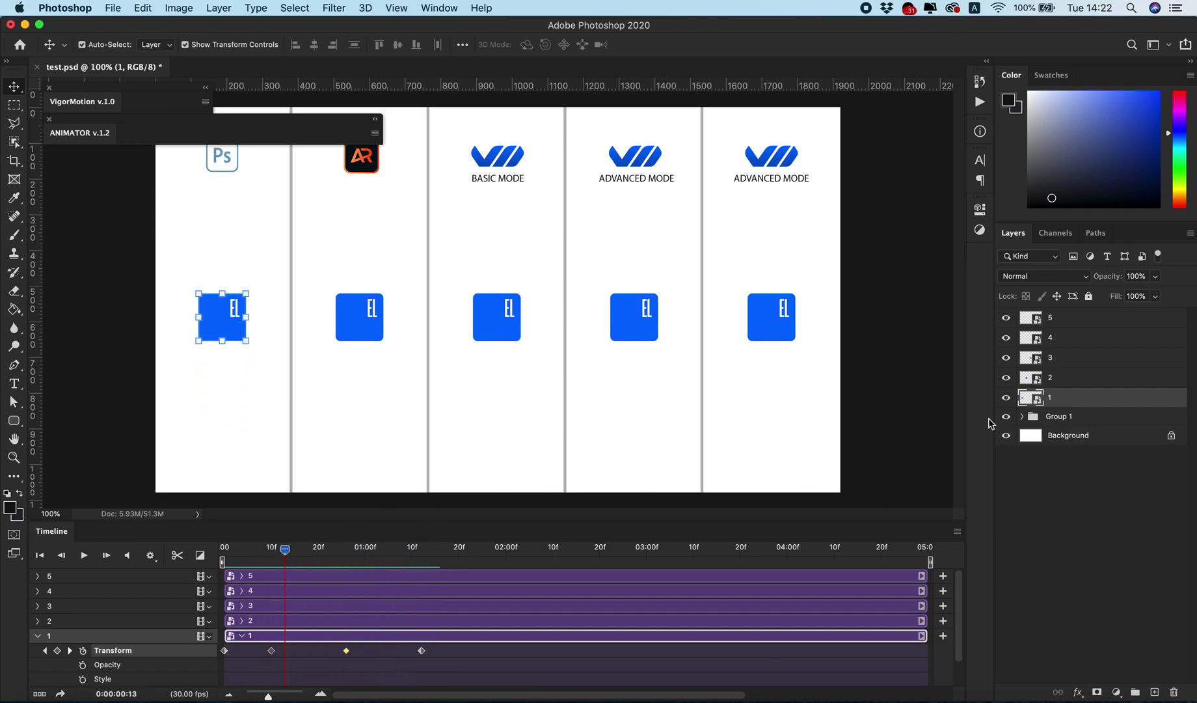
left_click(38, 636)
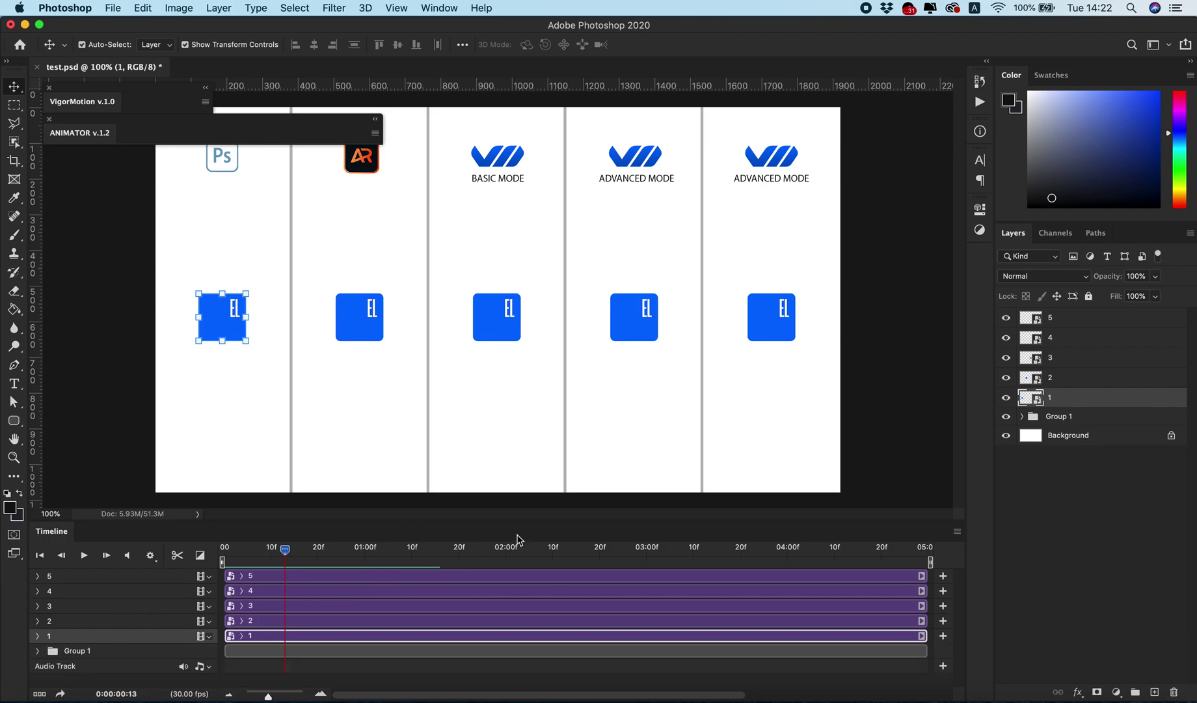
Apply Animator's downward Move Easy In effect from the Moving category to layer 2
left_click(1072, 379)
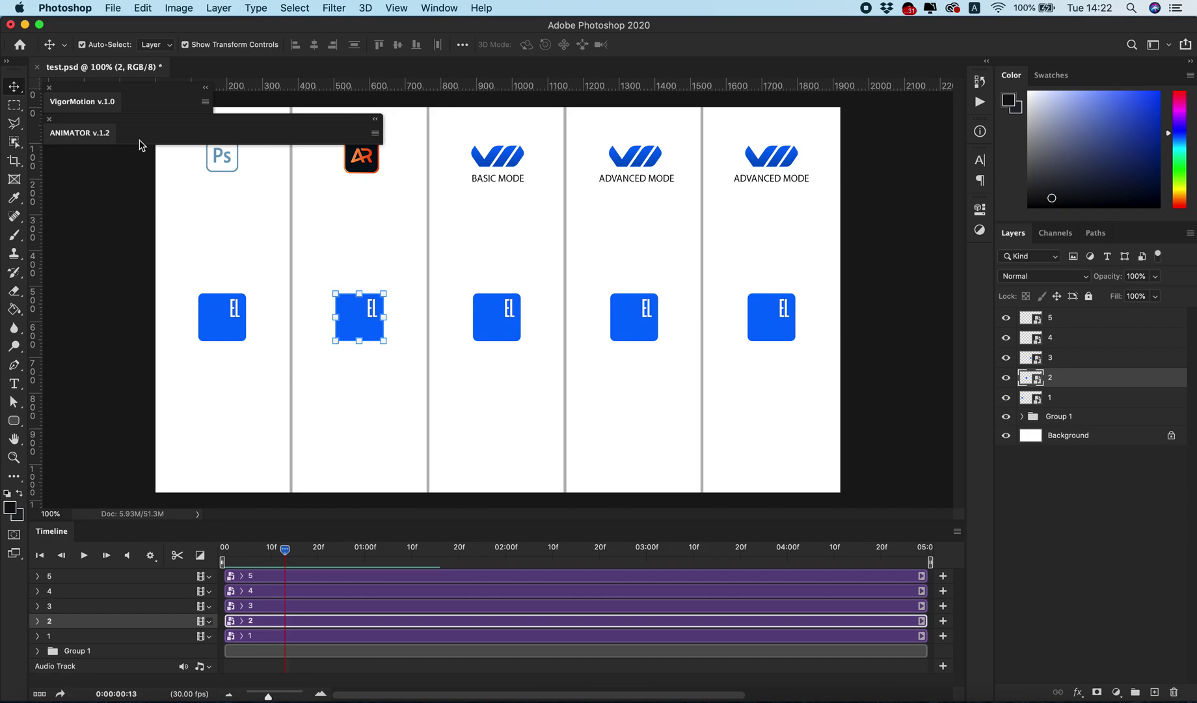
left_click(86, 137)
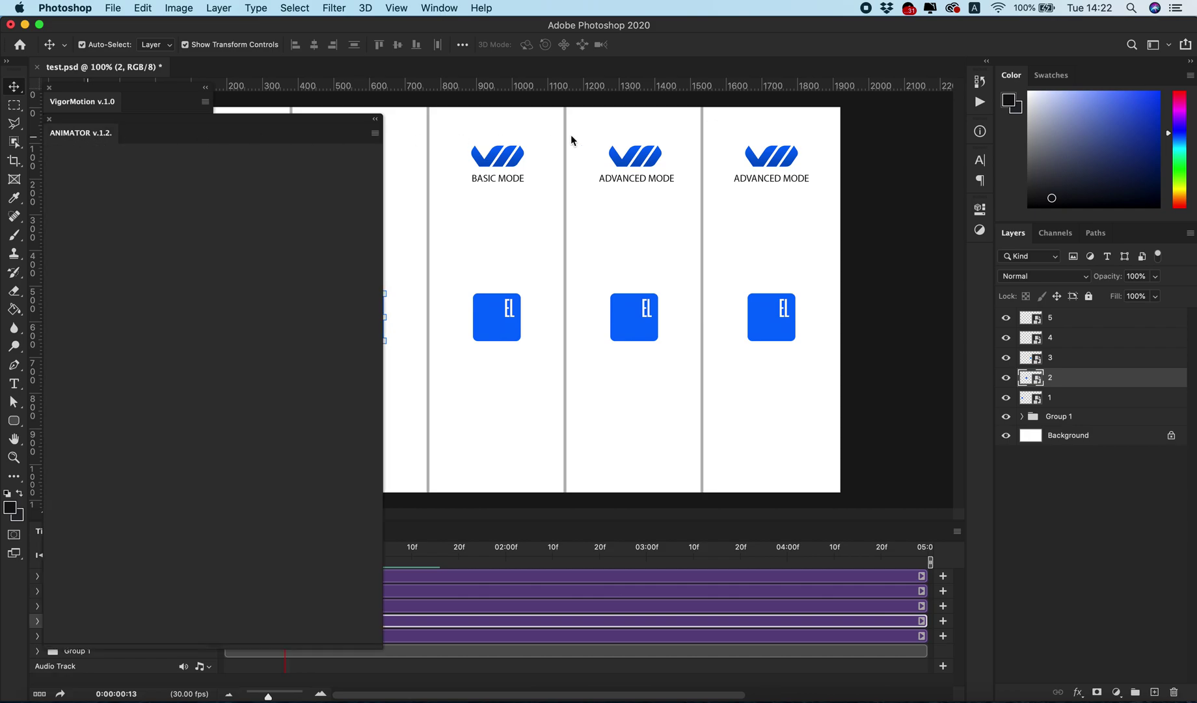
left_click_drag(62, 133, 701, 107)
left_click(779, 171)
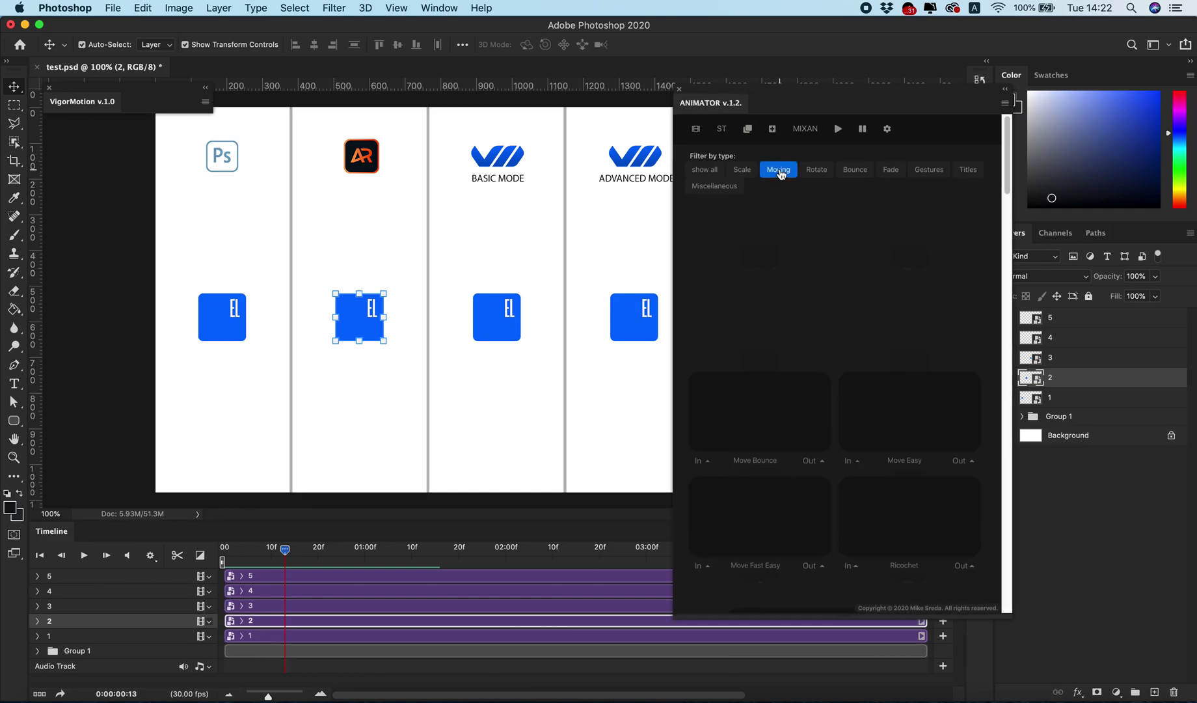
left_click(838, 133)
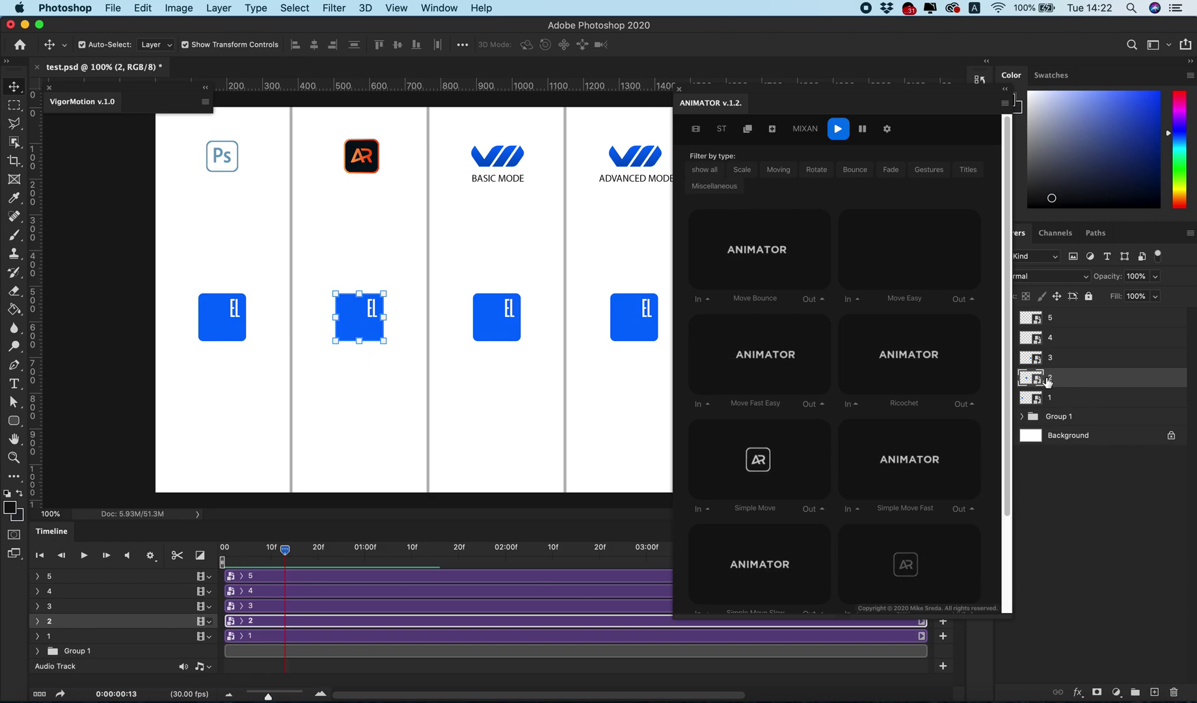
left_click(862, 301)
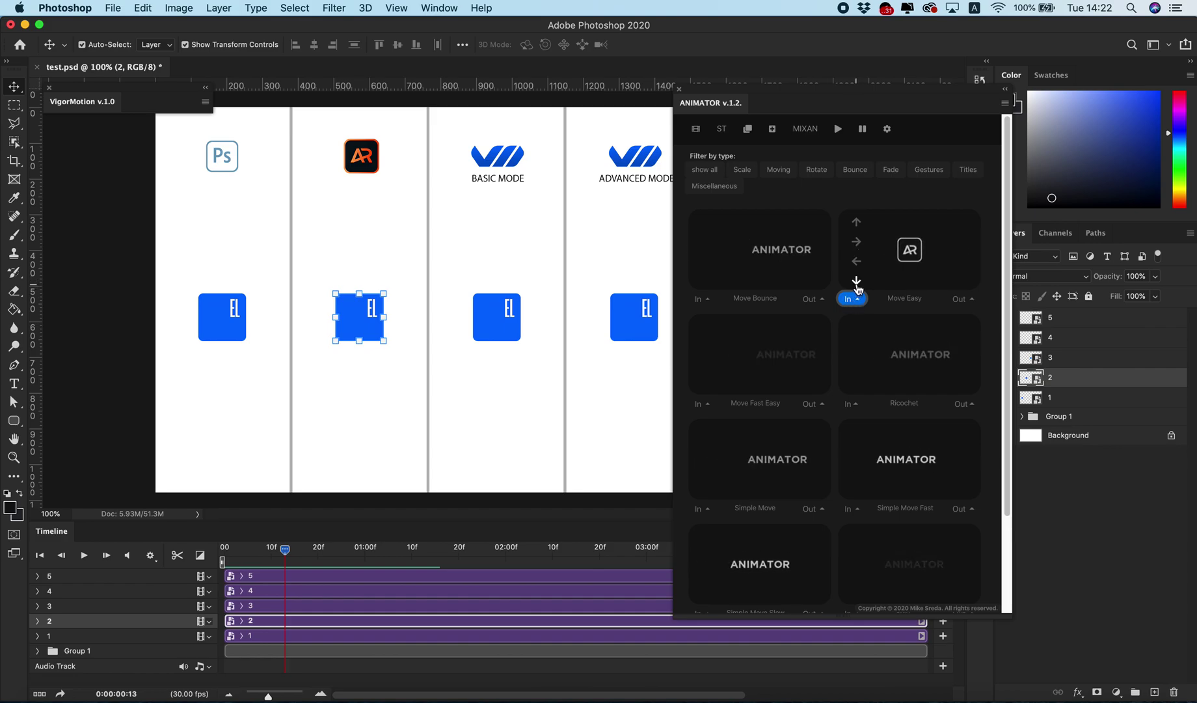
left_click(858, 283)
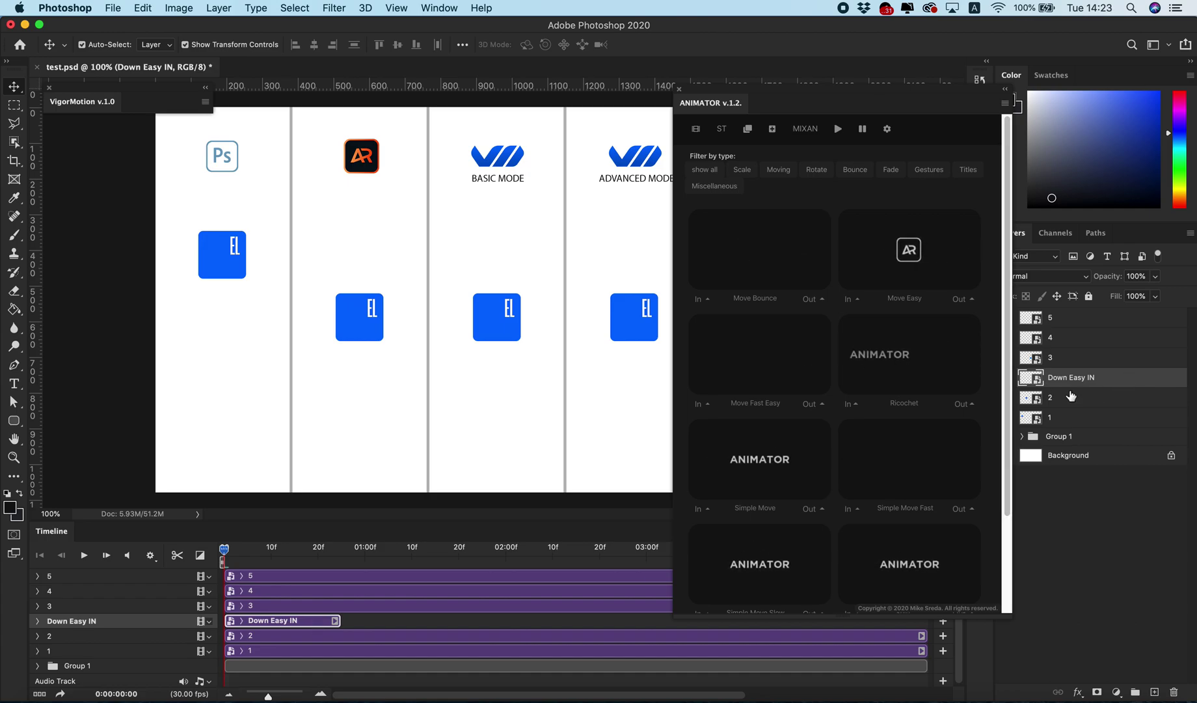
Apply Animator's downward Move Easy Out effect to layer 2
left_click(1044, 388)
left_click(1051, 399)
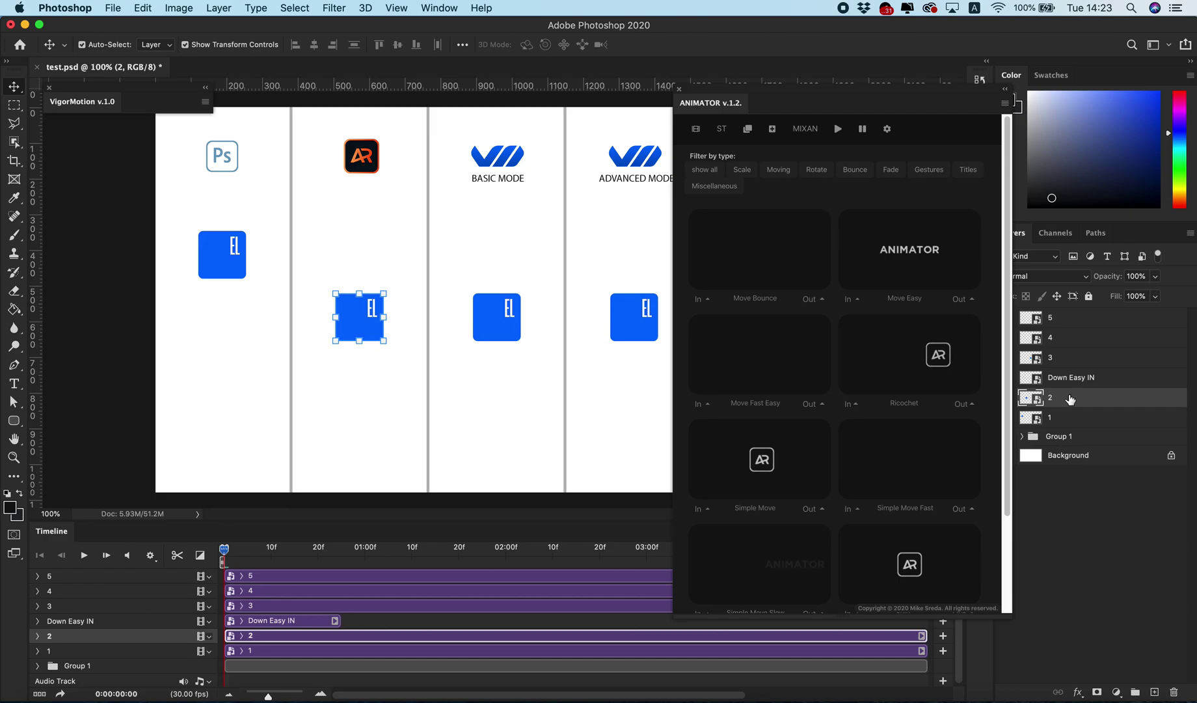
left_click(965, 284)
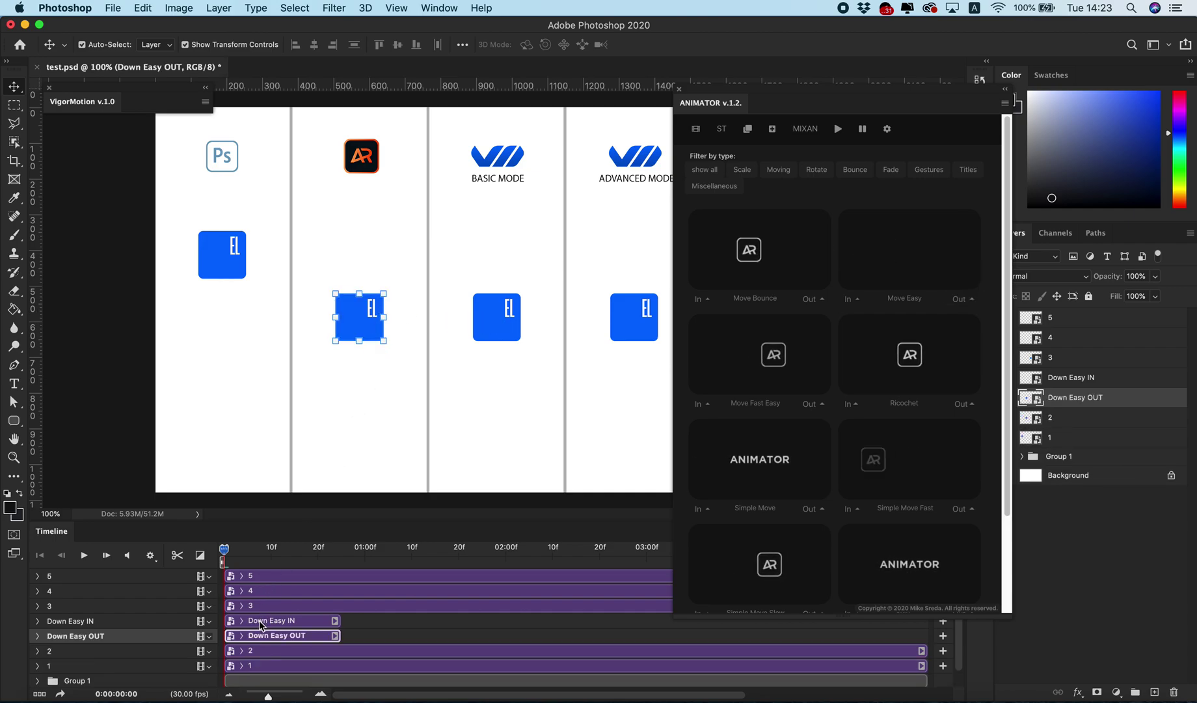
Shift the Down Easy OUT clip to start near 1:13, trim clip 2 to fill the gap after Down Easy IN, and stack it between them
left_click_drag(290, 641, 493, 641)
left_click_drag(226, 650, 343, 651)
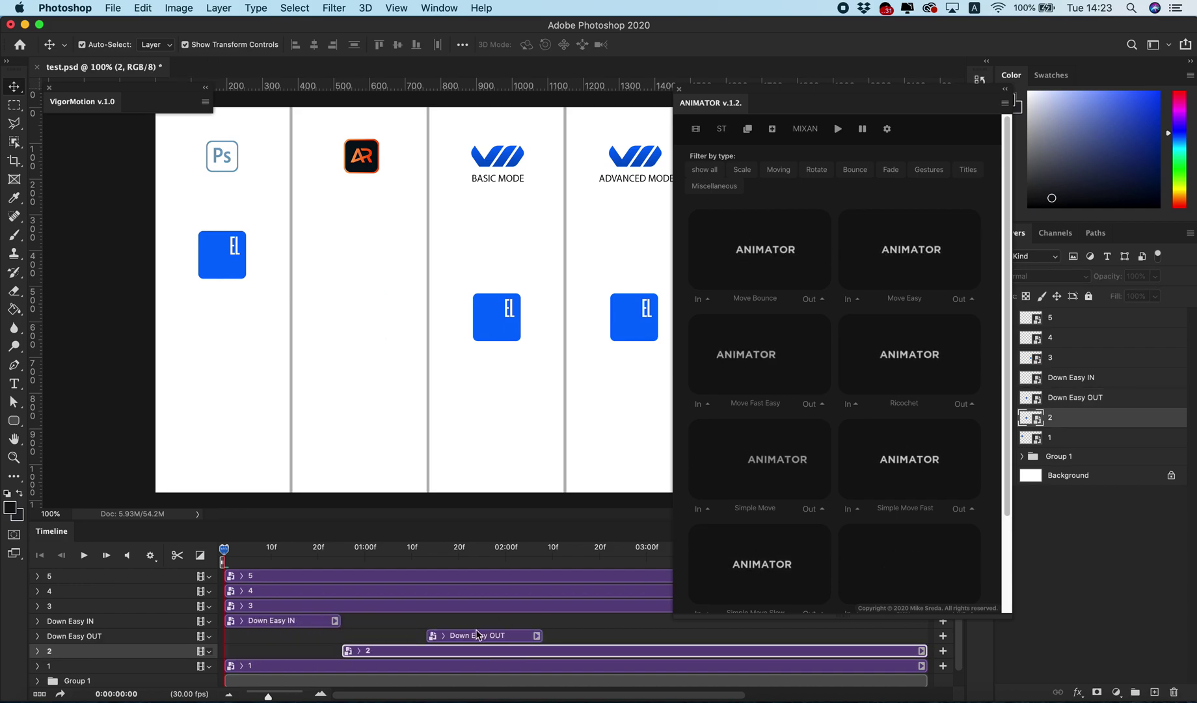
left_click_drag(924, 651, 426, 657)
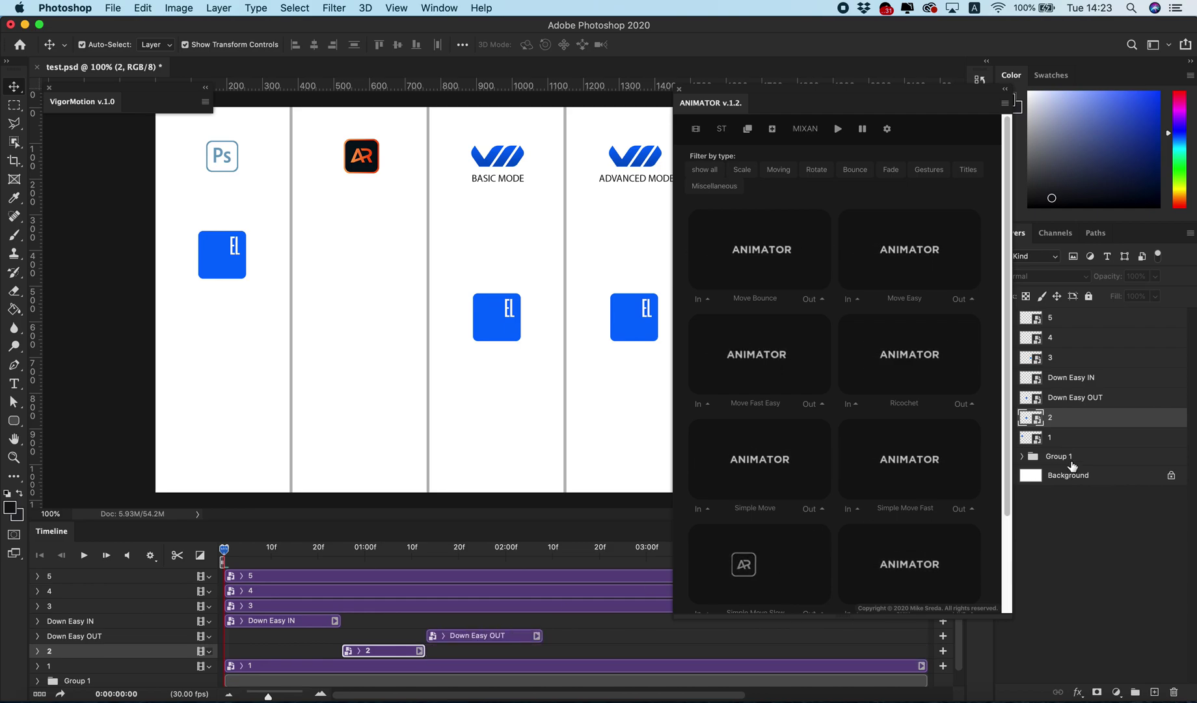
left_click_drag(1075, 413, 1075, 396)
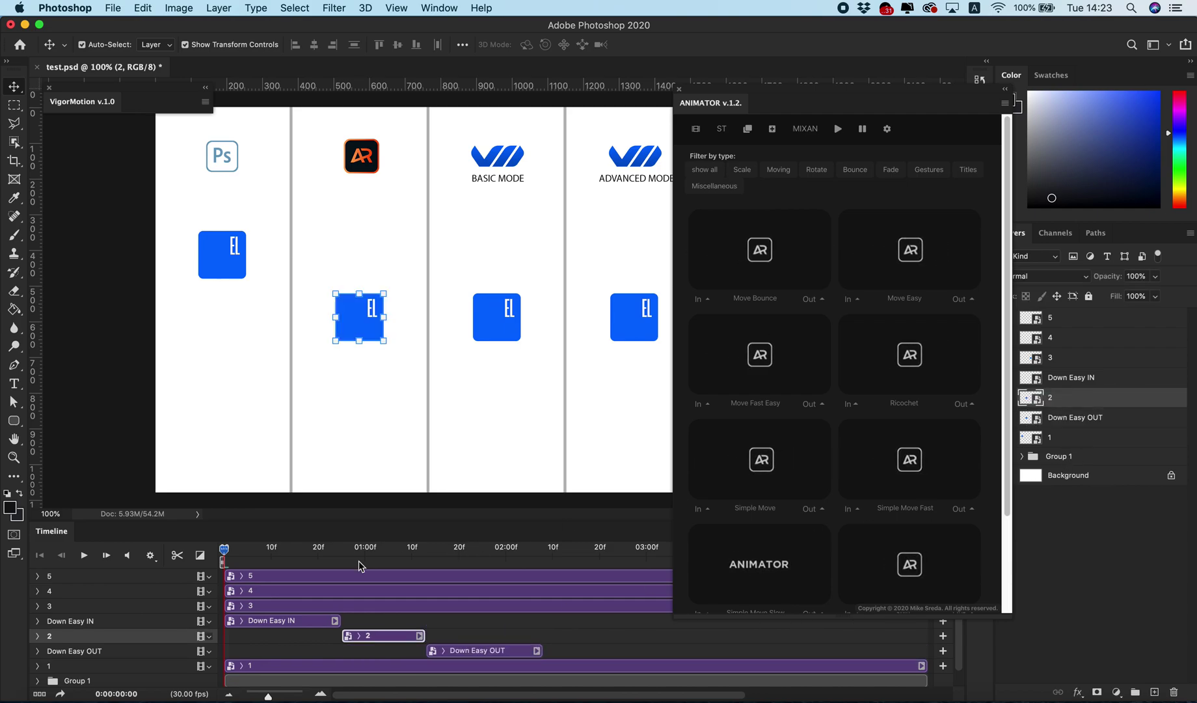
Scrub the assembled layer 2 animation to about 2:07, and collapse the Animator panel out of the way
left_click_drag(223, 561, 539, 550)
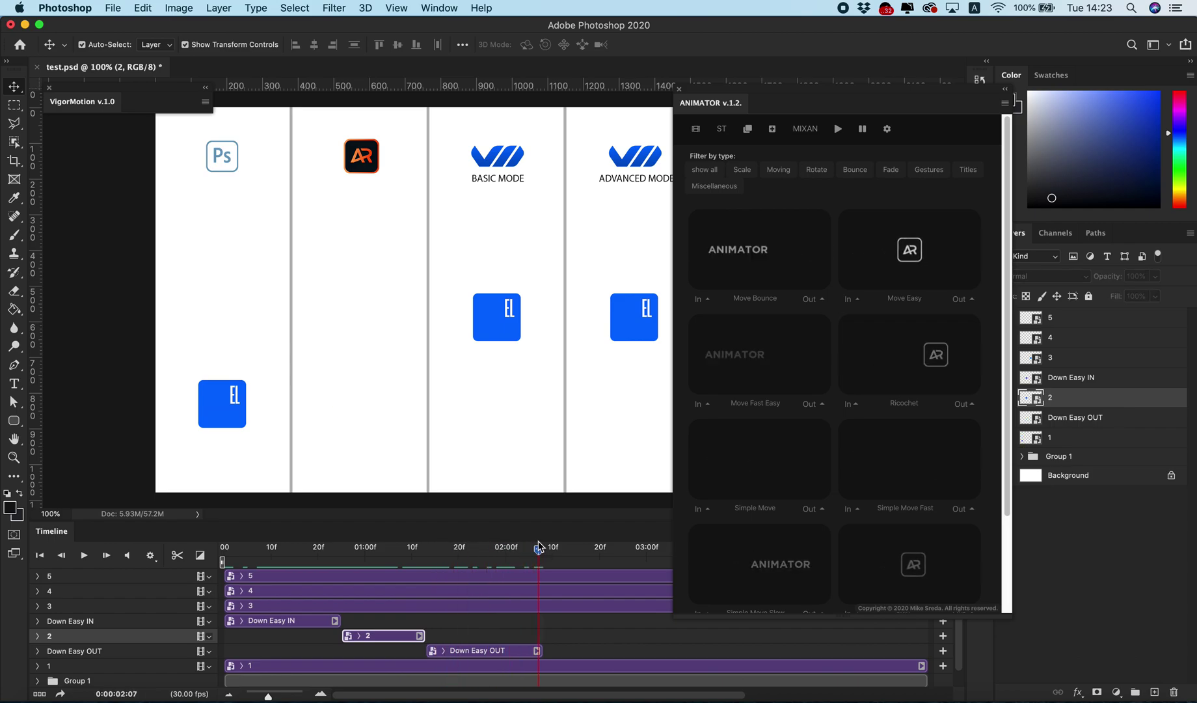
double_click(723, 106)
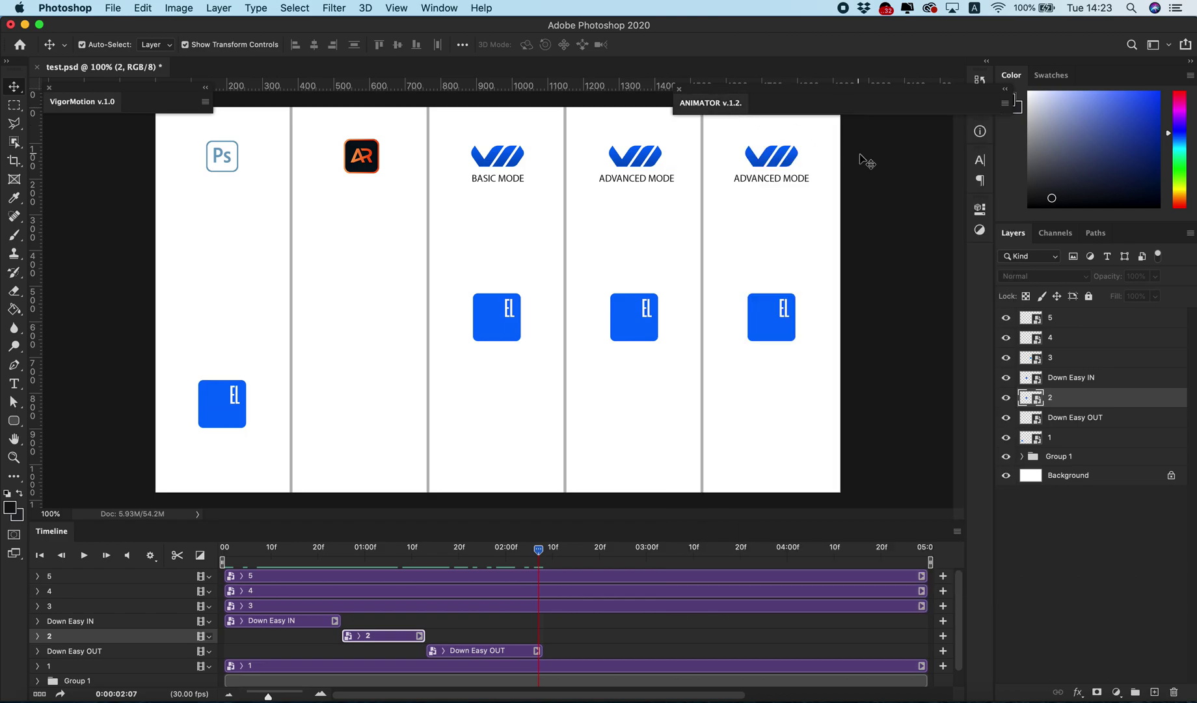
left_click_drag(721, 109, 688, 79)
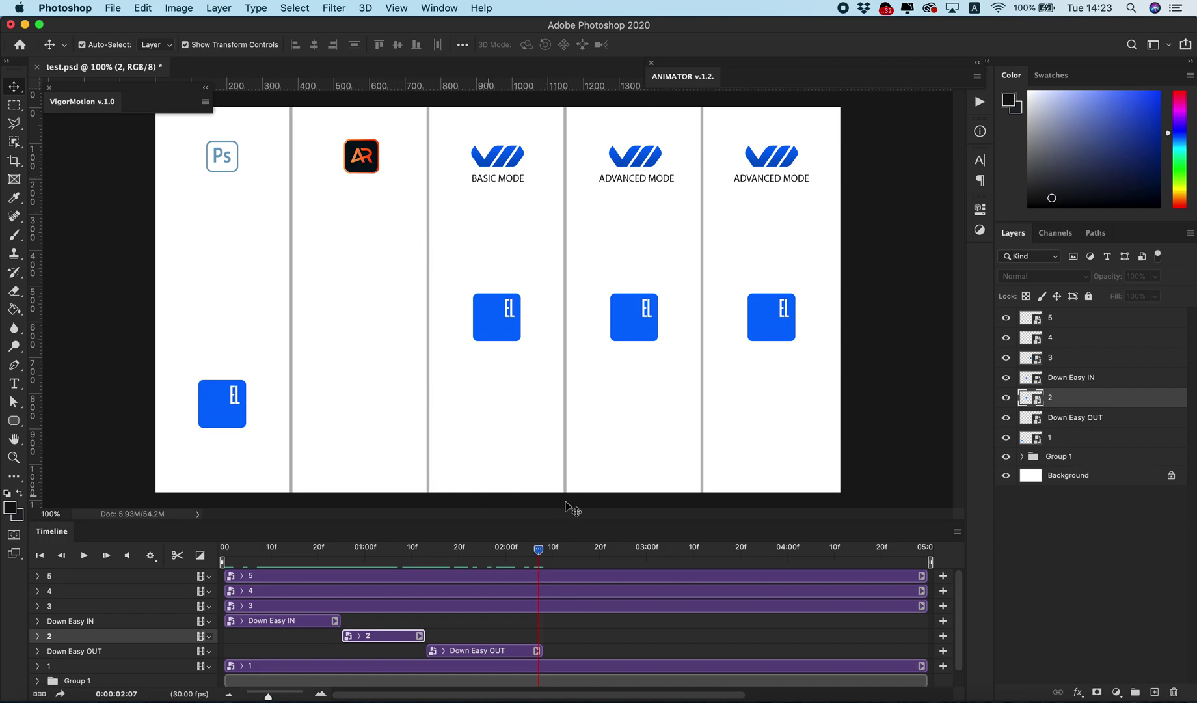
End the work area at about 2:13 and play back the animation with layer 1 hidden
left_click_drag(865, 568, 570, 563)
left_click(1006, 438)
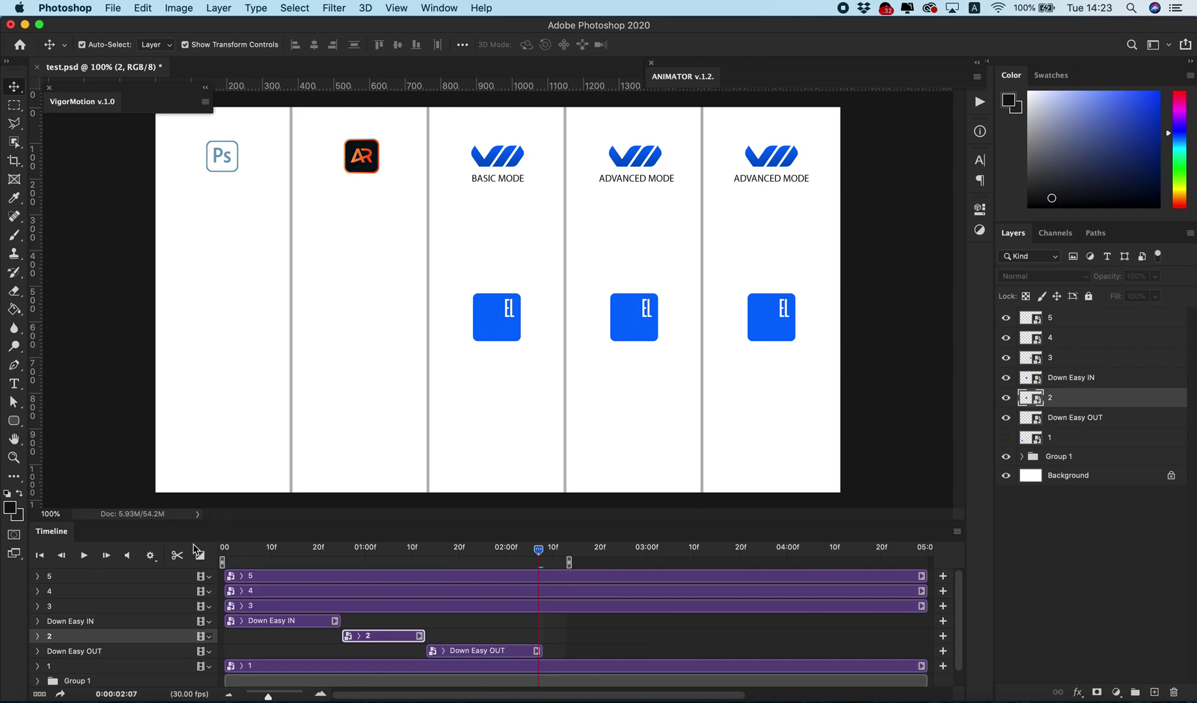
left_click(84, 558)
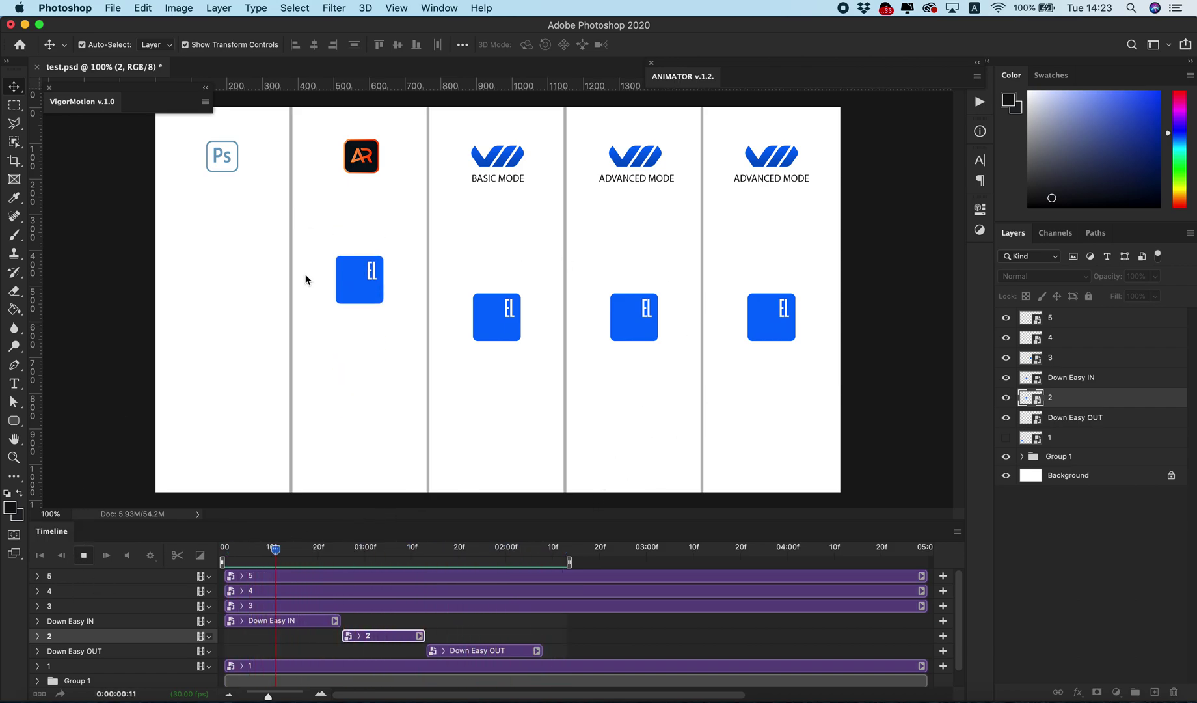
left_click(83, 555)
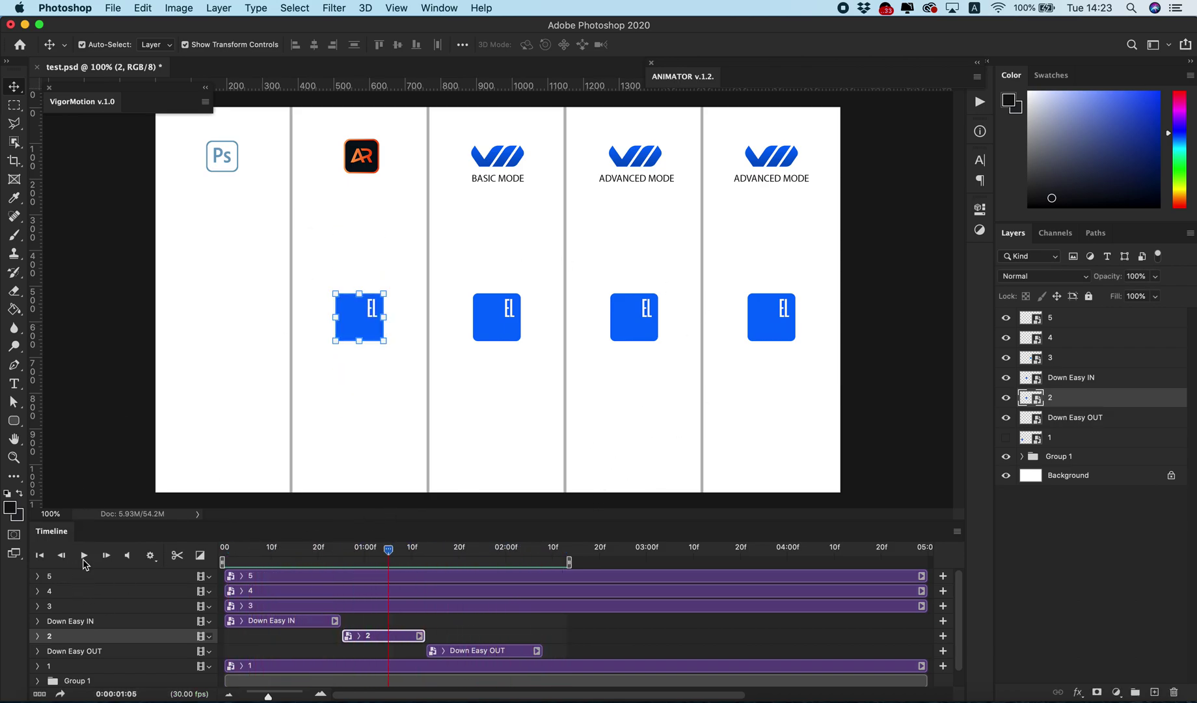
Group the Down Easy IN, 2 and Down Easy OUT layers, and hide the group
left_click(1097, 420)
left_click(1092, 387, "shift")
key("super+g")
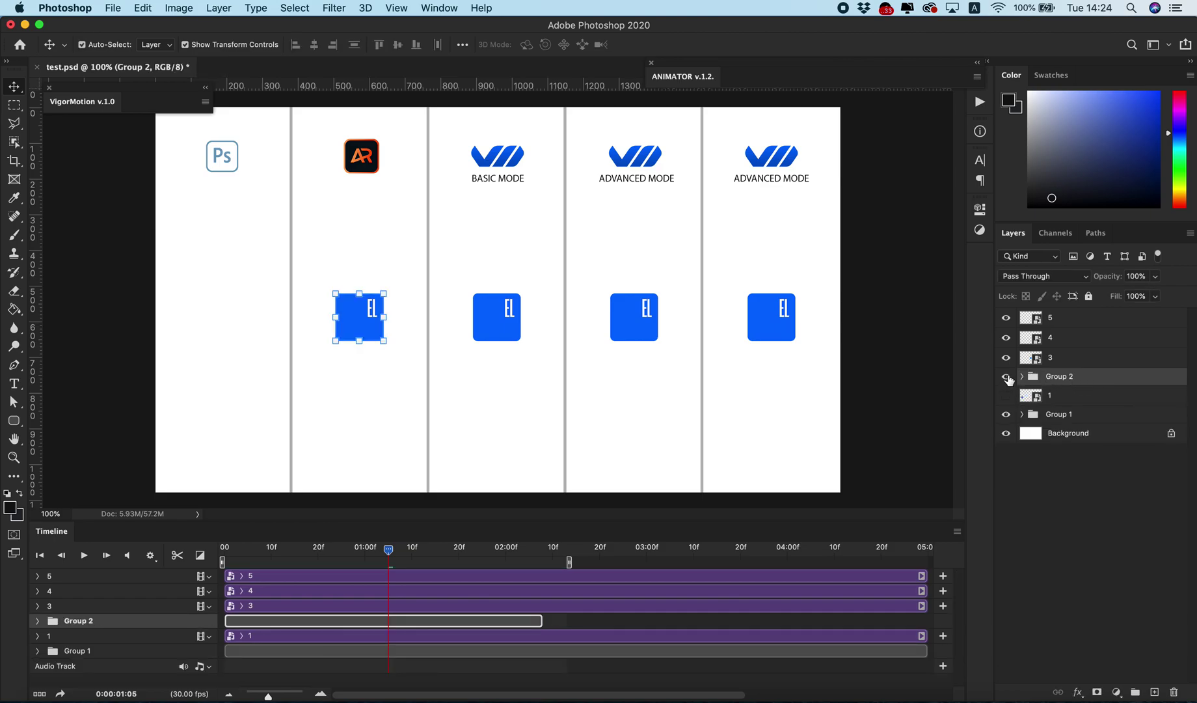
left_click(1007, 377)
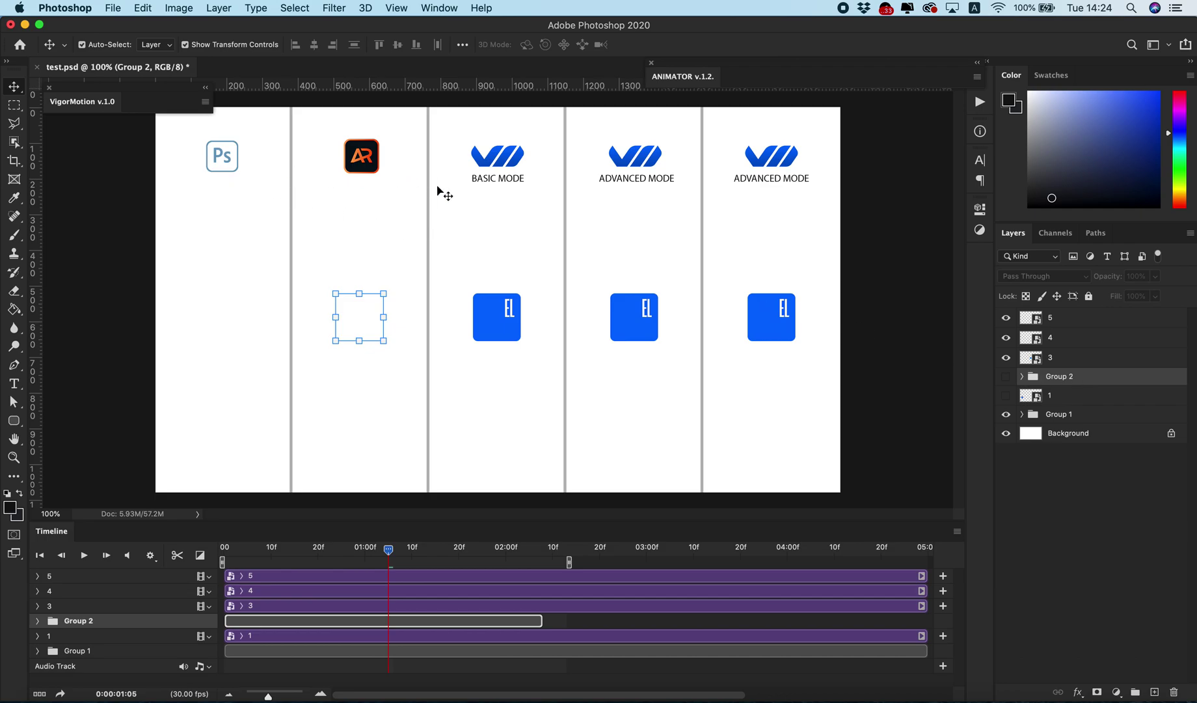
Expand the VigorMotion panel, dismiss its base-layer hint, and set the animation duration to 30 frames
left_click(80, 103)
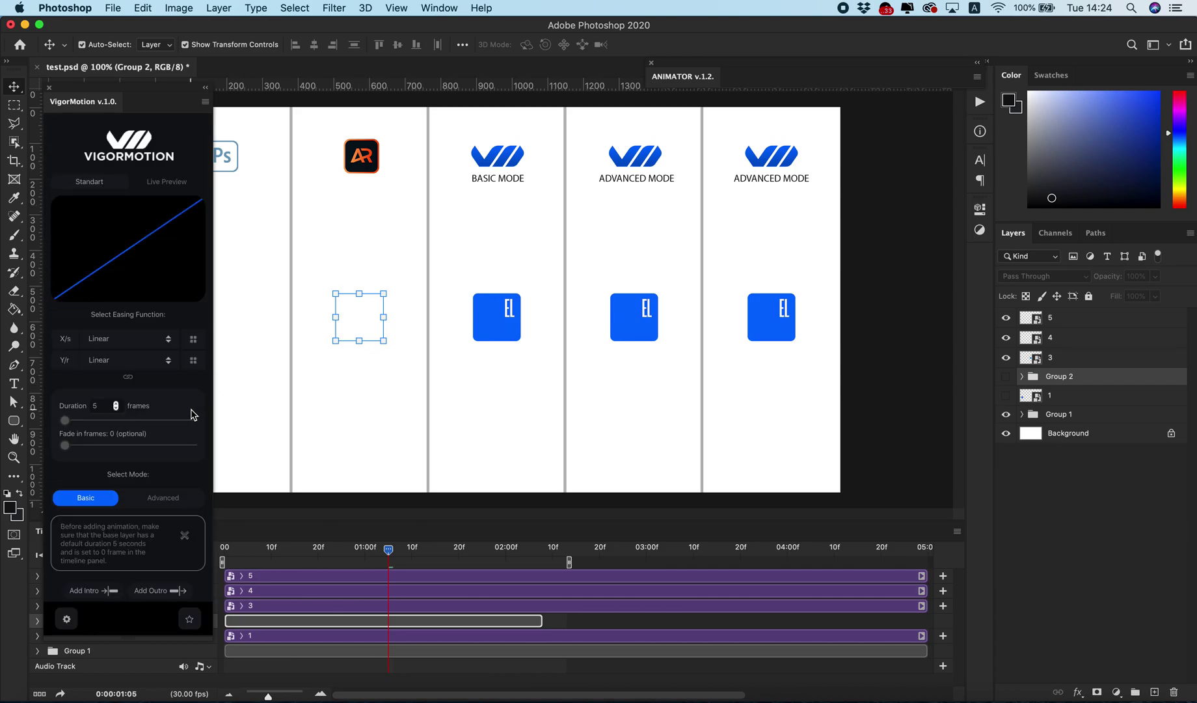
left_click(185, 535)
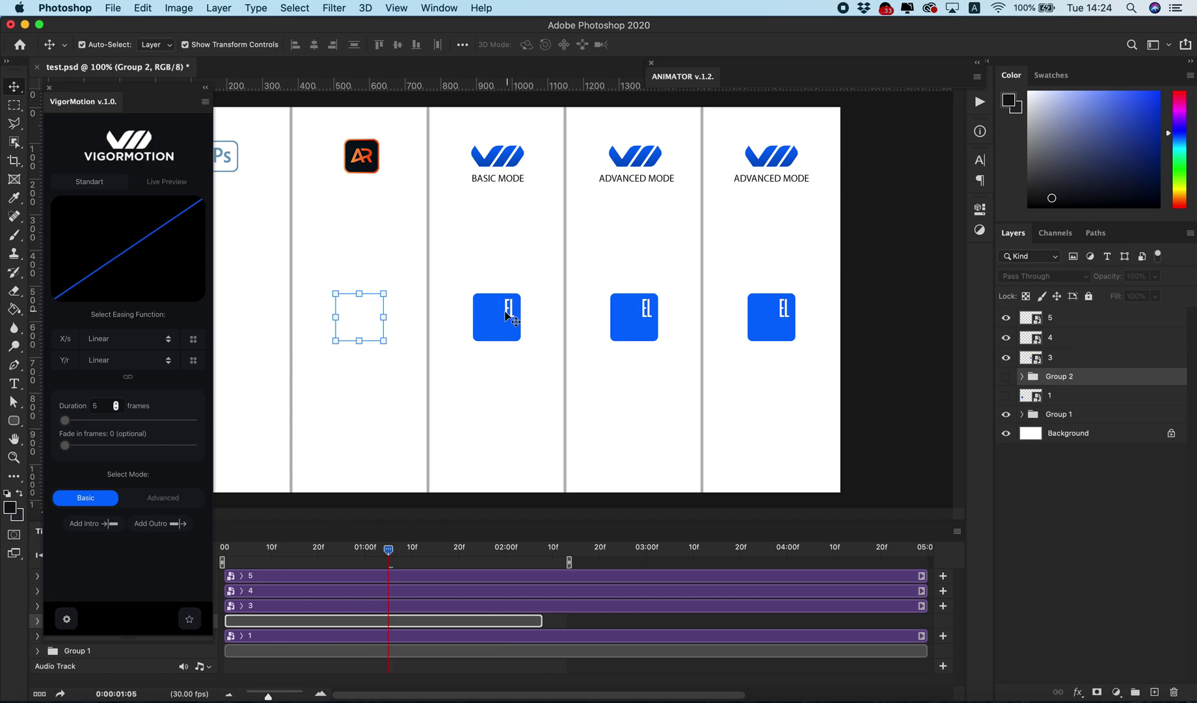
double_click(104, 405)
type("30")
key("Return")
Set the X/s and Y/r easing functions to InOutQuint from the curve gallery, and switch VigorMotion to Live Preview
left_click(142, 339)
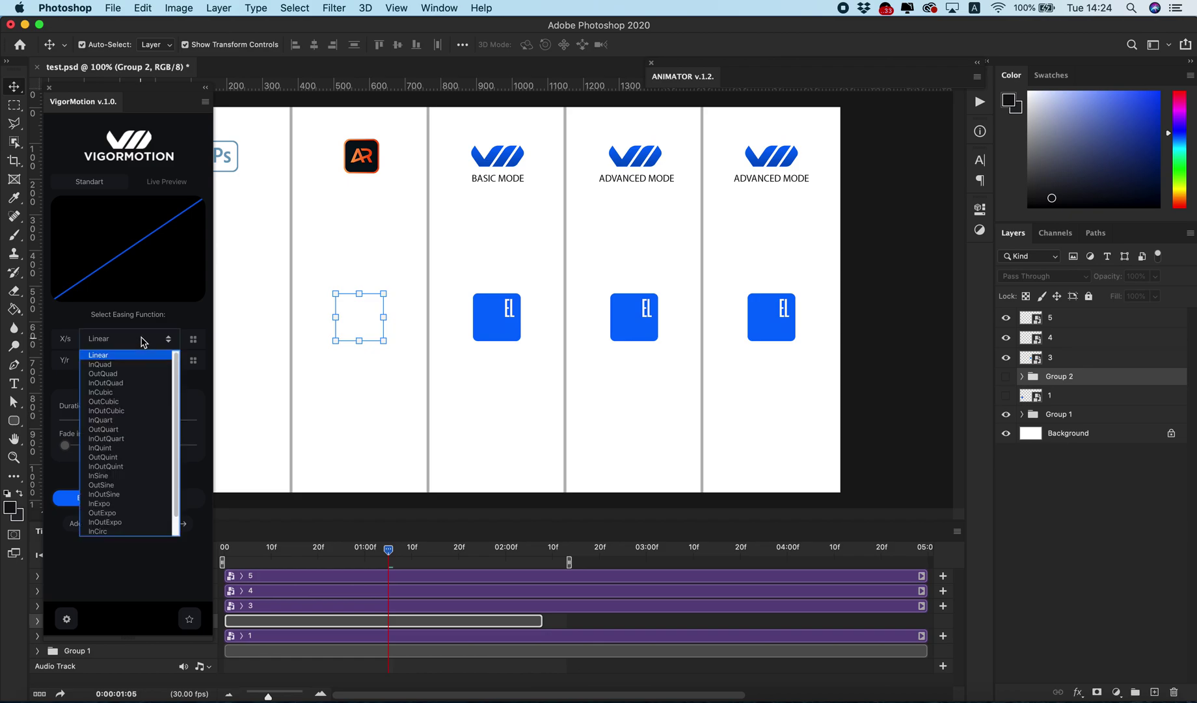
left_click(192, 341)
left_click(192, 341)
scroll(136, 430, "down", 2)
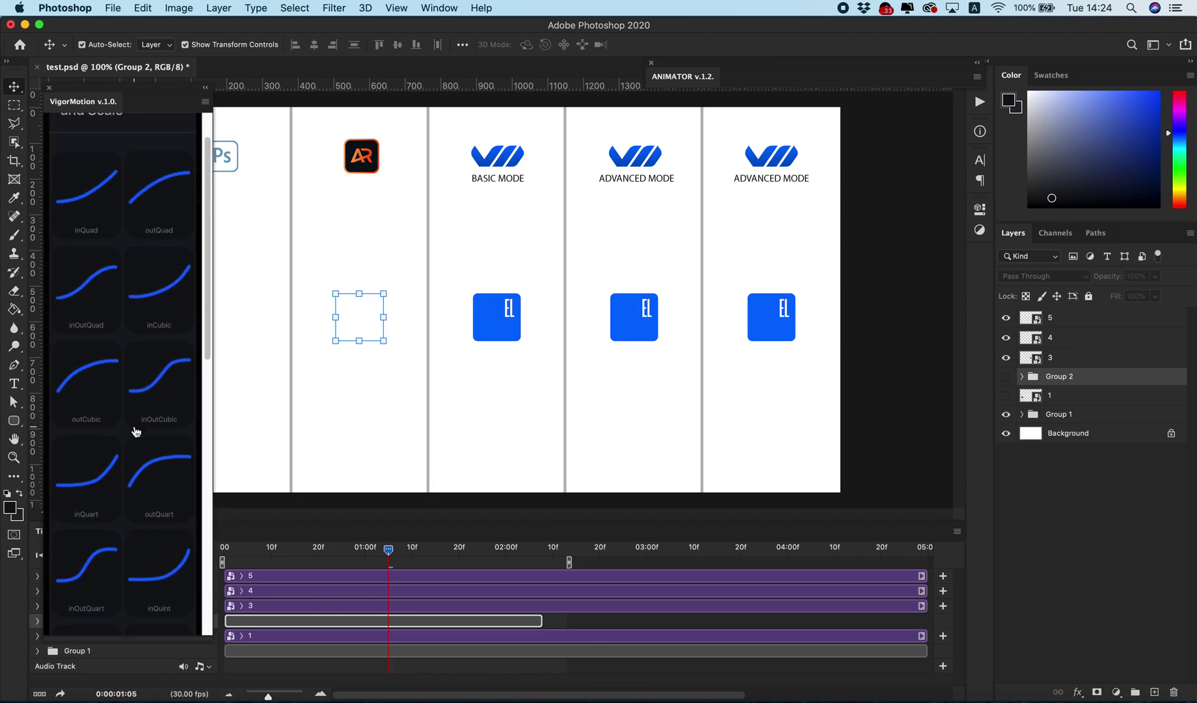
scroll(136, 431, "down", 4)
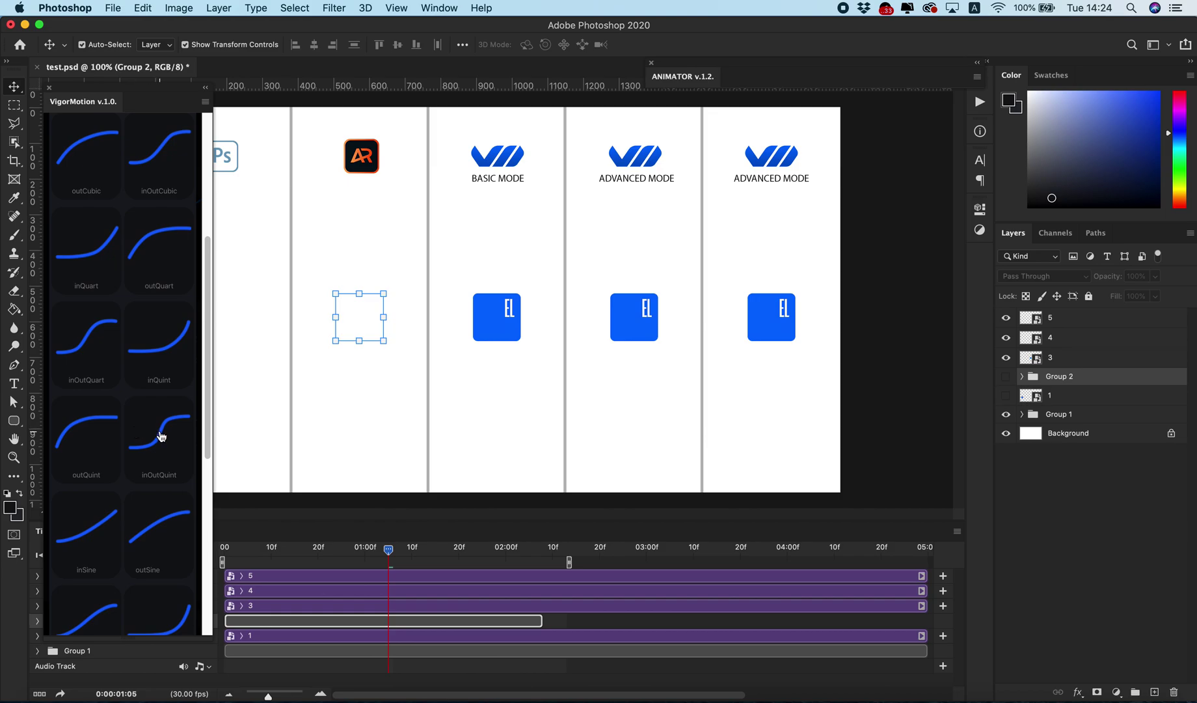
left_click(161, 435)
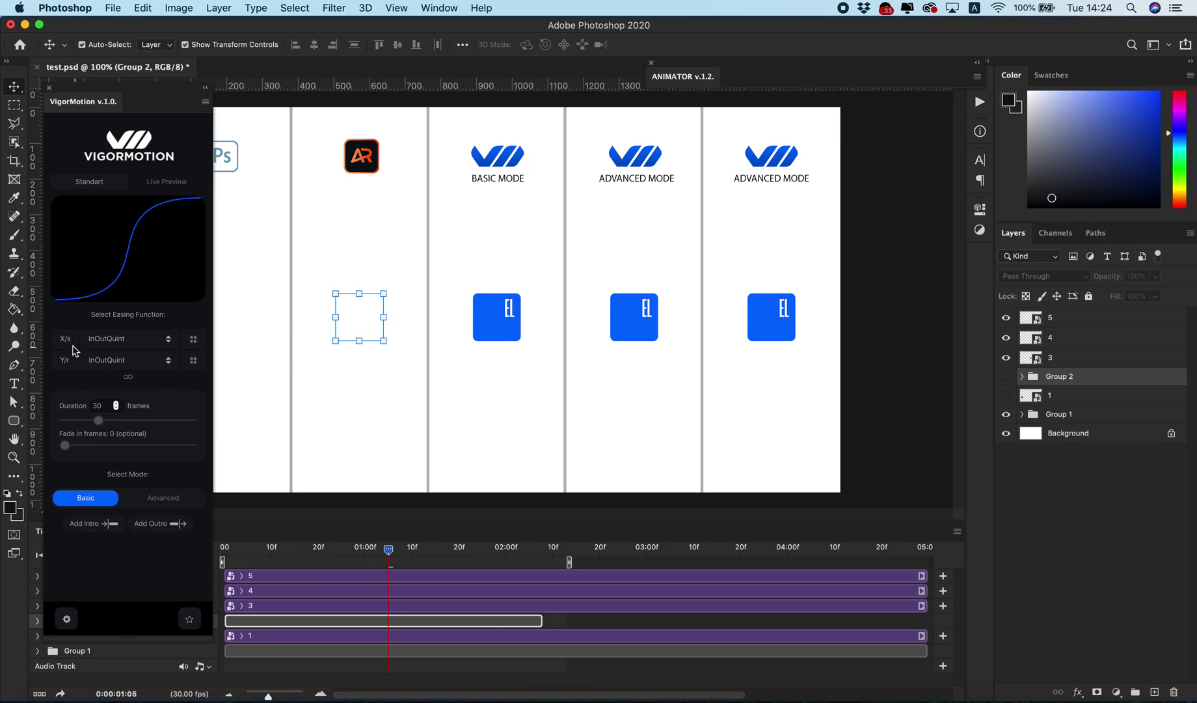
left_click(167, 187)
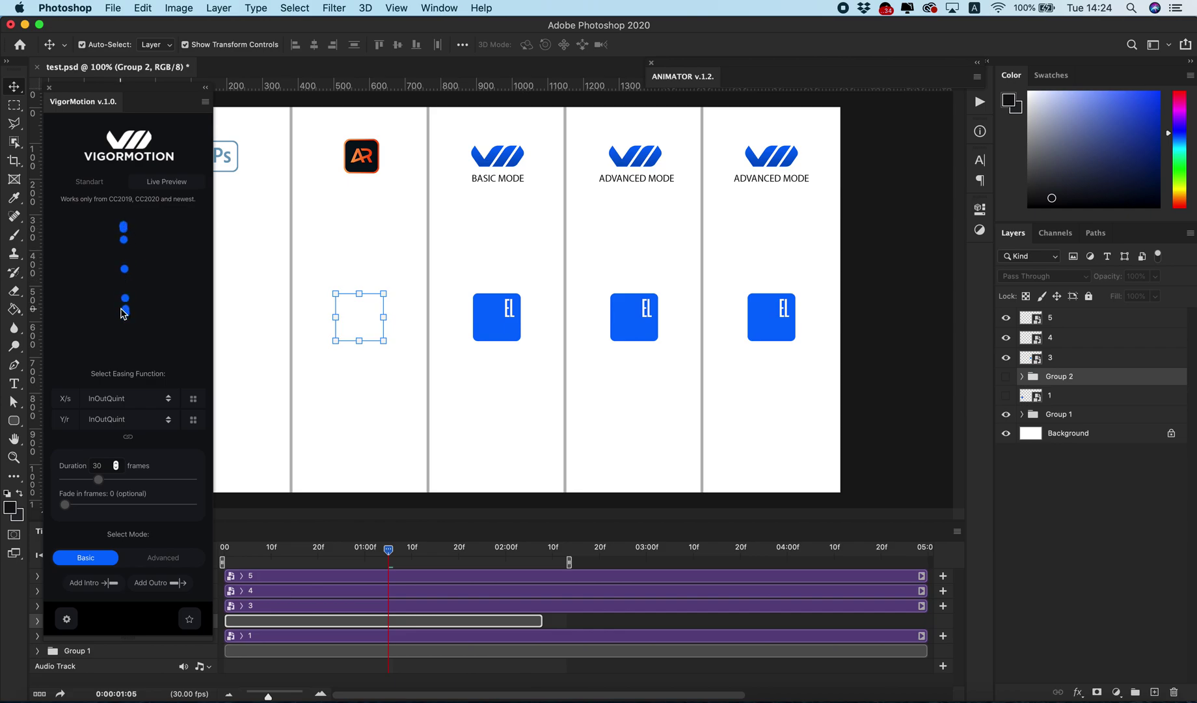
Start a Basic mode intro for layer 3, placing its start pose at about X 957, Y 319 px and scaling it to about 53%
left_click(502, 316)
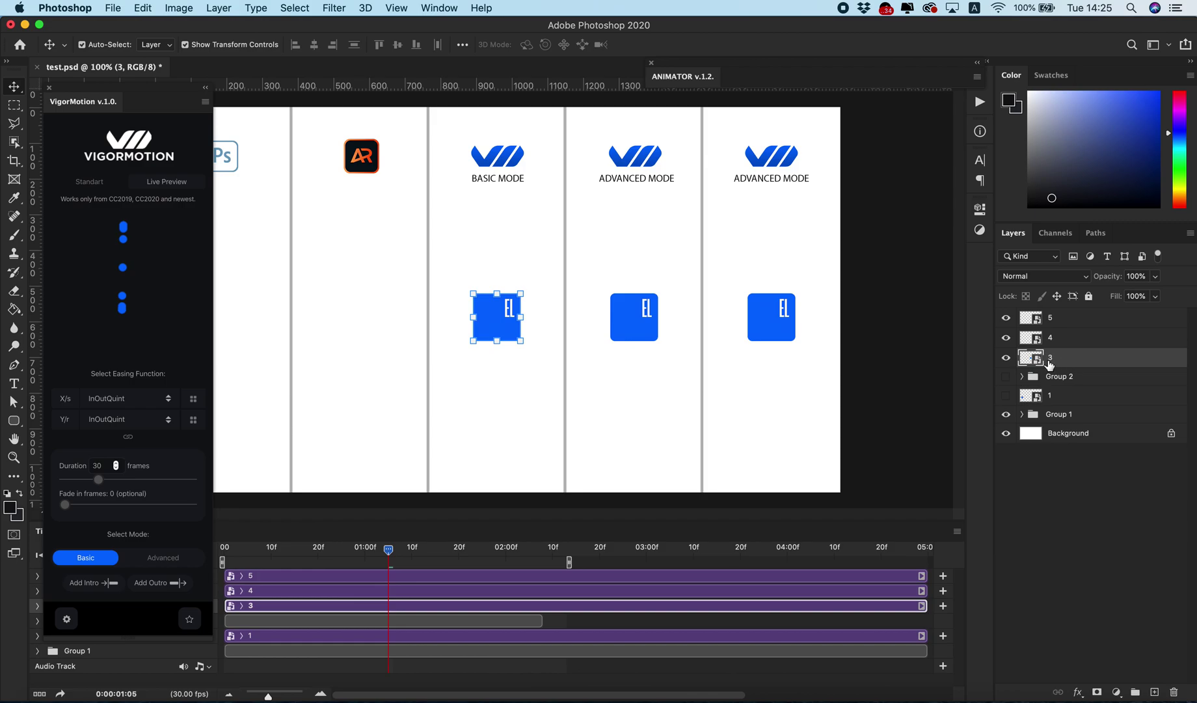
left_click(95, 586)
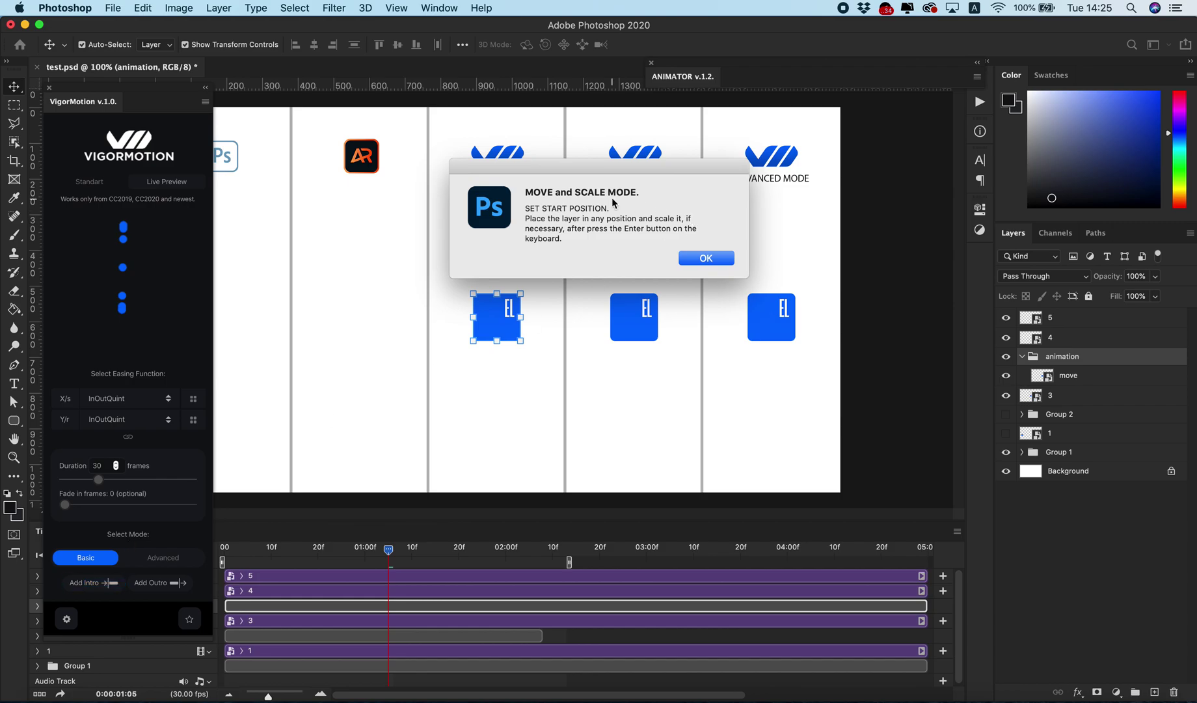
left_click(698, 257)
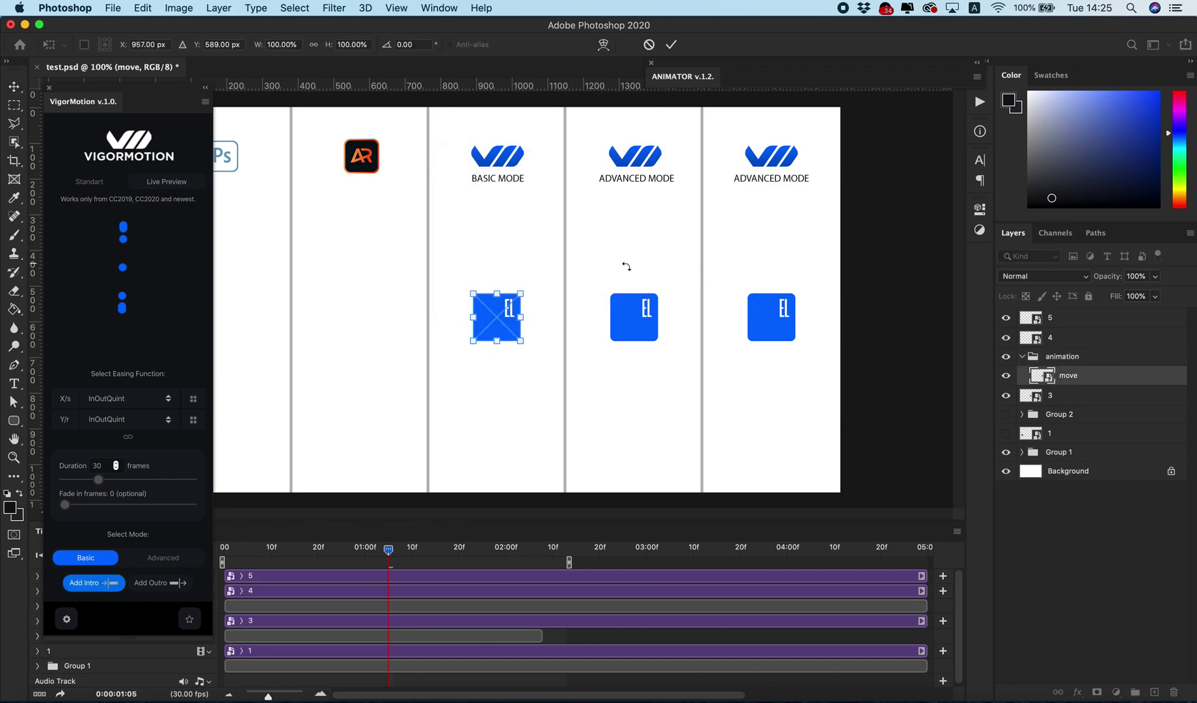
left_click_drag(510, 309, 509, 210)
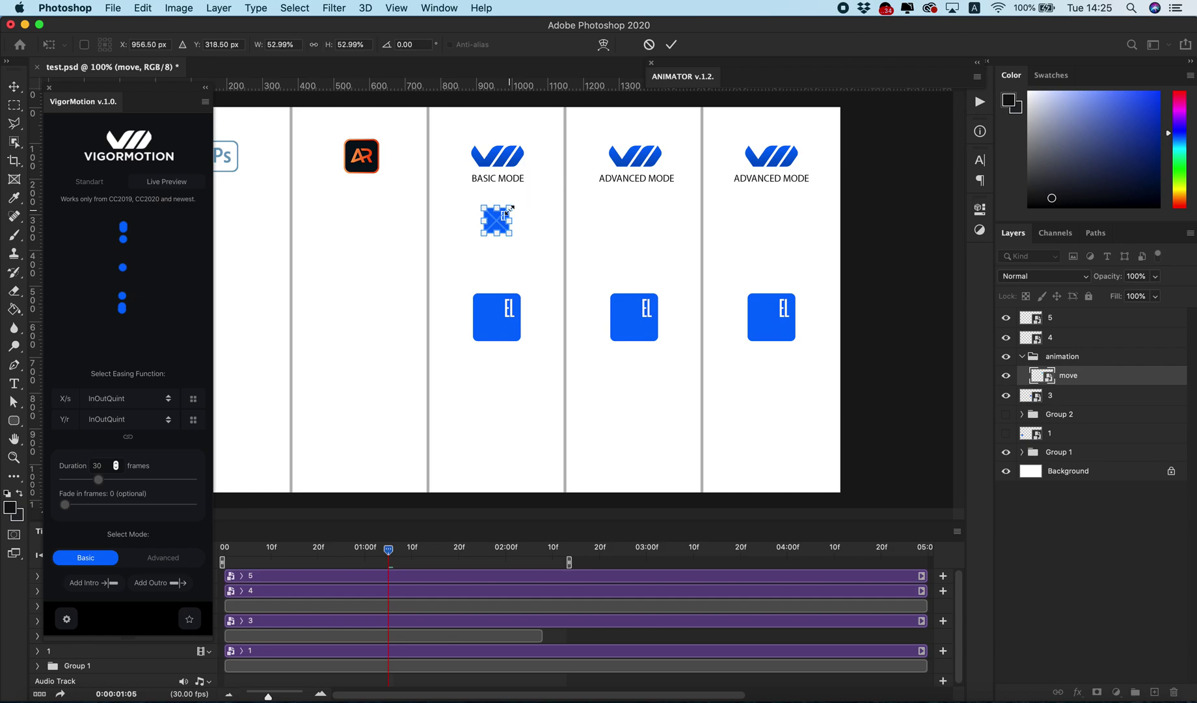
key("Return")
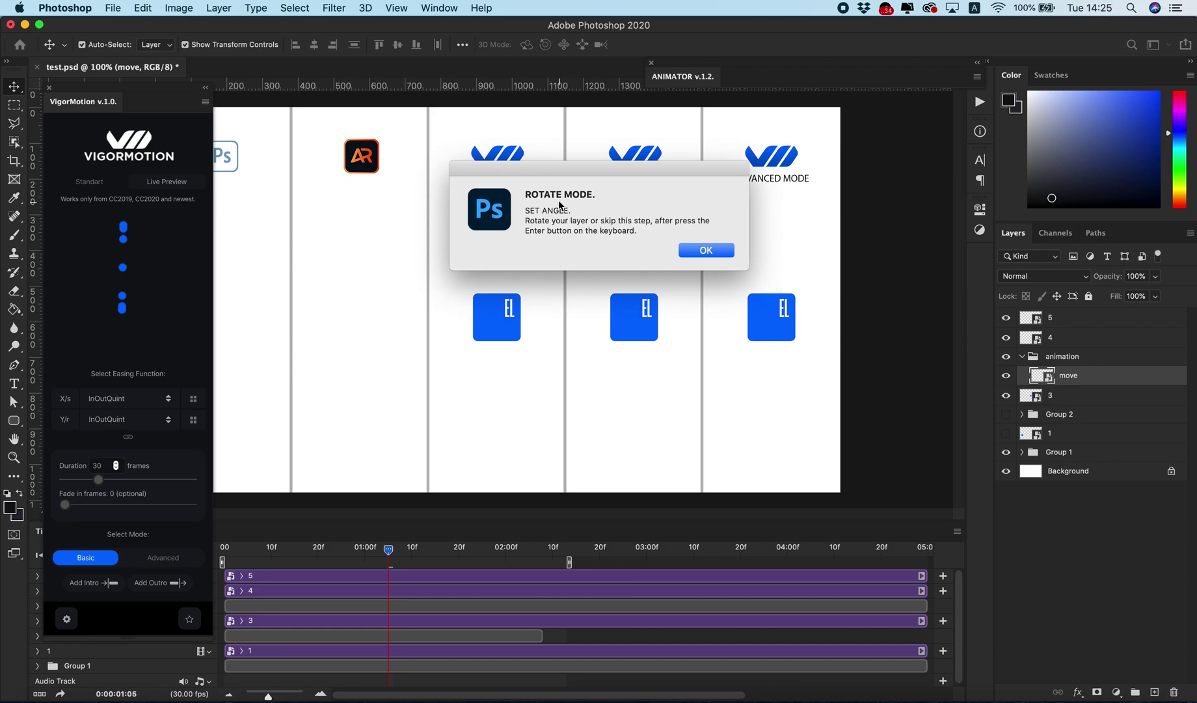
Rotate the intro's start pose to about -102° and generate the intro animation
left_click(701, 253)
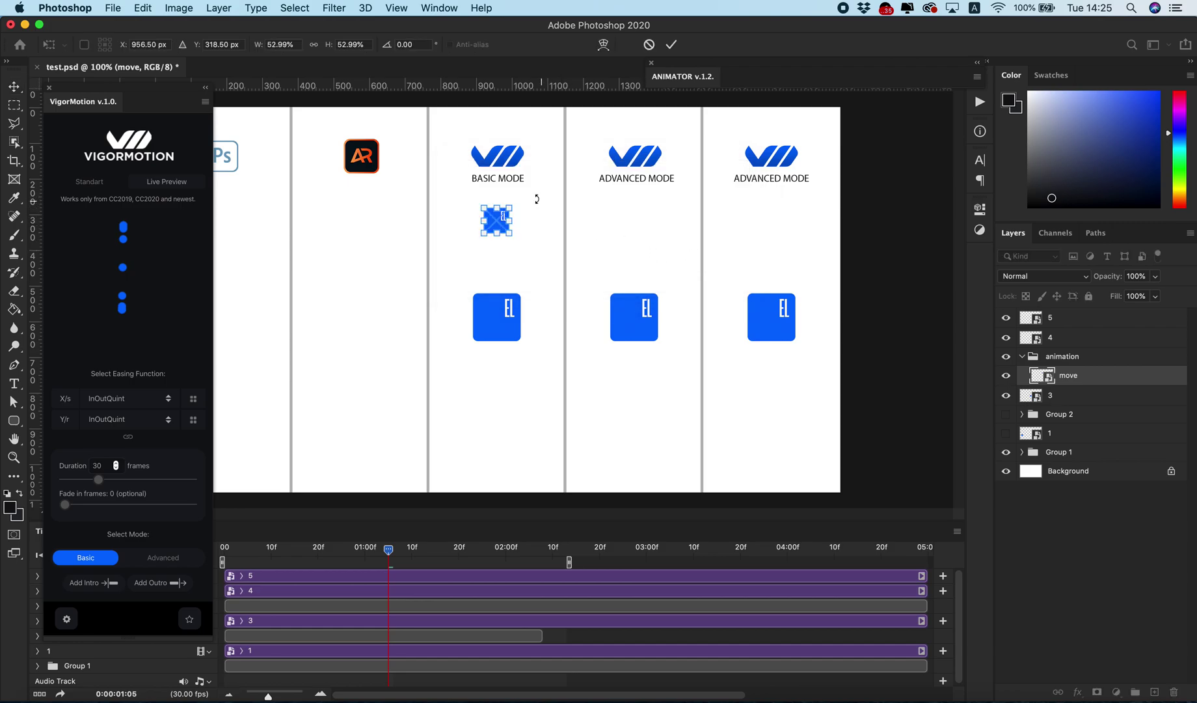
mouse_move(536, 198)
left_mouse_down()
mouse_move(527, 164)
mouse_move(536, 214)
mouse_move(525, 235)
mouse_move(529, 190)
left_mouse_up()
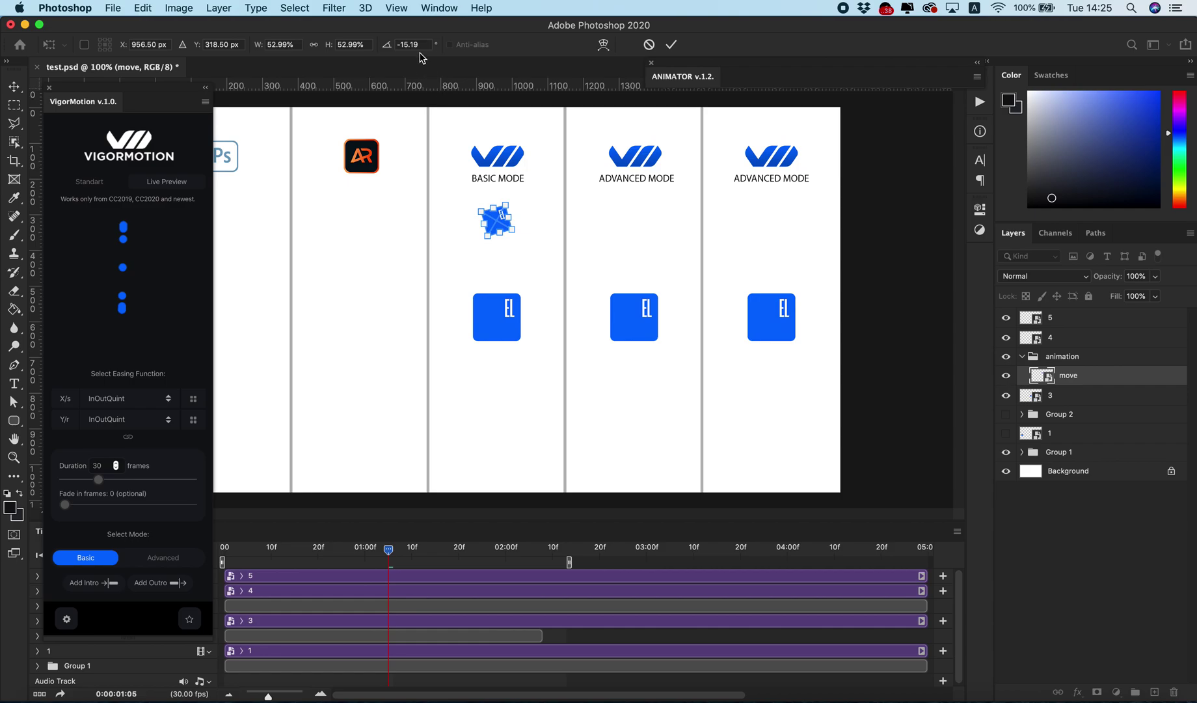
type("0")
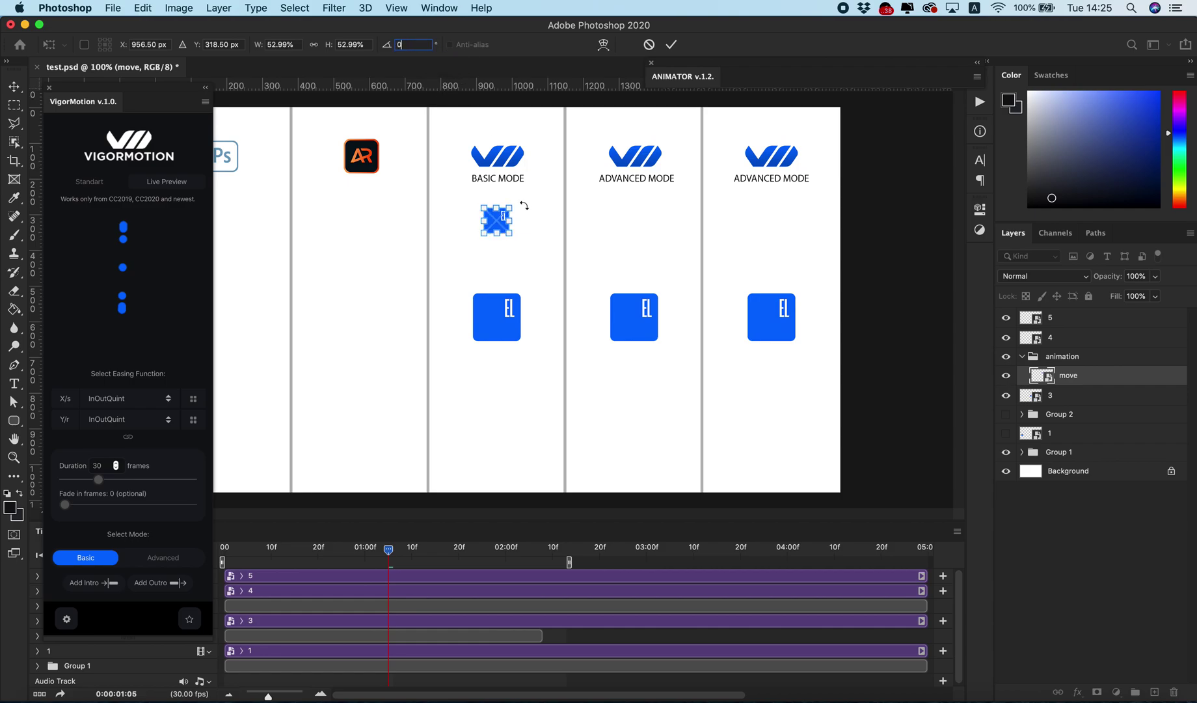
left_click_drag(525, 206, 471, 190)
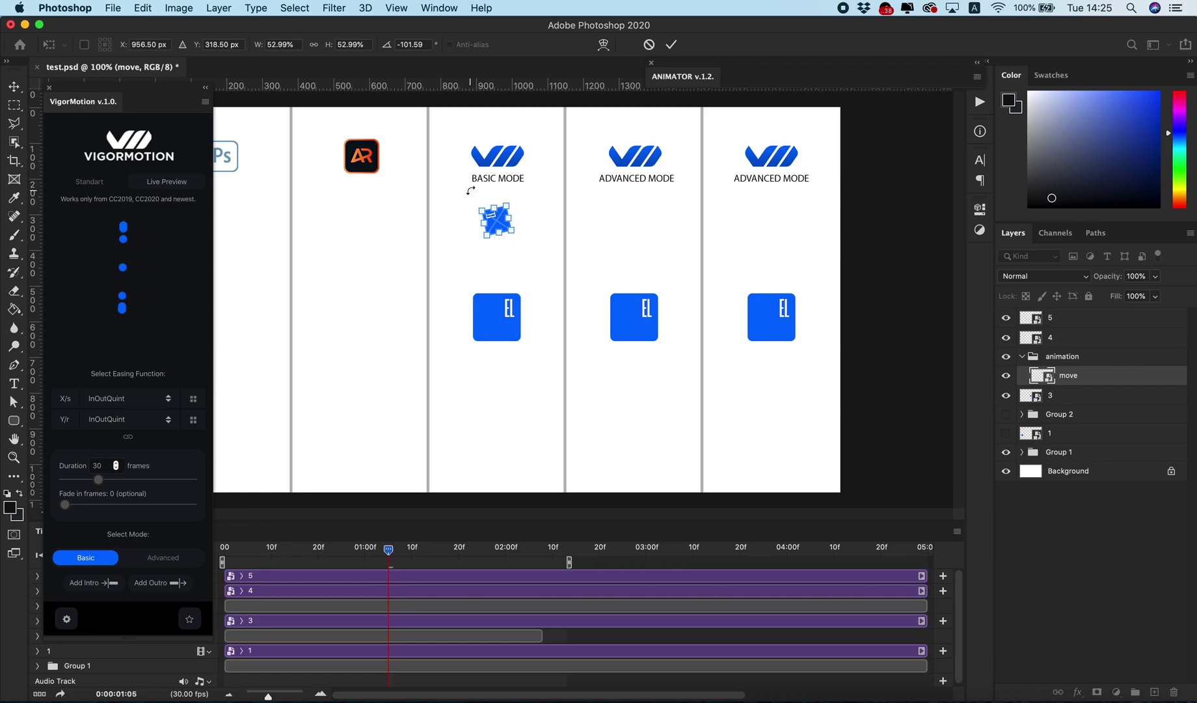
key("Return")
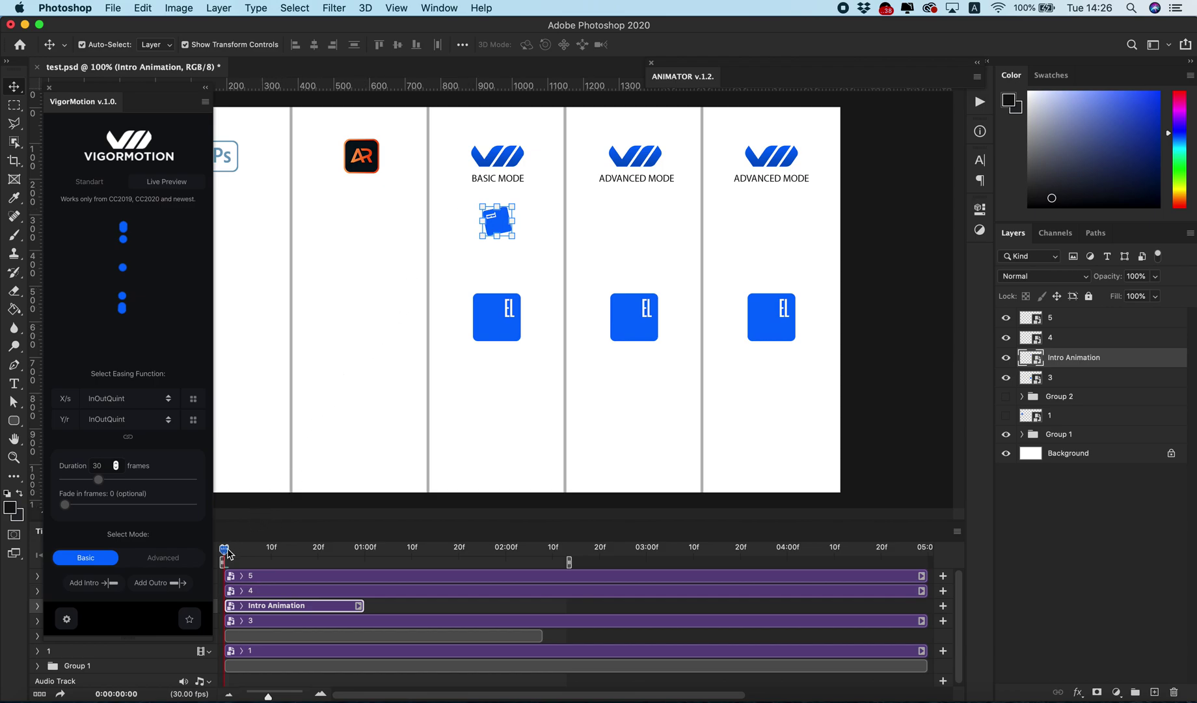
Set the VigorMotion fade-in to 4 frames and move its panel up clear of the timeline tracks
left_click_drag(225, 554, 277, 593)
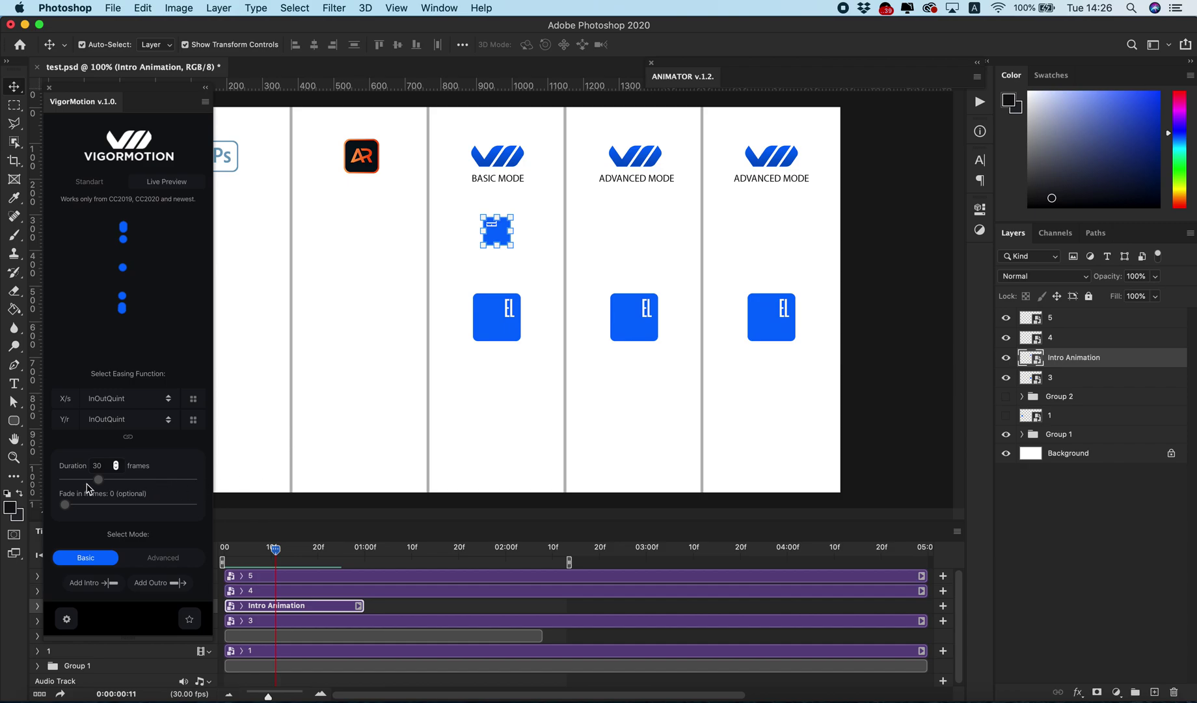
left_click_drag(65, 505, 89, 502)
left_click_drag(275, 552, 238, 550)
left_click_drag(79, 106, 85, 44)
Add an opacity keyframe to the Intro Animation layer at about frame 5
left_click(38, 608)
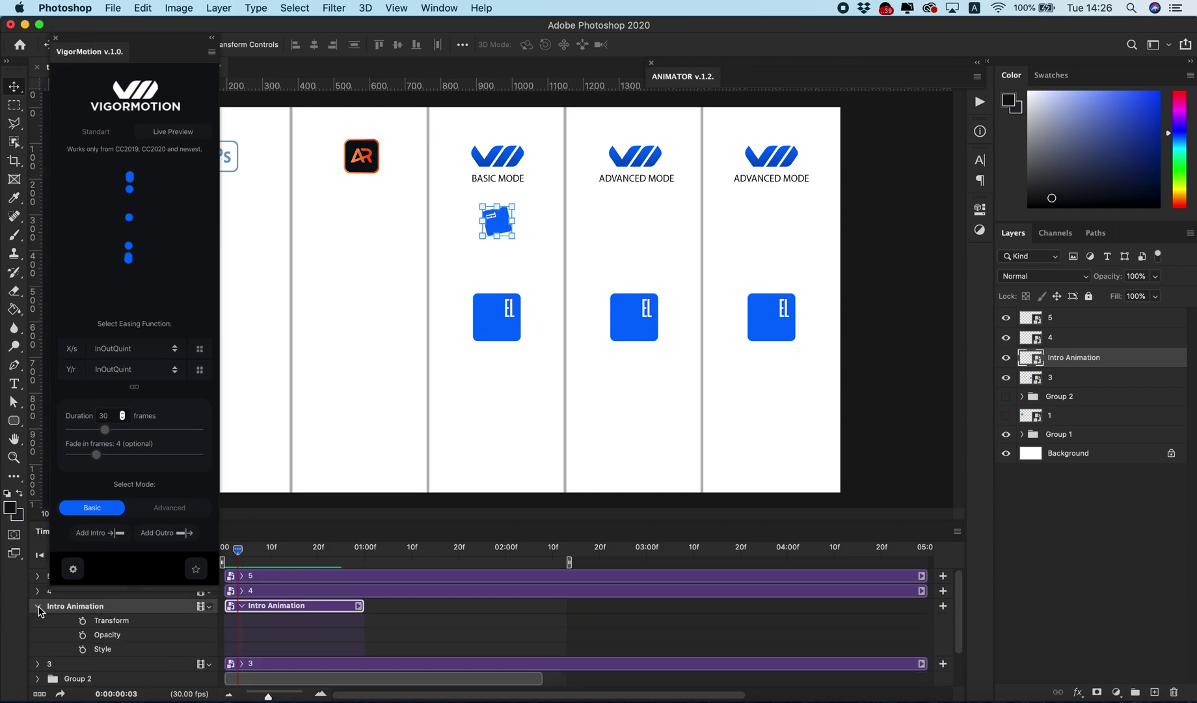
left_click(82, 635)
left_click_drag(239, 634, 248, 635)
left_click_drag(238, 551, 225, 550)
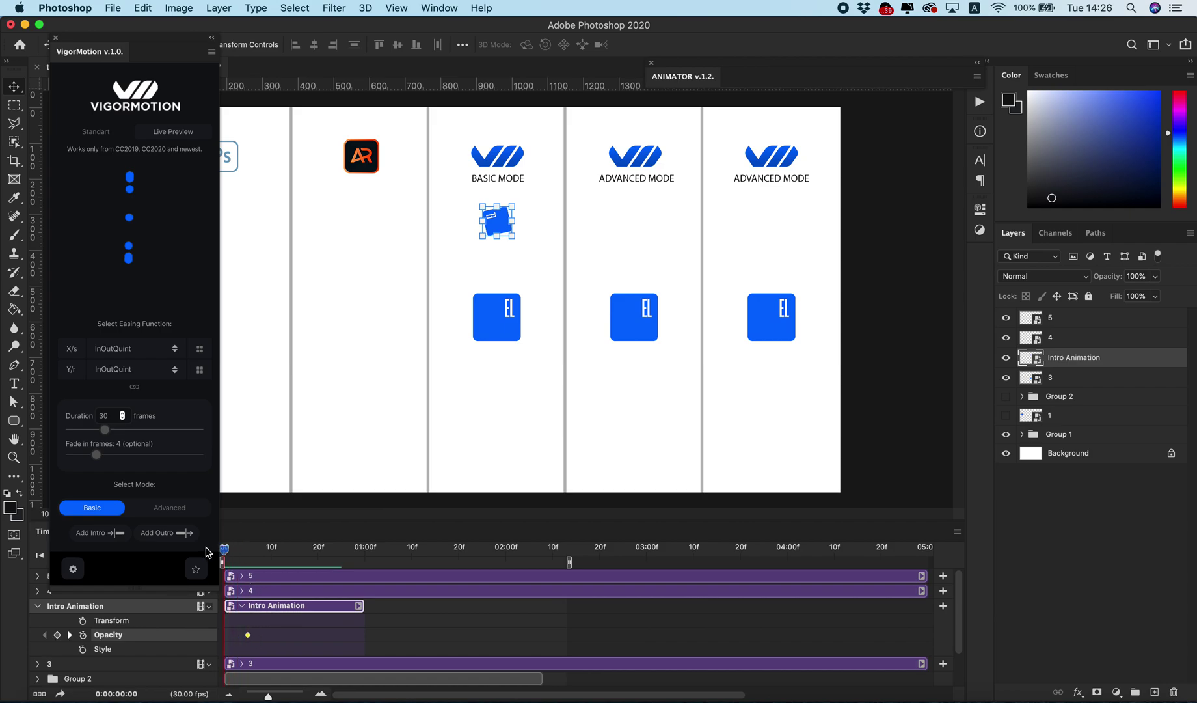
Set the Intro Animation opacity to 0% at frame 0, scrub through the fade to about frame 17, and collapse the layer's properties
left_click(1156, 277)
left_click_drag(1144, 297, 1067, 298)
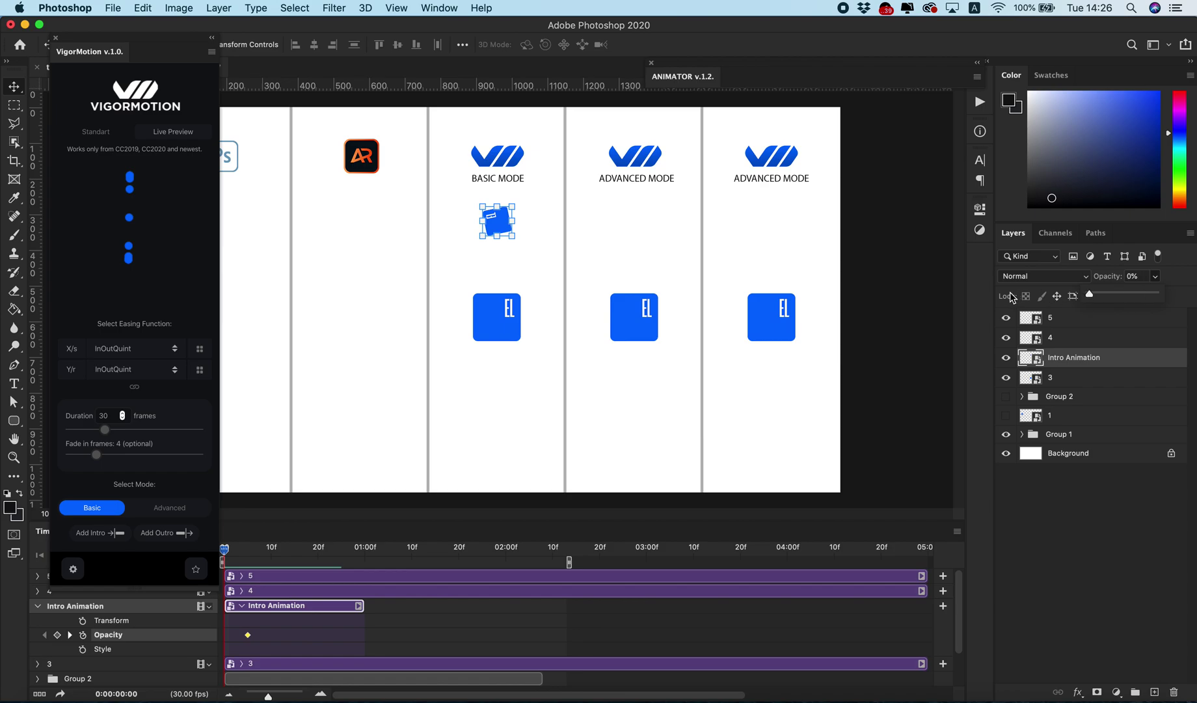
left_click(222, 550)
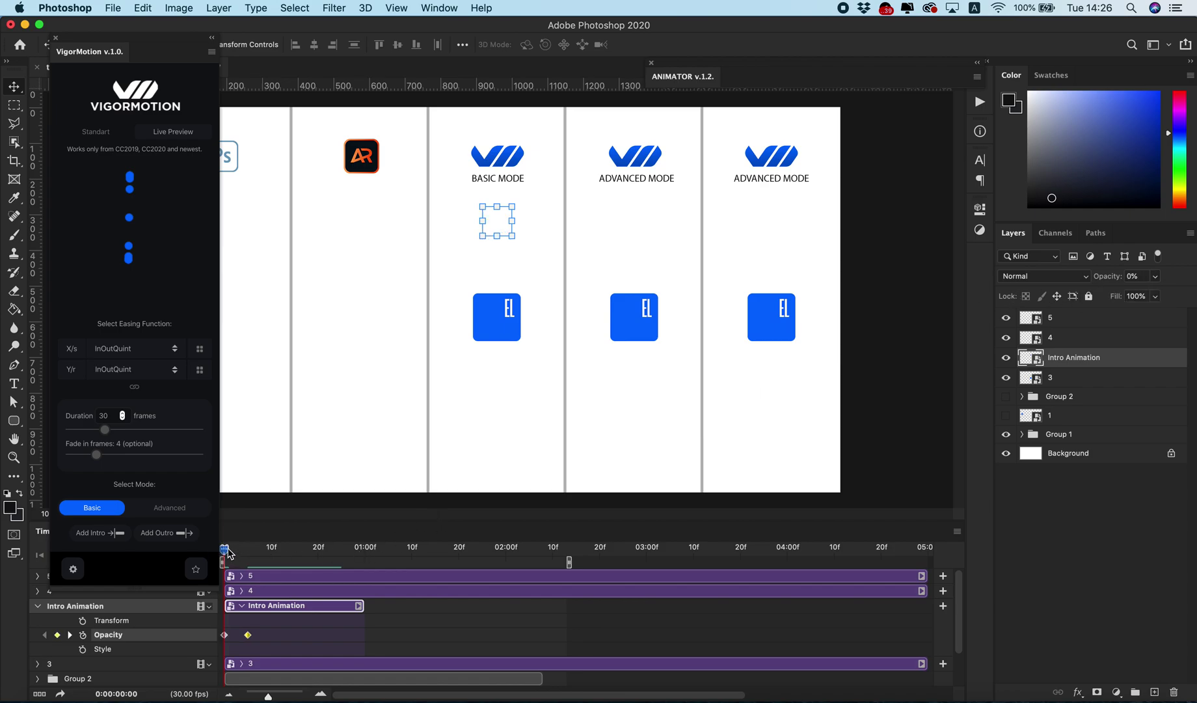
left_click_drag(228, 553, 304, 550)
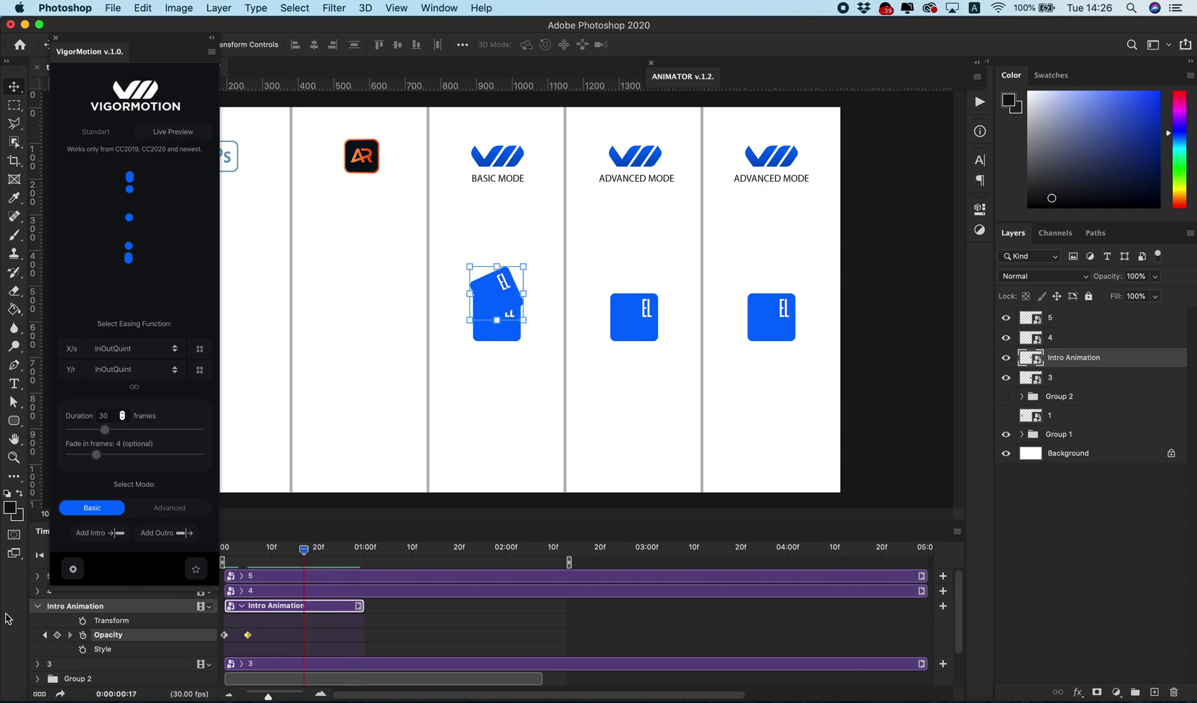
left_click(38, 607)
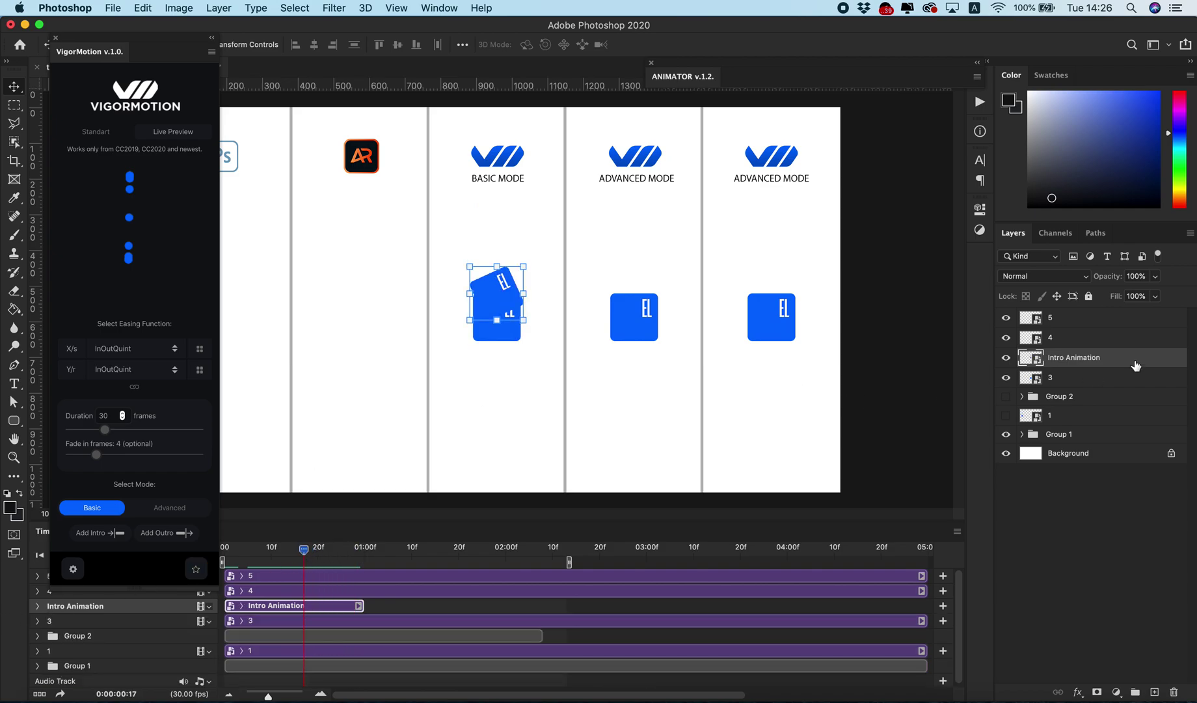
Start a Basic mode outro for layer 3 with a duration of 20 frames and a 10-frame fade
left_click(1067, 381)
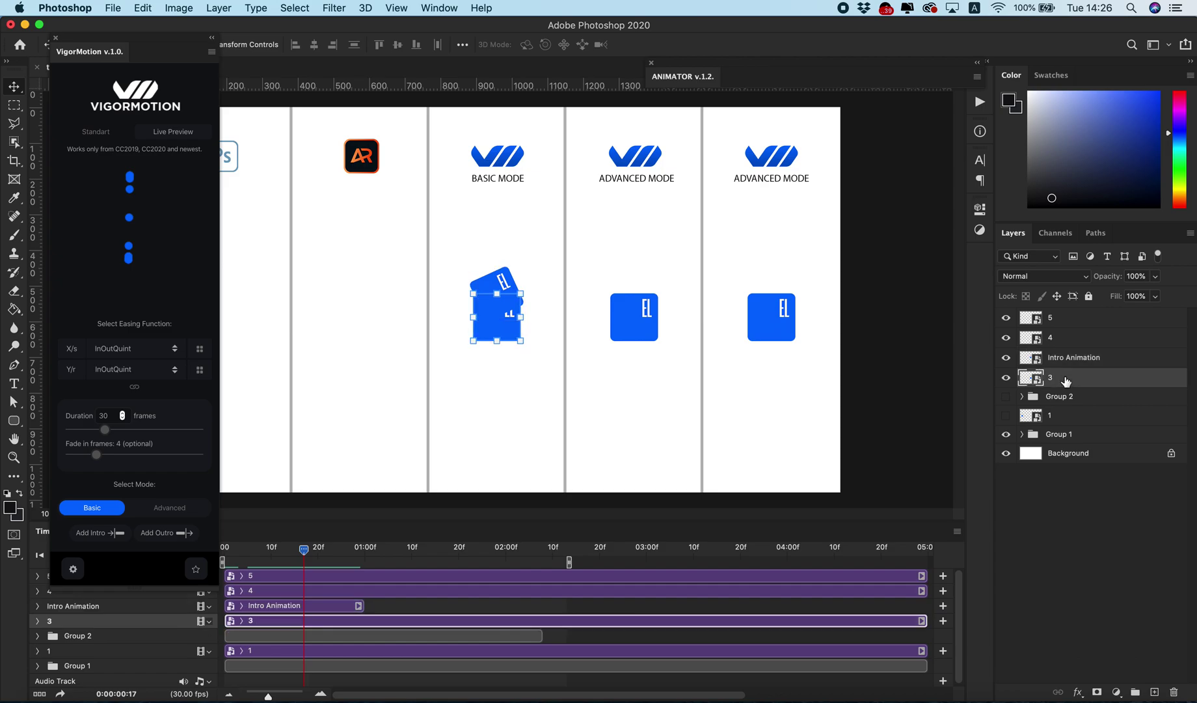
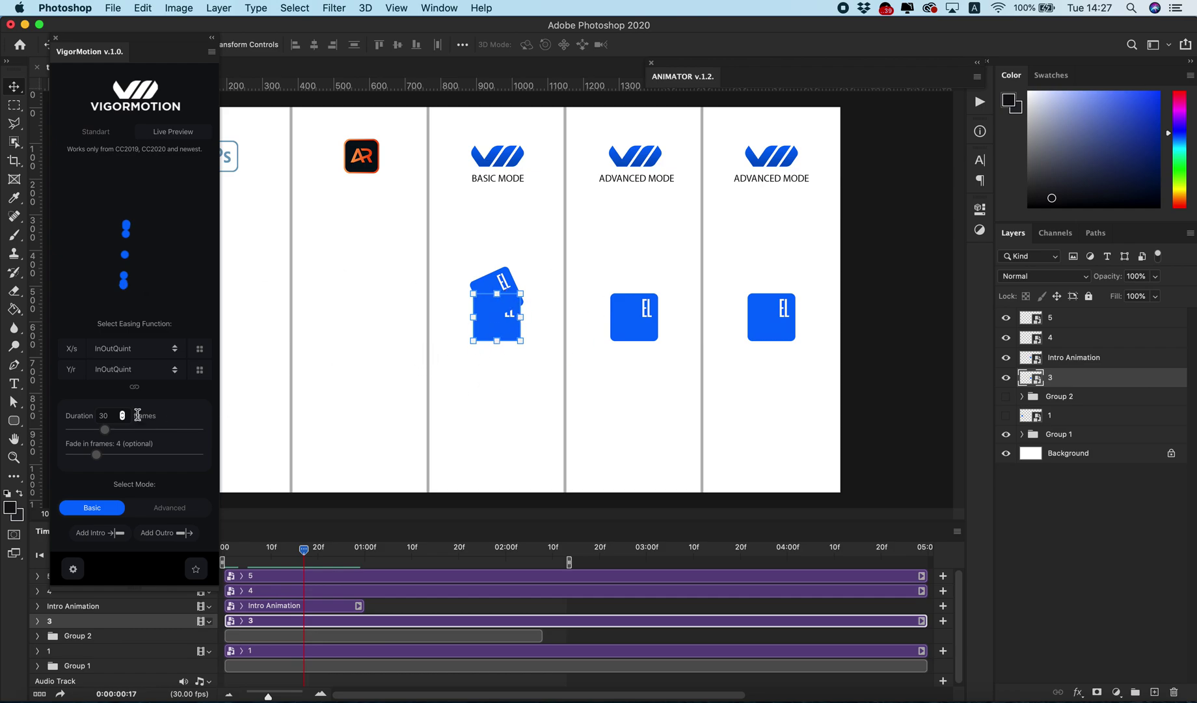
double_click(106, 416)
type("20")
left_click_drag(97, 458, 138, 458)
left_click(167, 532)
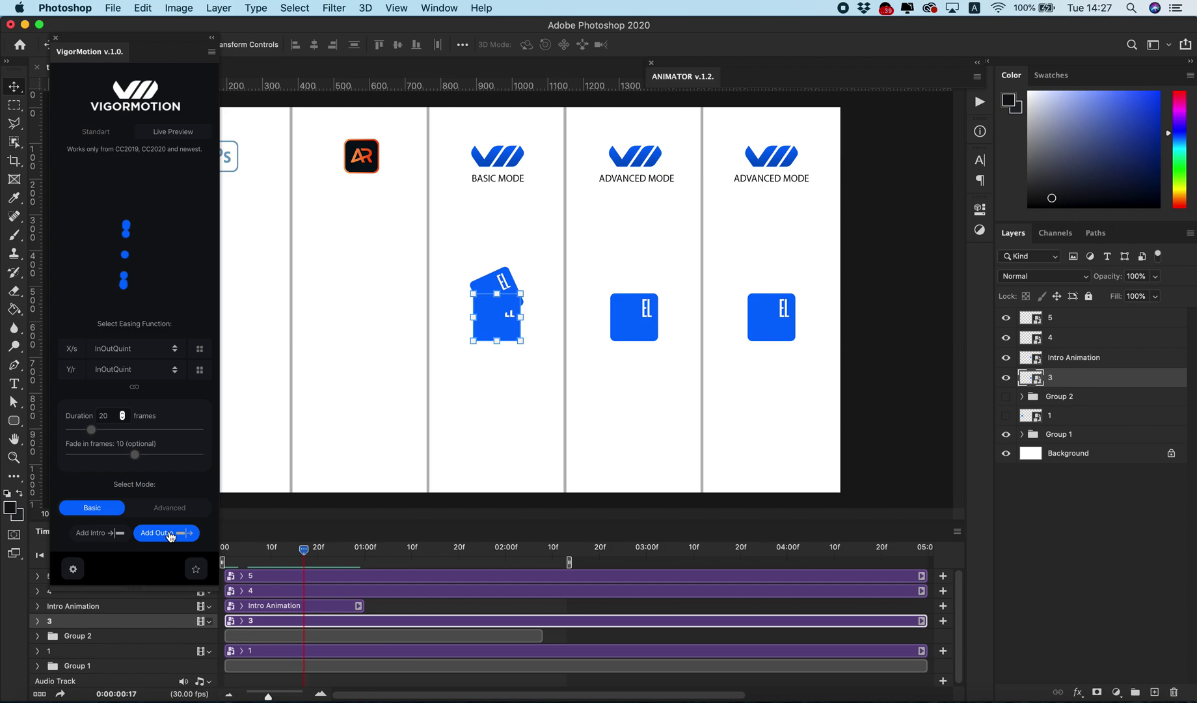
Move the outro's end pose straight down near the column's bottom at about 49% scale, and generate it without rotation
left_click(706, 259)
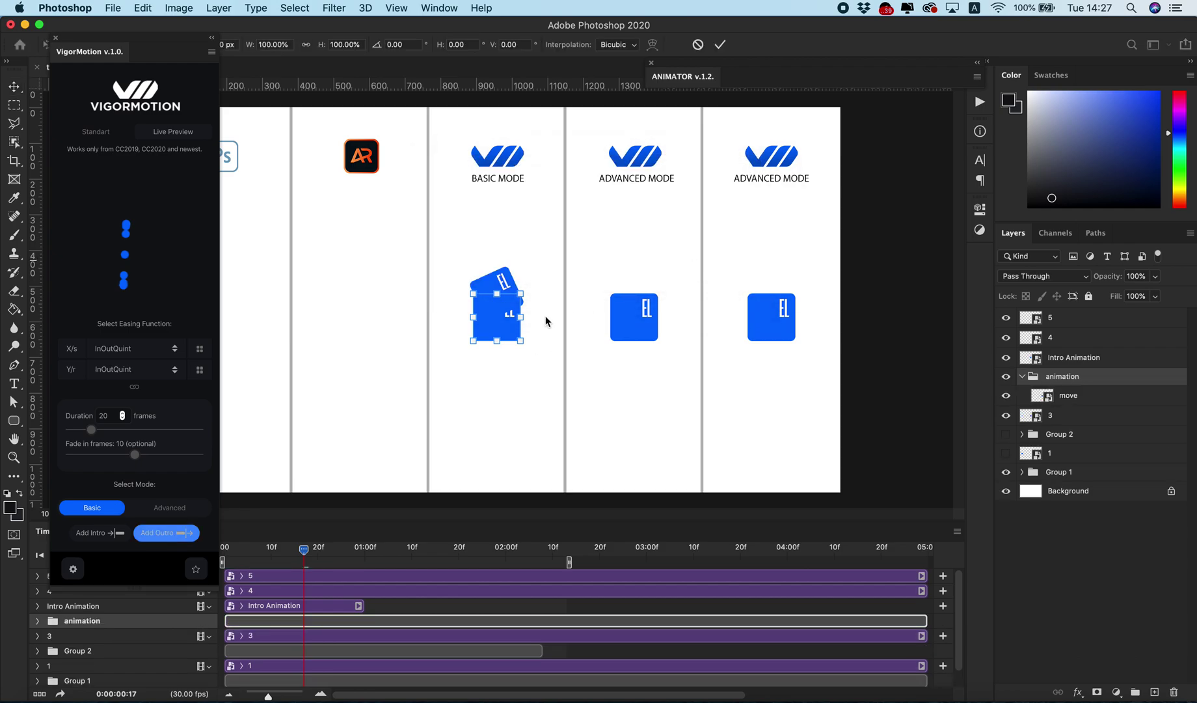
left_click_drag(511, 317, 511, 414)
key("Return")
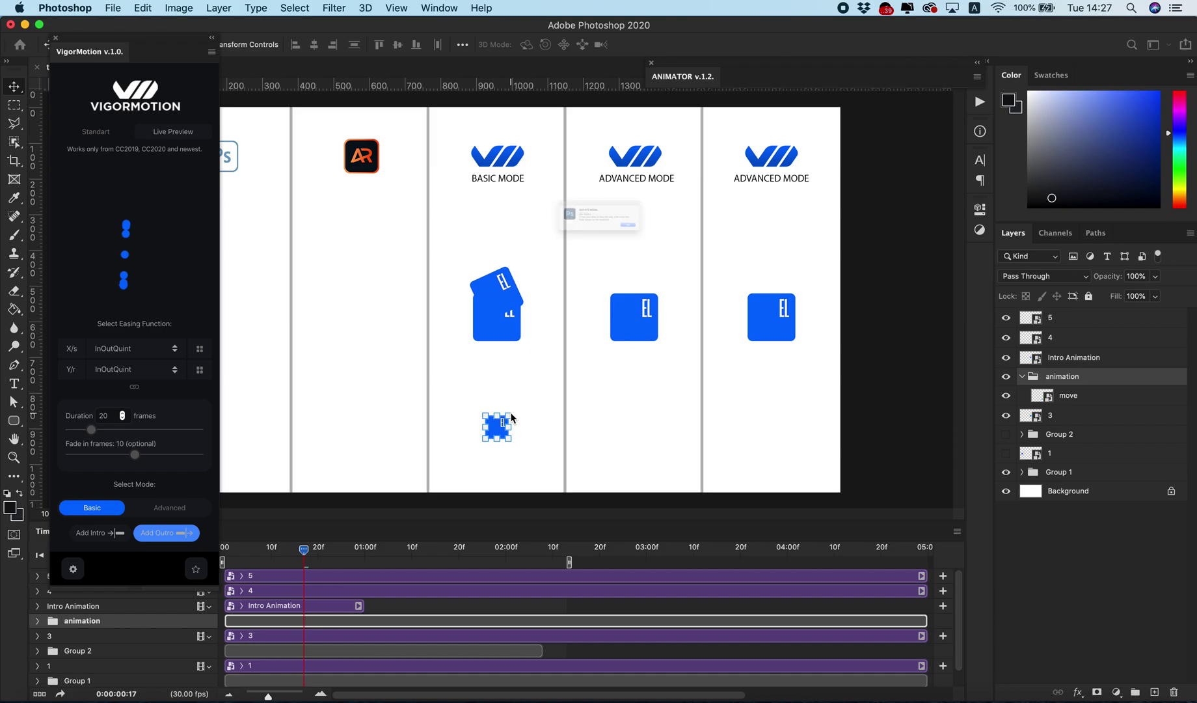
left_click(702, 246)
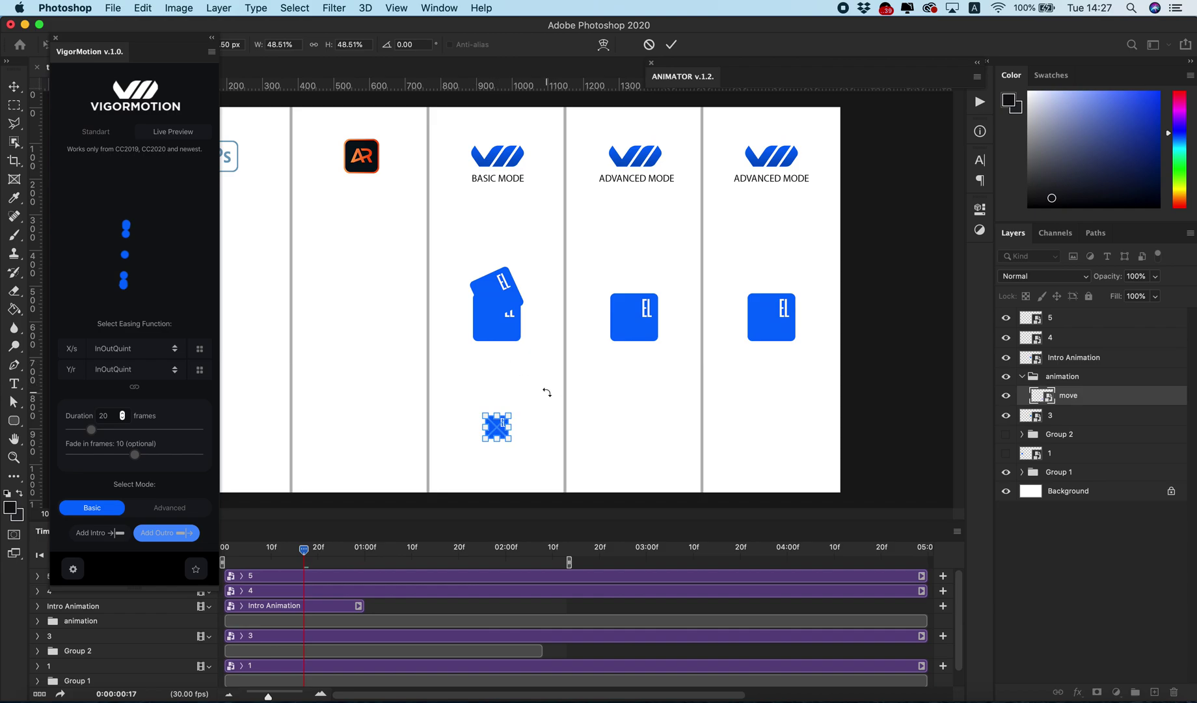
key("Return")
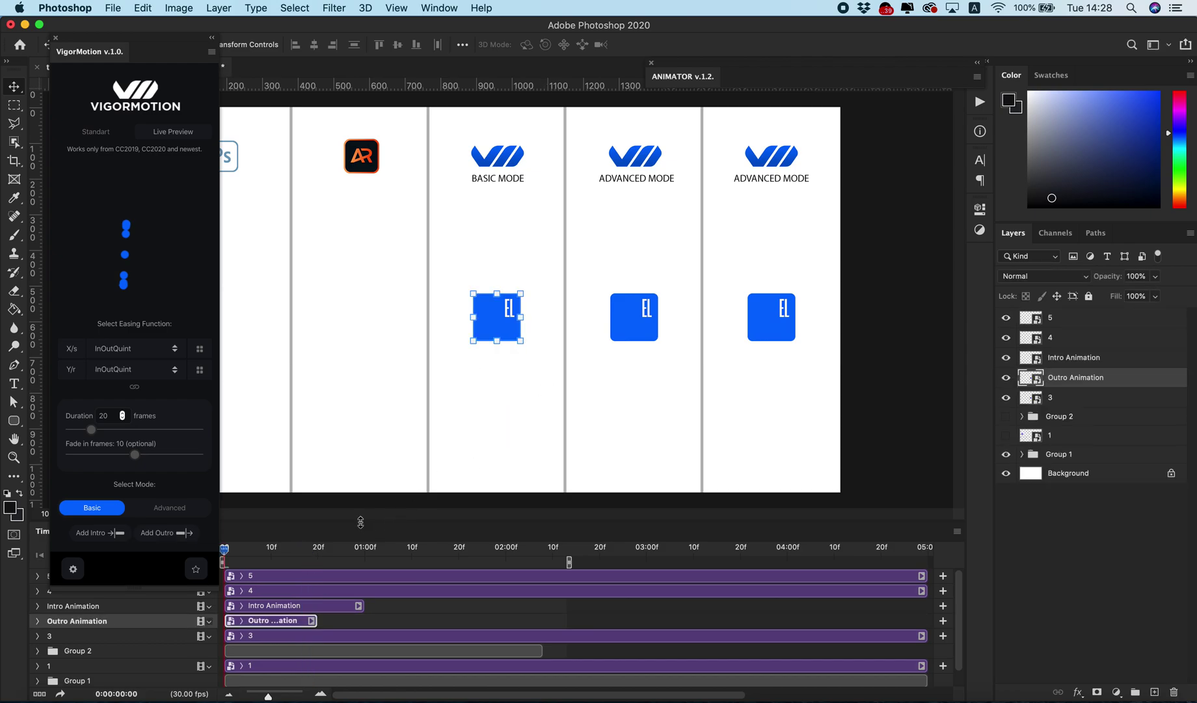
Shift the Outro Animation clip to start near 1:15, trim clip 3 to span 1:00 to 1:15, and stack it between intro and outro
left_click_drag(261, 626, 473, 630)
left_click_drag(225, 636, 365, 636)
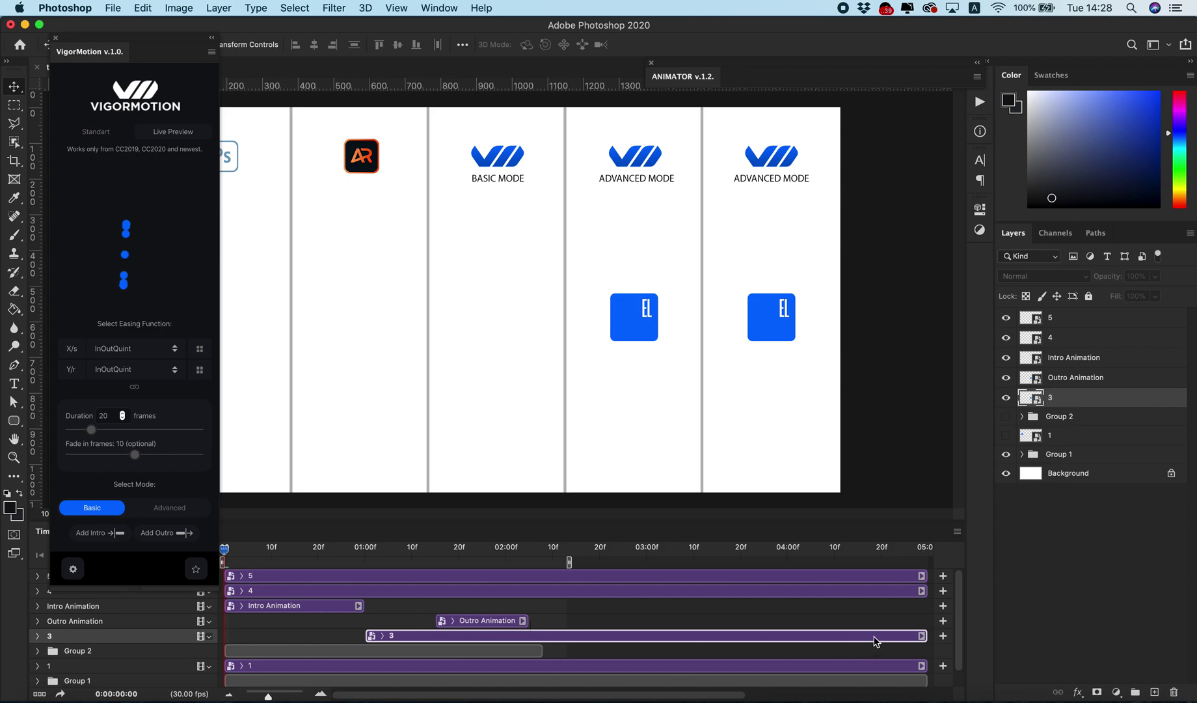
left_click_drag(920, 636, 440, 642)
left_click_drag(1086, 398, 1083, 372)
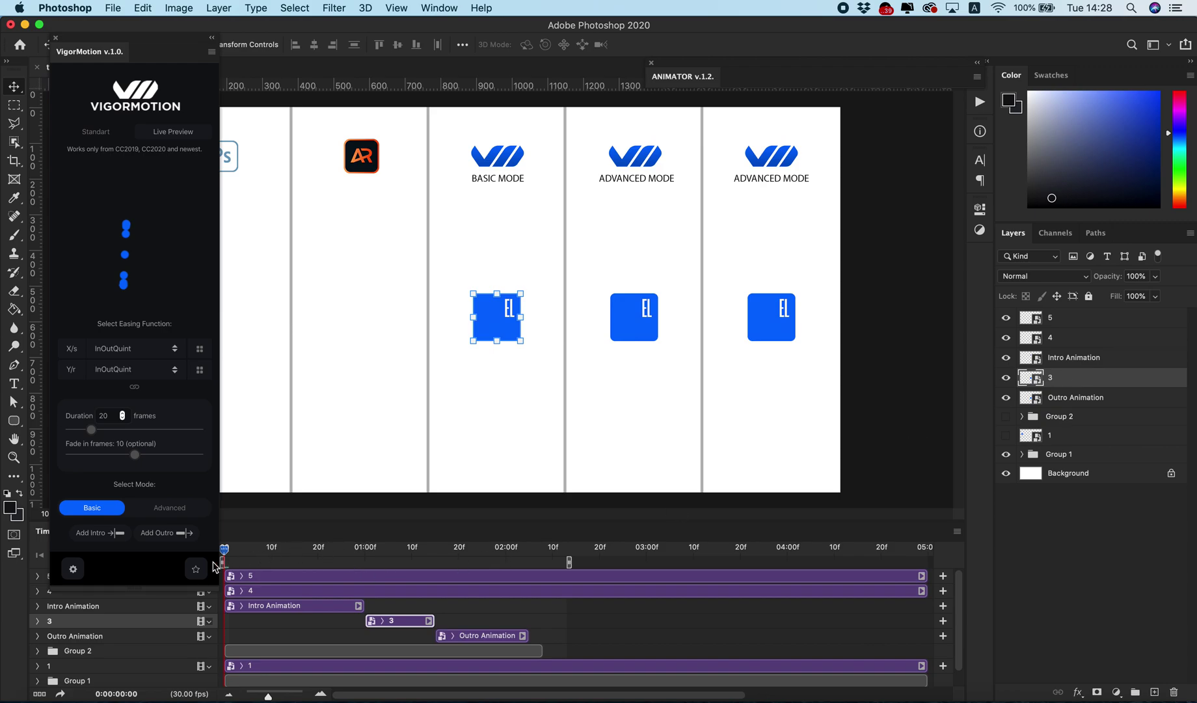
Collapse the VigorMotion panel and play back the assembled Basic mode animation
double_click(91, 52)
left_click(85, 555)
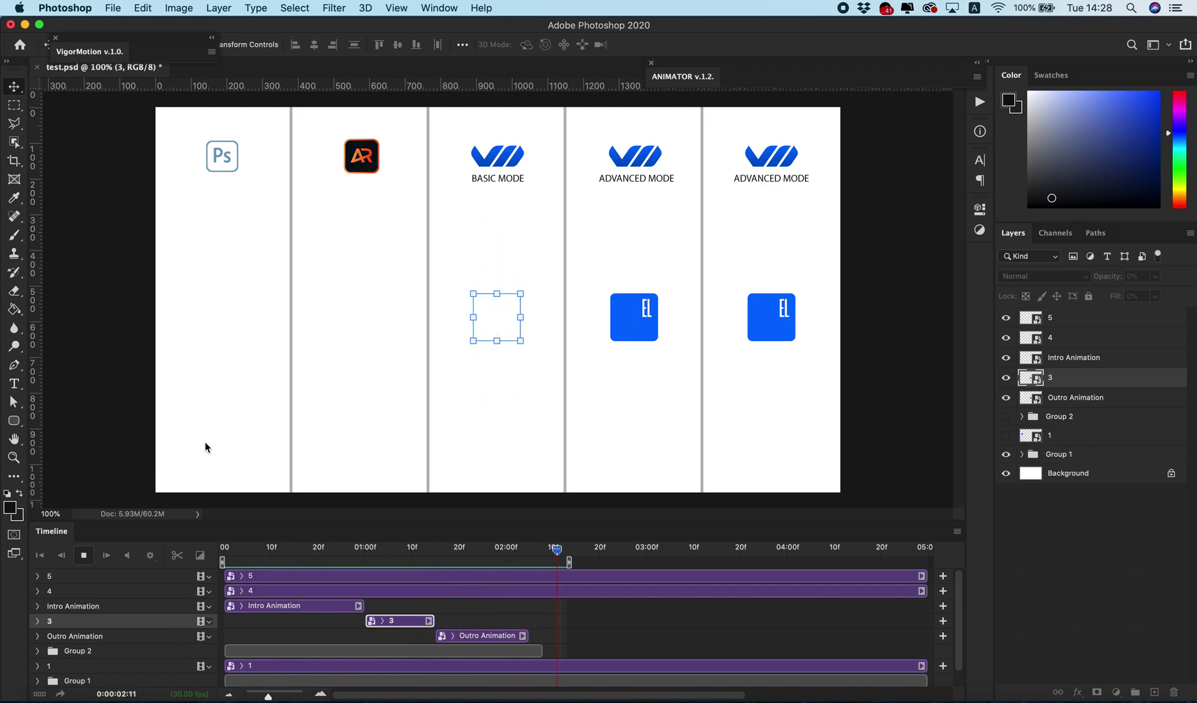
left_click(86, 555)
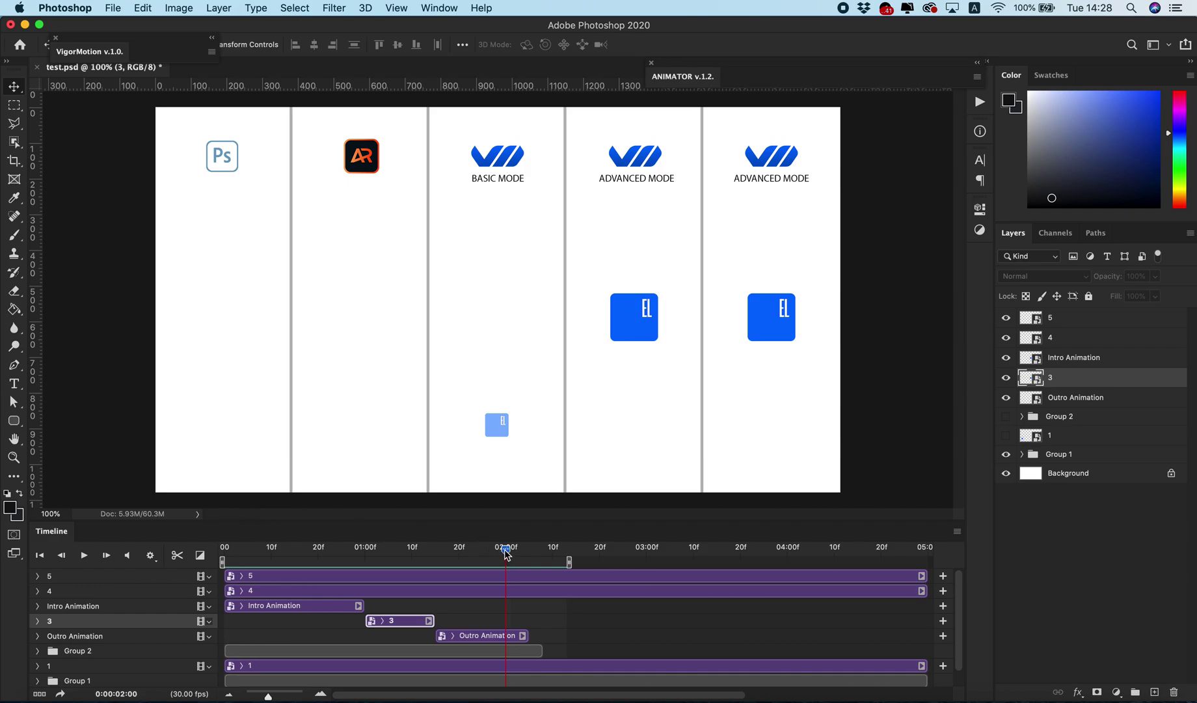
Group the Intro Animation, 3 and Outro Animation layers, and hide the new group
left_click(1070, 399)
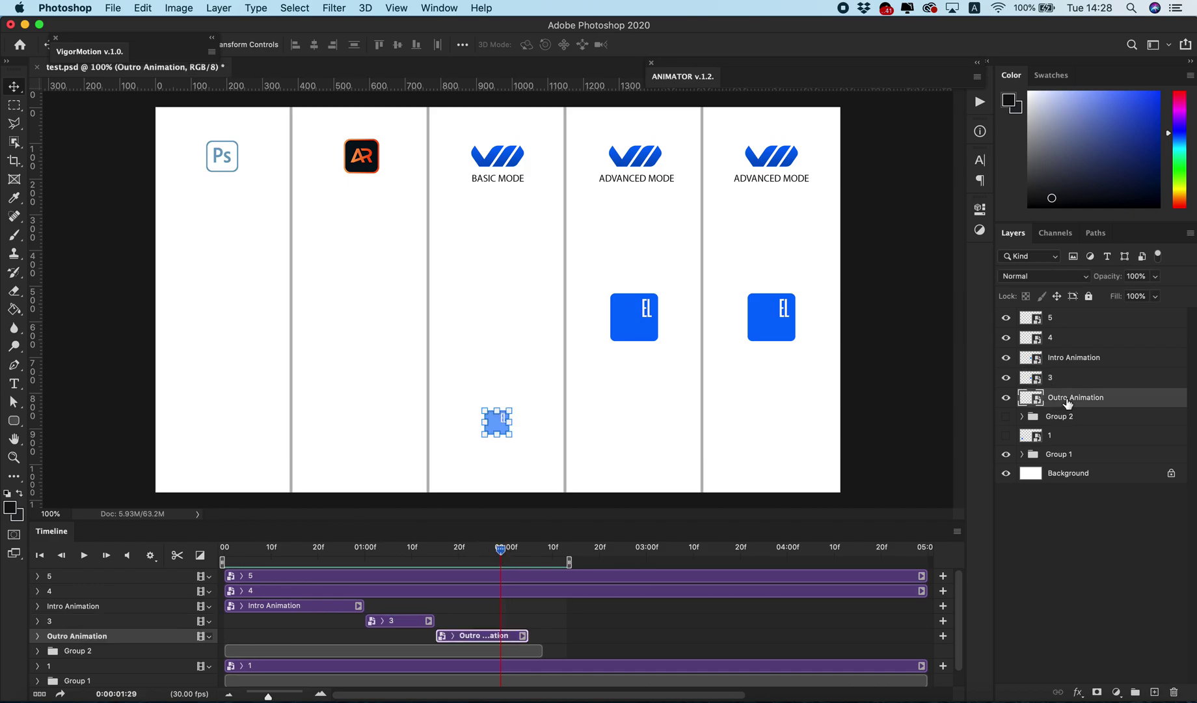
left_click(1081, 365, "shift")
key("super+g")
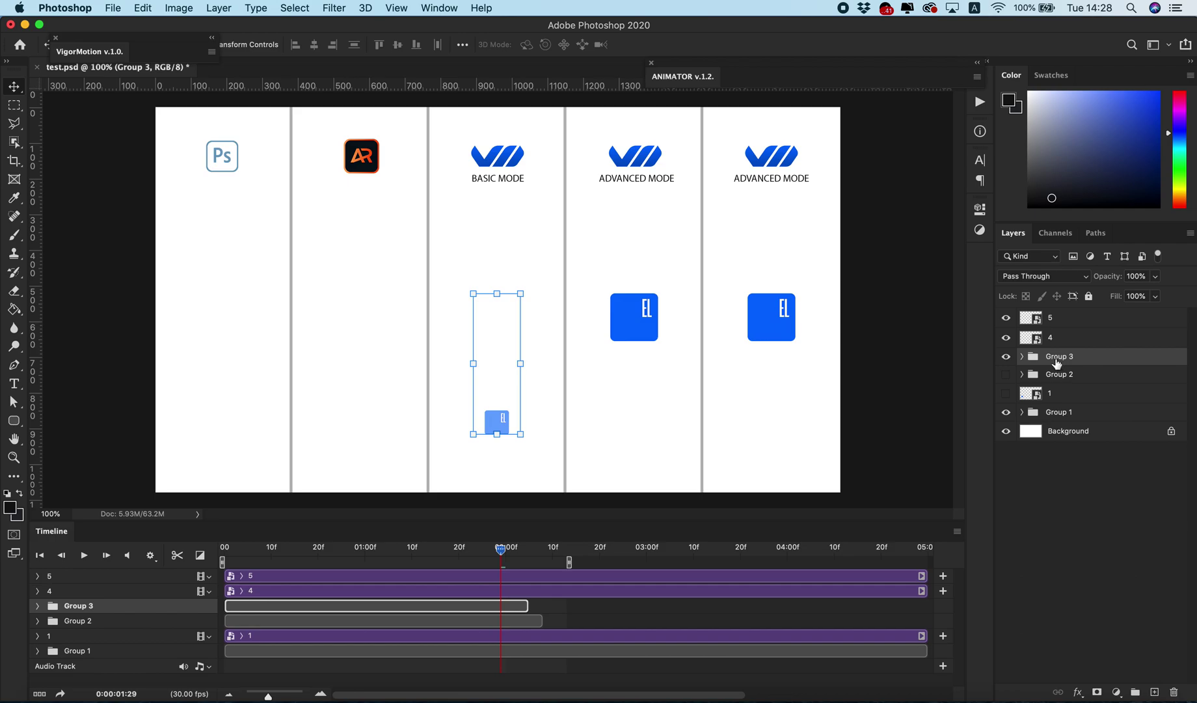
left_click(1006, 356)
Select layer 4, expand the VigorMotion panel, and switch it to Advanced mode with the smart object notice dismissed
left_click(1052, 339)
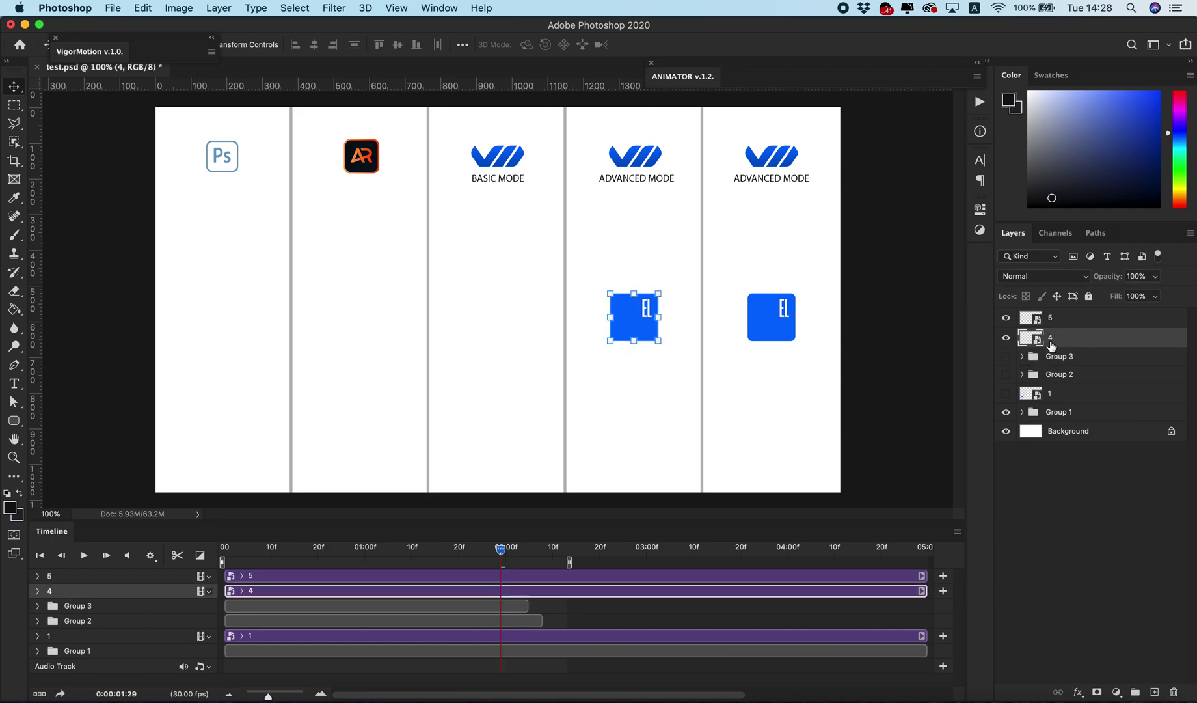
left_click(103, 55)
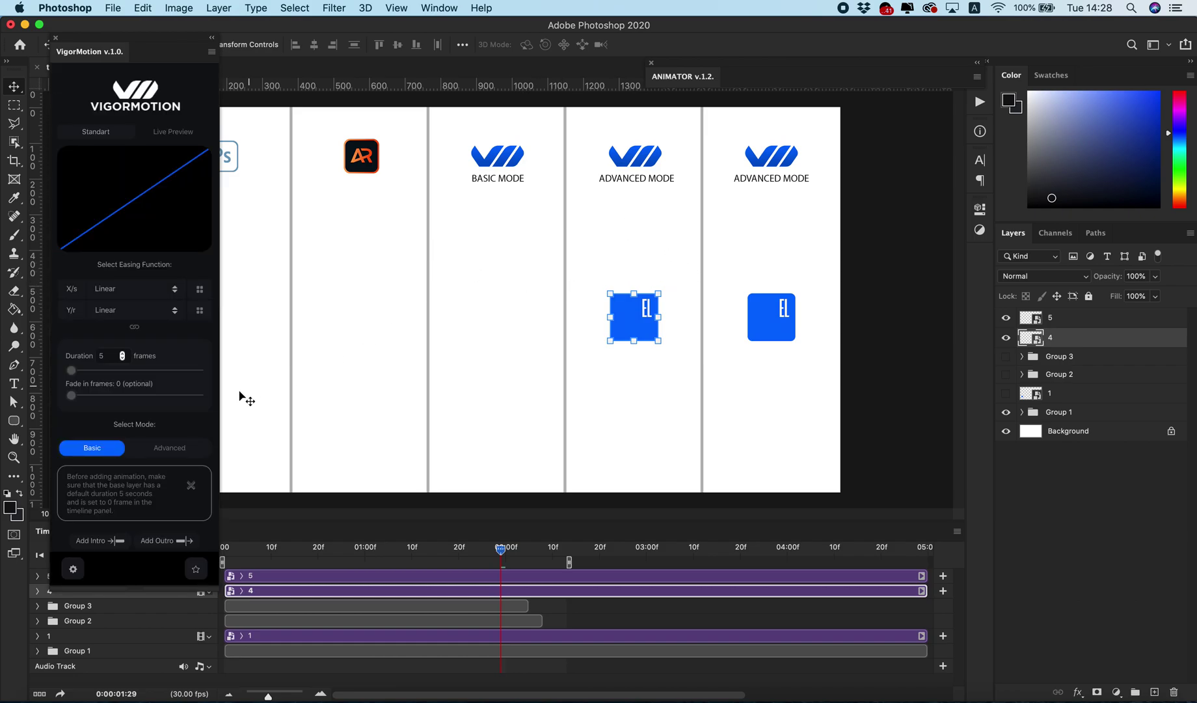
left_click(185, 448)
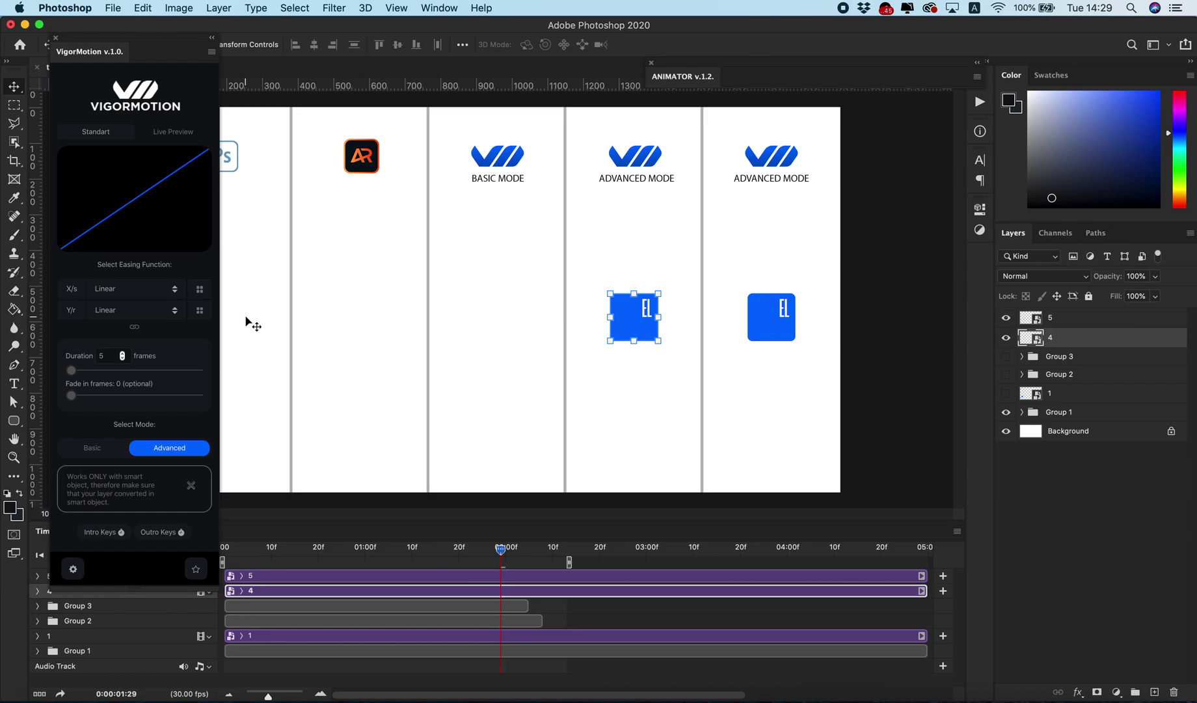
left_click(191, 484)
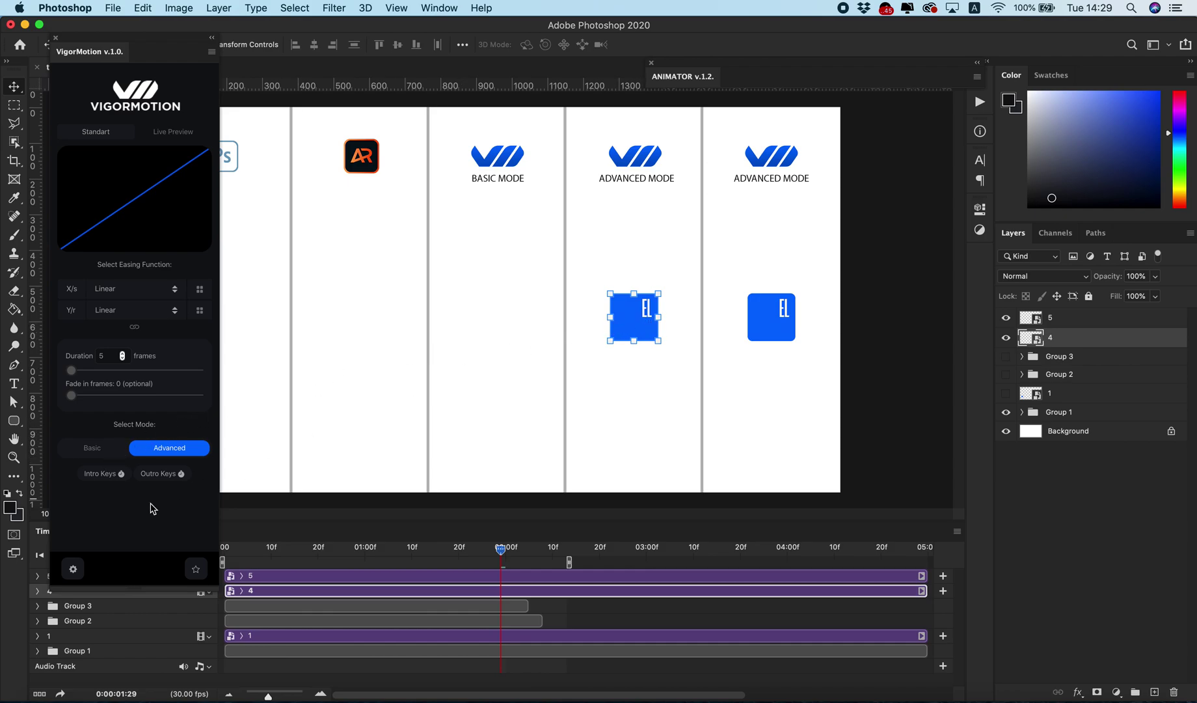
Set the X/s easing to OutCubic, show the live motion preview, and set the duration to 27 frames
left_click(103, 474)
left_click(124, 288)
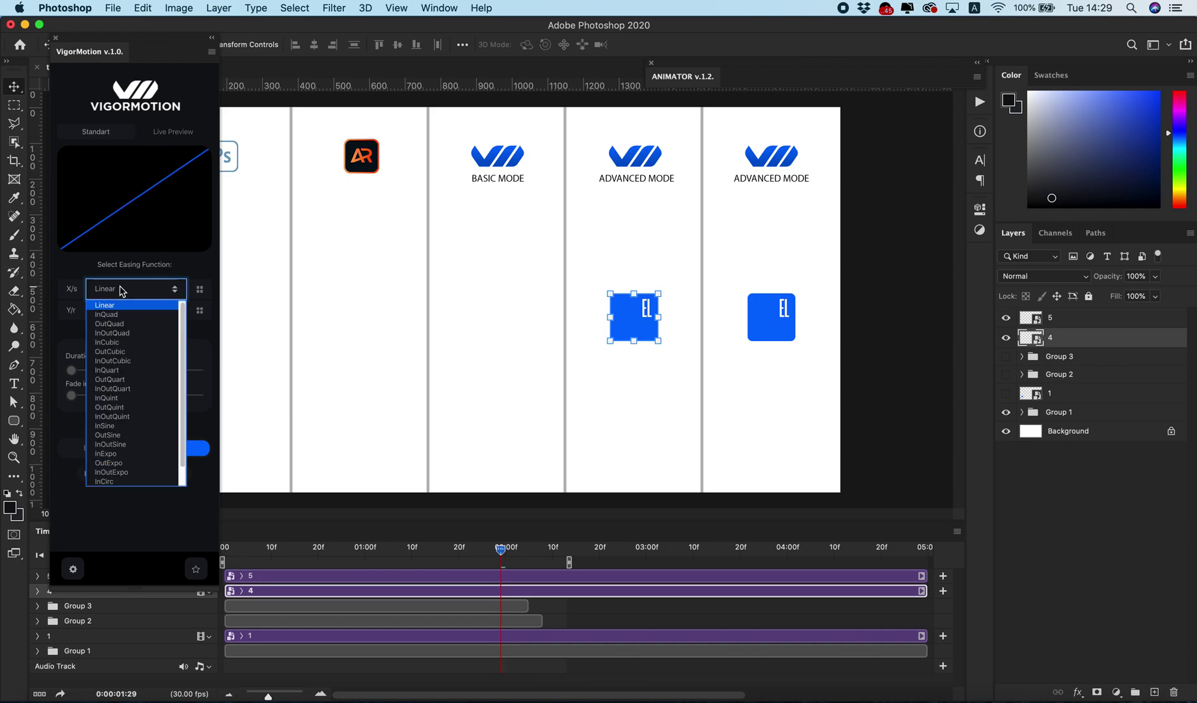
left_click(117, 352)
left_click(164, 138)
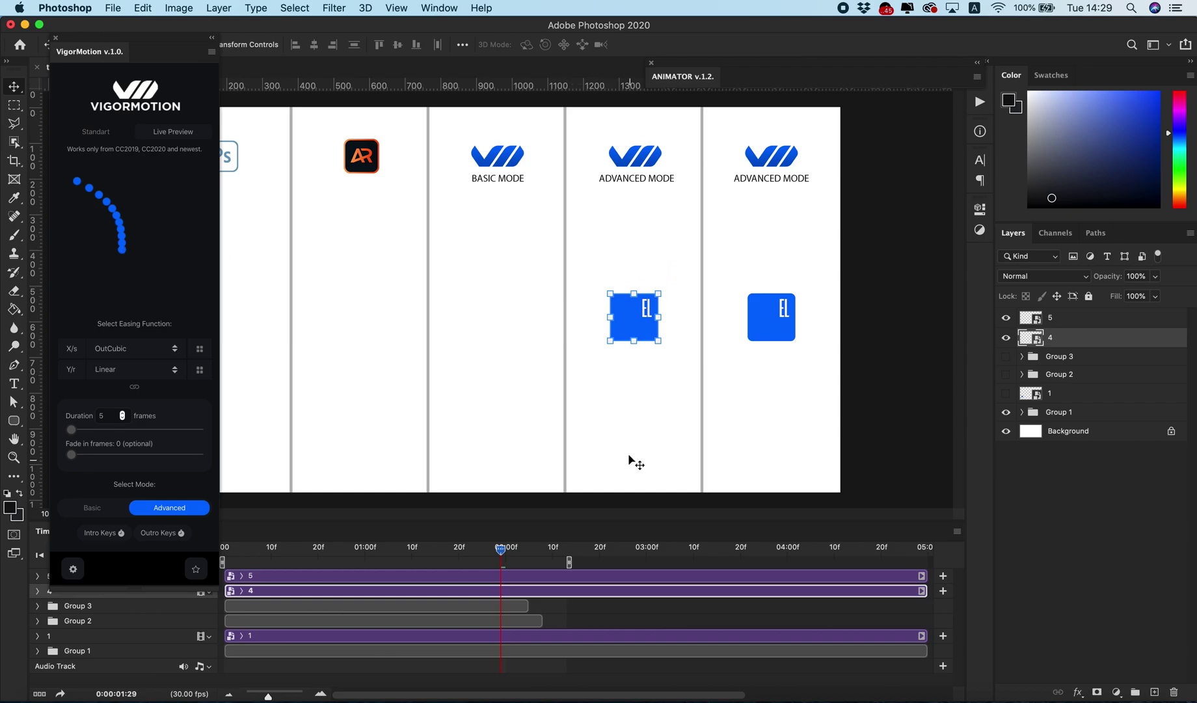
double_click(109, 414)
type("27")
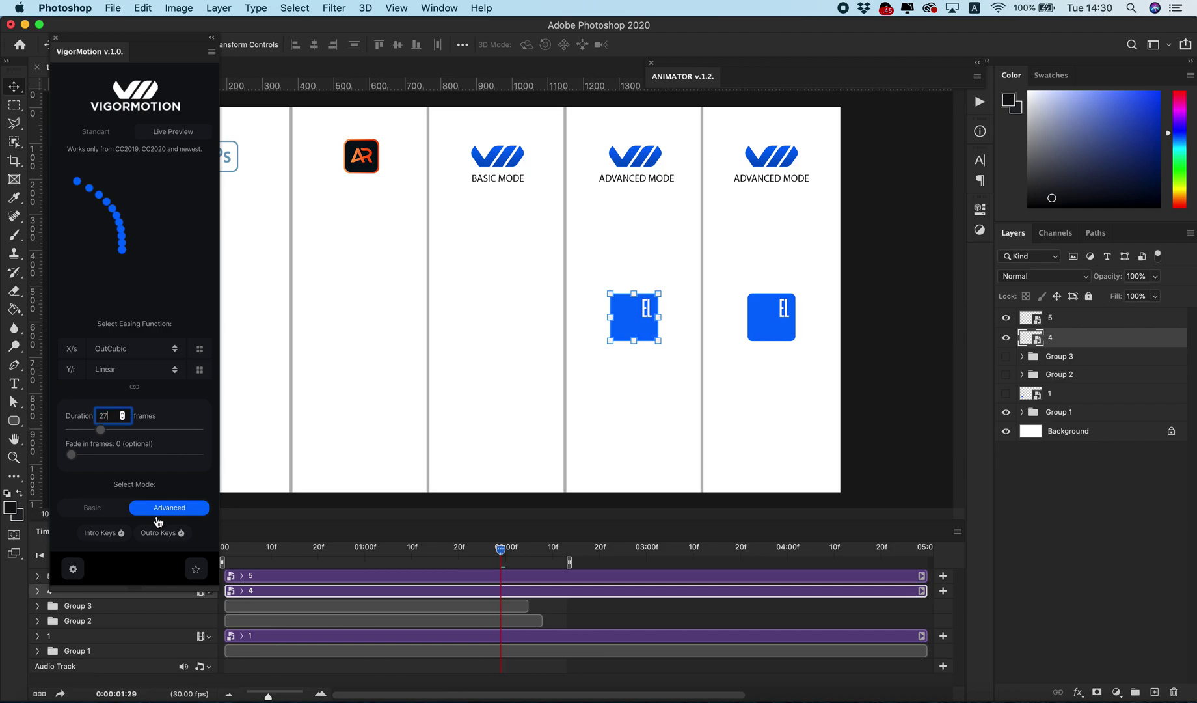
Generate layer 4's intro keys from a start pose near the column's upper-left corner, scaled to about 31% and rotated about -74°
left_click(101, 532)
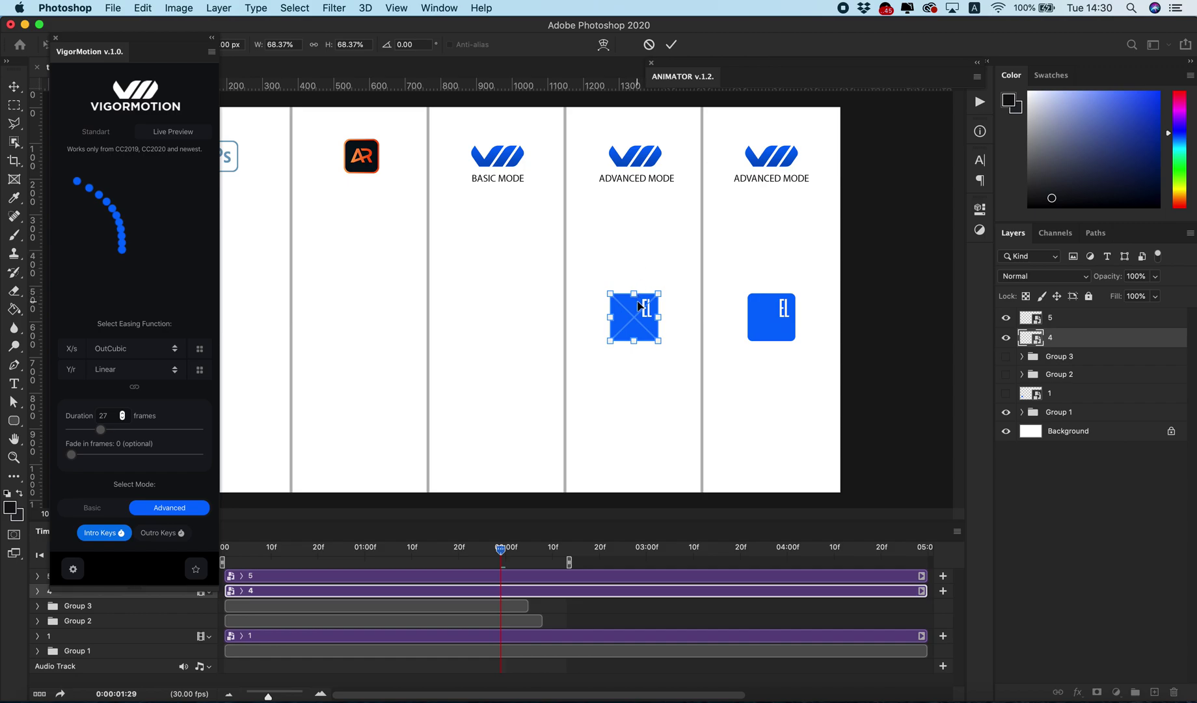
left_click_drag(639, 305, 605, 233)
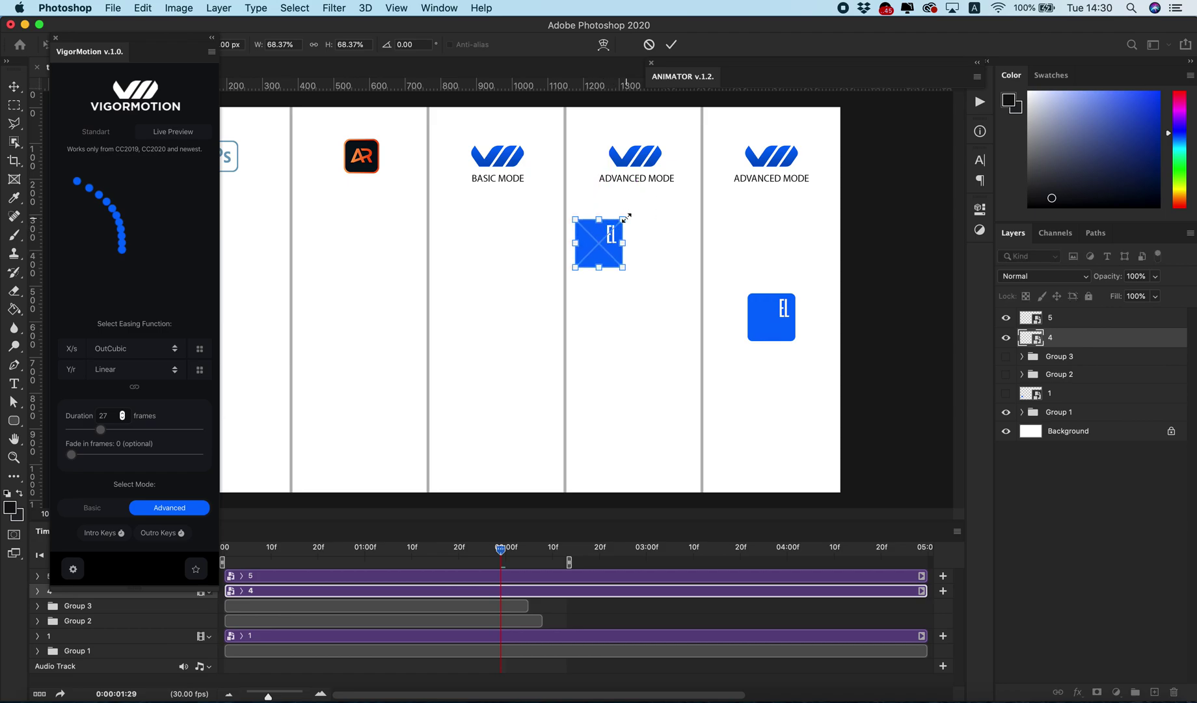
left_click_drag(625, 217, 609, 226)
left_click_drag(615, 217, 586, 221)
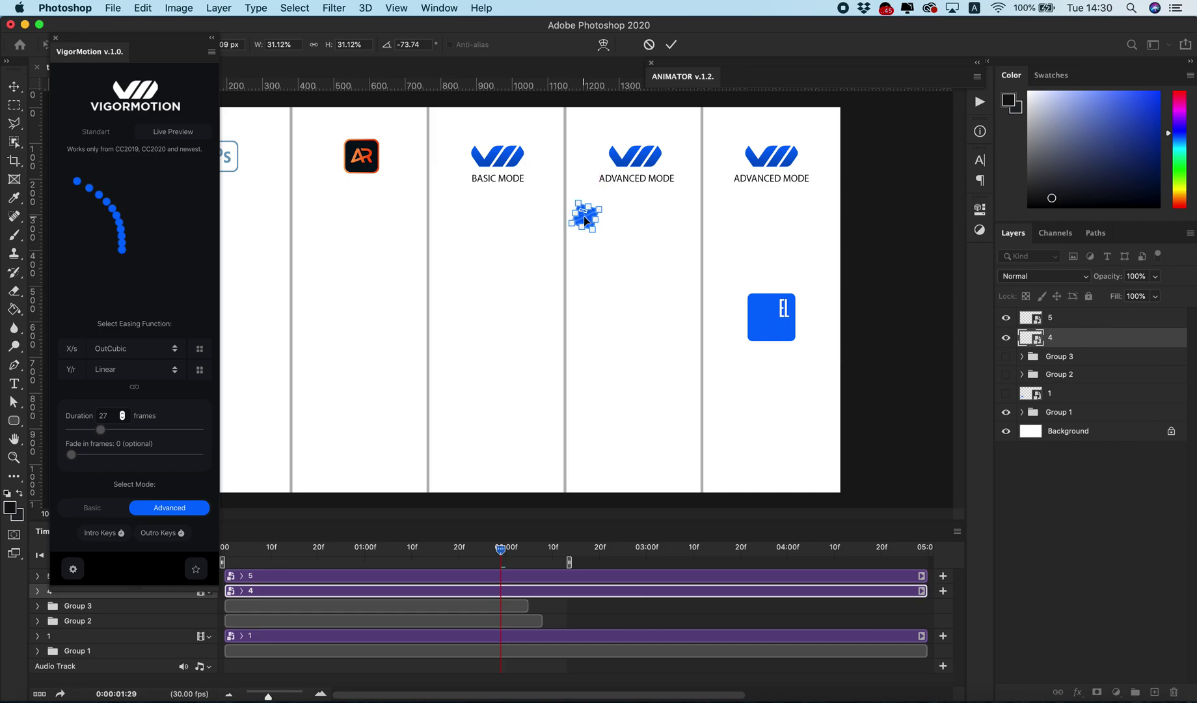
key("Return")
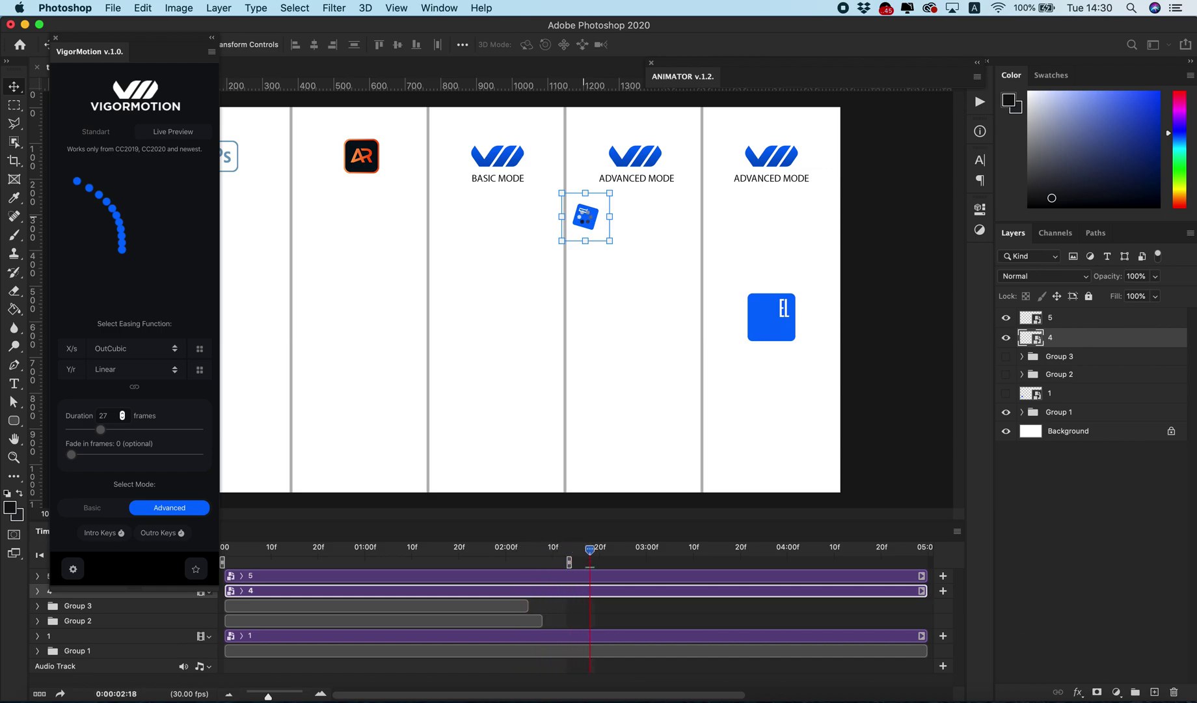
key("Left")
key("Left")
key("Left")
key("Left")
key("Left")
key("Left")
key("Left")
key("Left")
key("Left")
key("Left")
key("Left")
key("Left")
key("Left")
key("Left")
key("Left")
key("Left")
key("Left")
key("Left")
key("Left")
key("Left")
key("space")
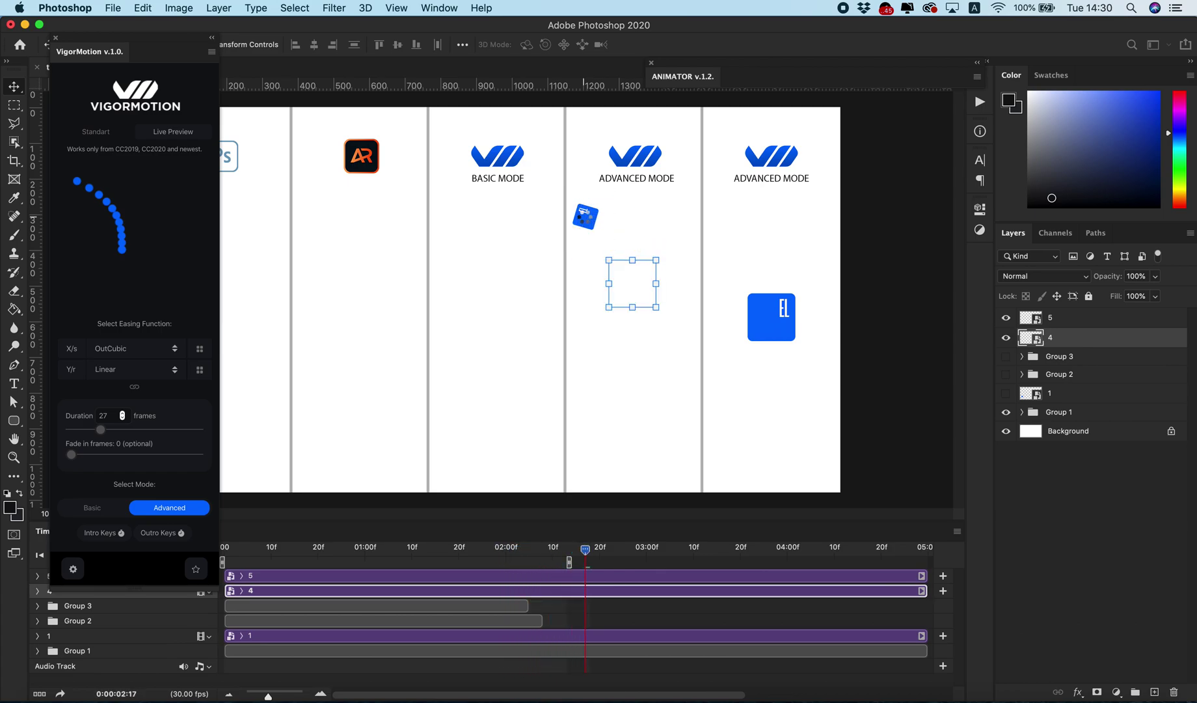
key("Left")
key("Left")
key("Left")
key("Left")
key("Left")
key("Left")
key("Left")
key("Left")
key("Left")
key("Left")
key("Left")
key("Left")
key("Left")
key("Left")
key("Left")
key("Left")
key("Left")
key("Left")
key("Left")
key("Left")
key("Right")
key("Right")
key("Right")
key("Right")
key("Right")
key("Right")
key("Right")
key("Right")
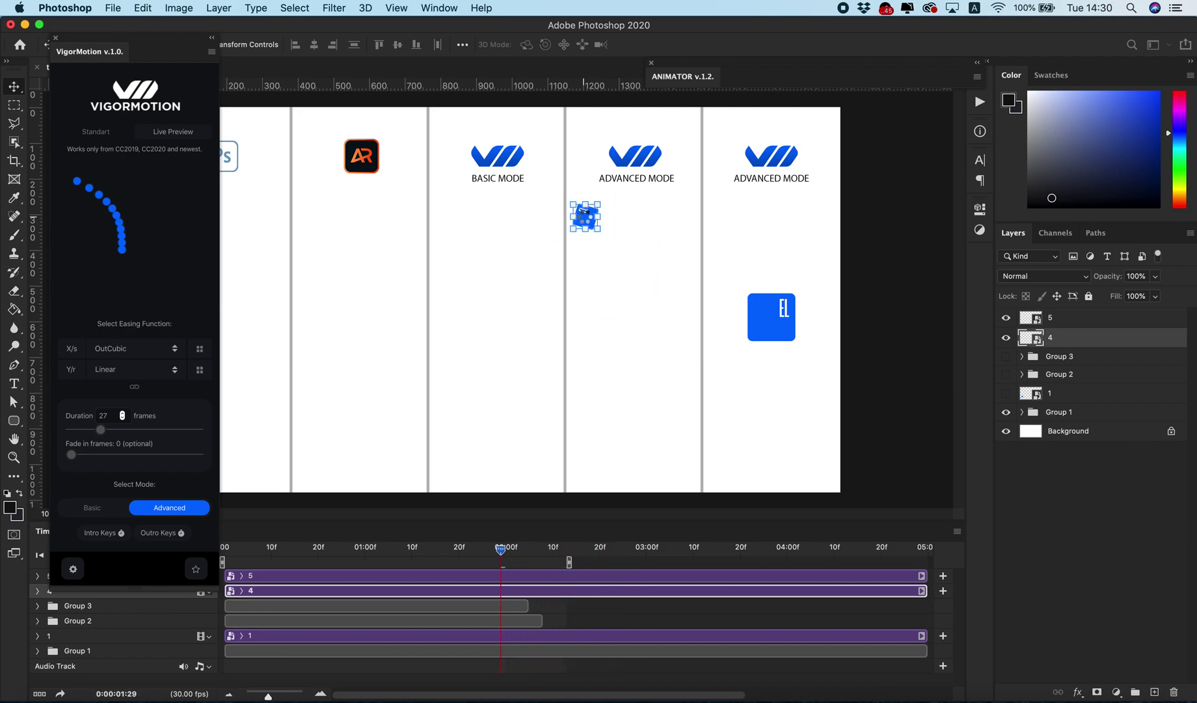
key("Right")
key("Right")
key("Right")
key("Right")
key("Right")
key("Right")
key("Right")
key("Right")
key("Right")
key("Right")
key("Right")
key("Right")
key("Right")
key("Right")
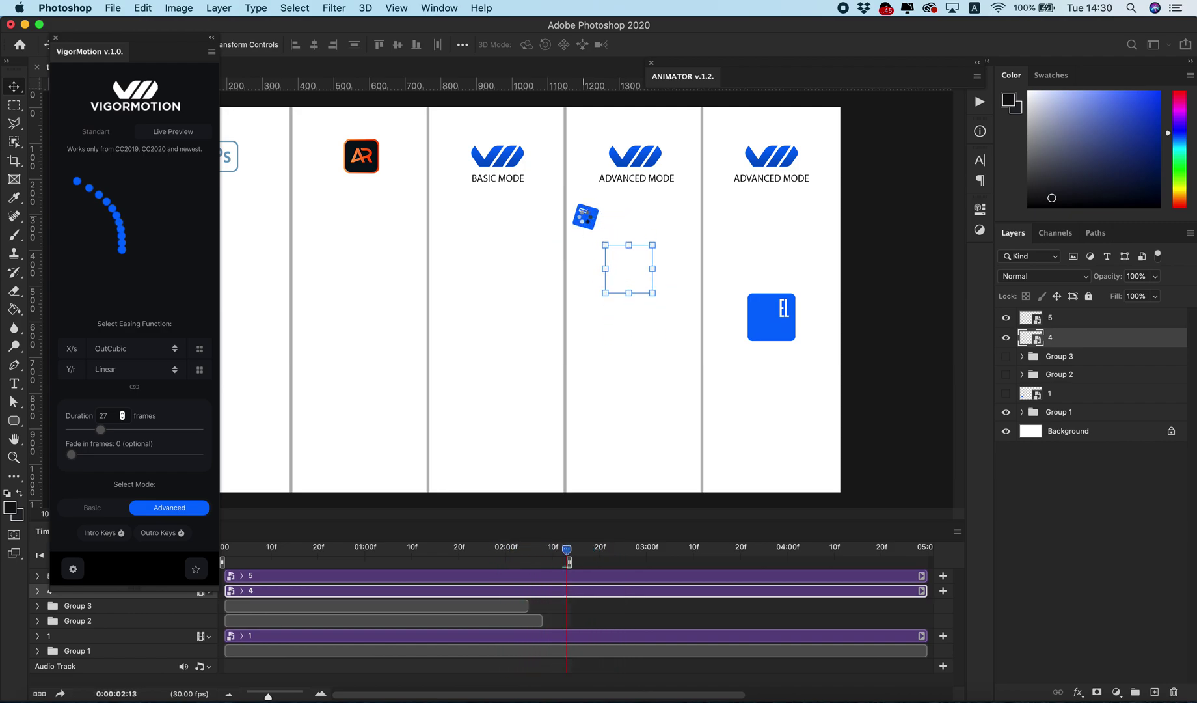
key("Left")
key("Left")
key("Left")
key("Left")
key("Left")
key("Left")
key("Left")
key("Left")
key("Left")
key("Left")
key("Left")
key("Left")
key("Left")
key("Left")
key("Left")
key("Left")
key("Left")
key("Left")
key("Left")
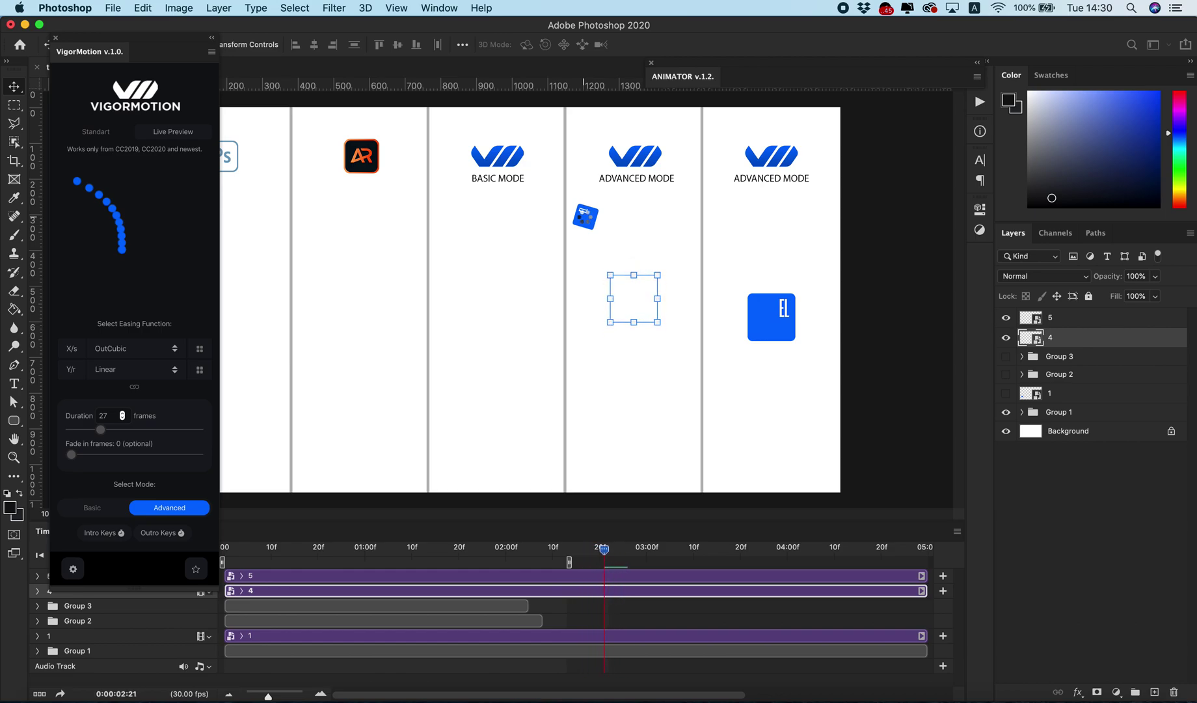
key("Left")
key("Left")
key("Left")
key("Left")
key("Left")
key("Left")
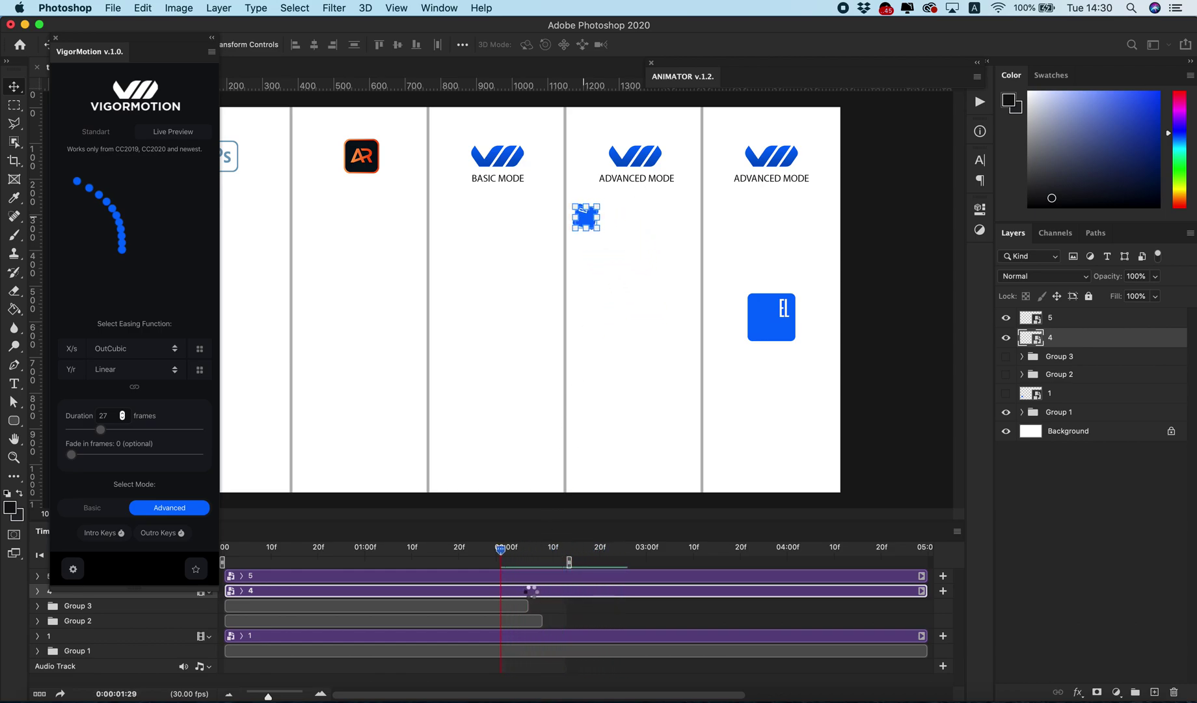
key("Right")
key("Right")
key("Right")
key("Right")
key("Right")
key("Right")
key("Right")
key("Right")
key("Right")
key("Right")
key("Right")
key("Right")
key("Right")
key("Right")
key("Right")
key("Right")
key("Right")
key("Right")
key("Right")
key("Right")
key("Right")
key("Right")
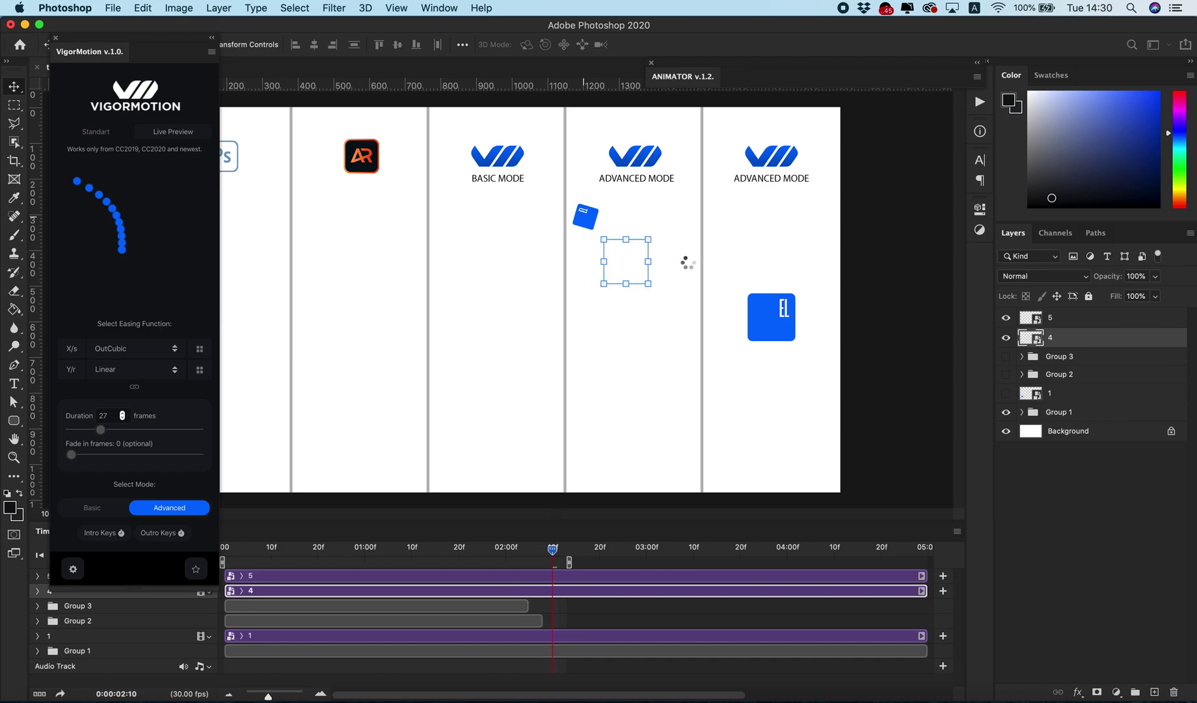
key("Left")
key("Left")
key("Left")
key("Left")
key("Left")
key("Left")
key("Left")
key("Left")
key("Left")
key("Left")
key("Left")
key("Left")
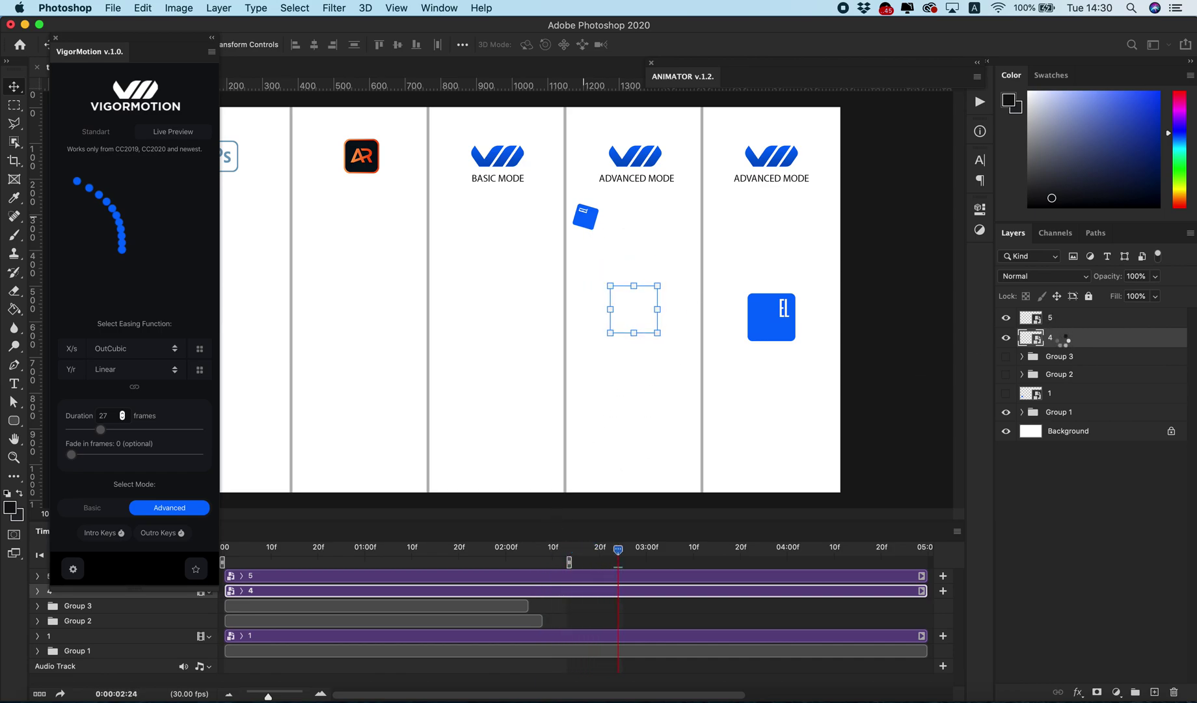
key("Left")
key("Left")
key("Left")
key("Left")
key("Left")
key("Left")
key("Left")
key("Left")
key("Left")
key("Left")
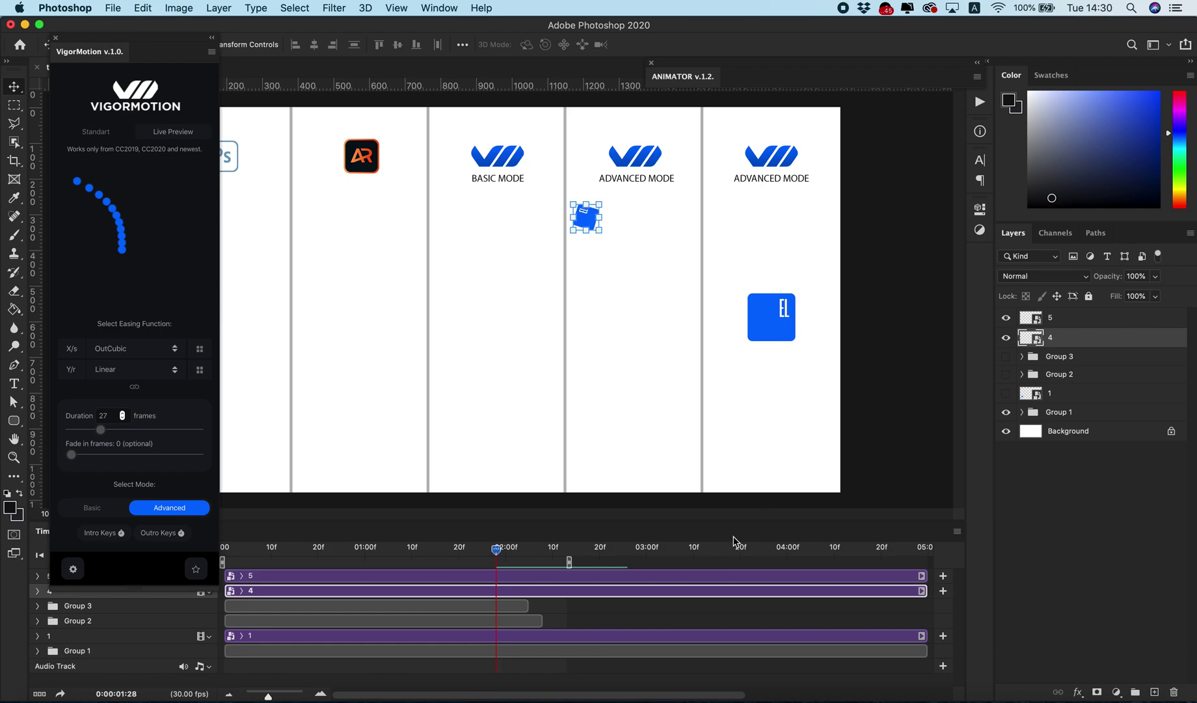
Scrub through layer 4's intro animation and park the playhead at 3:14
left_click_drag(497, 555, 624, 639)
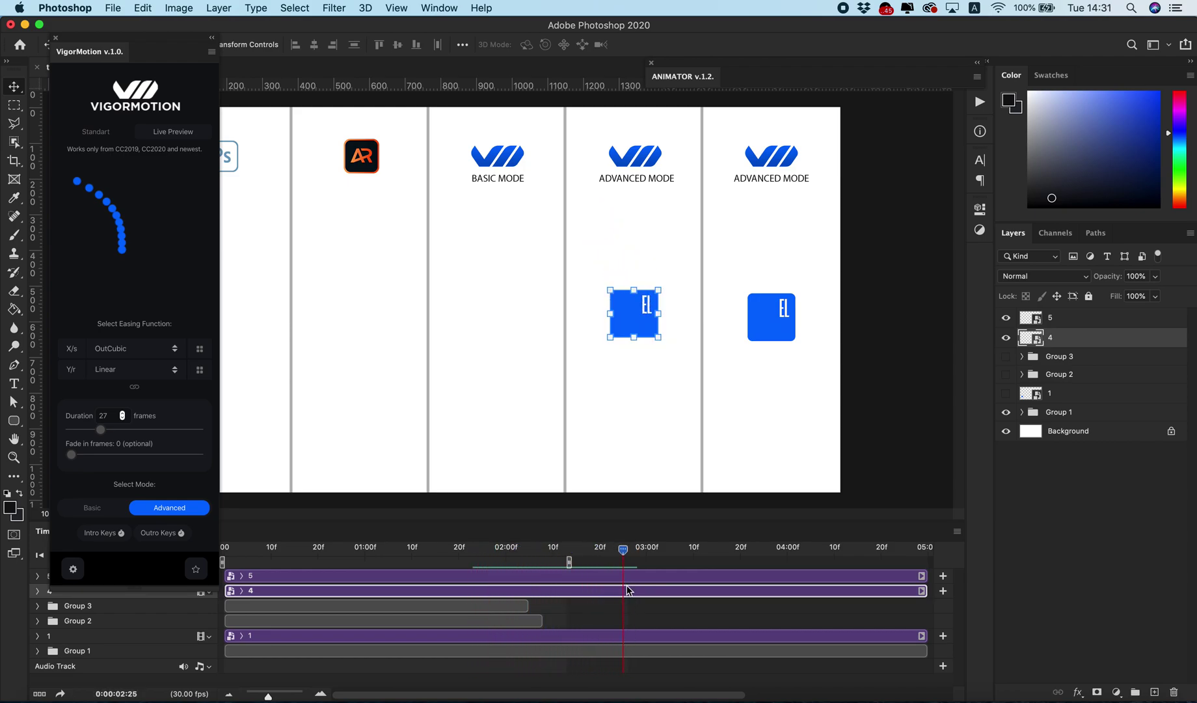
left_click_drag(625, 552, 713, 557)
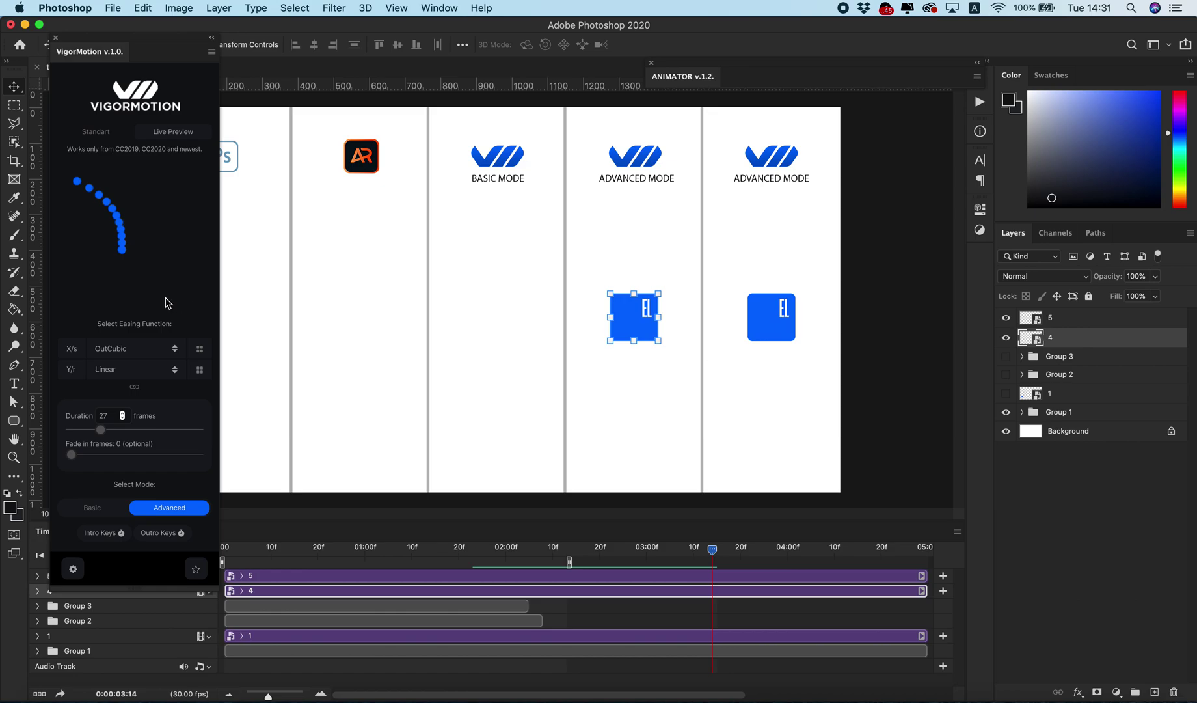
Set the Y/r easing to InQuint and the duration to 30 frames, and start the outro keys for layer 4
left_click(114, 349)
left_click(129, 328)
left_click(117, 368)
left_click(108, 478)
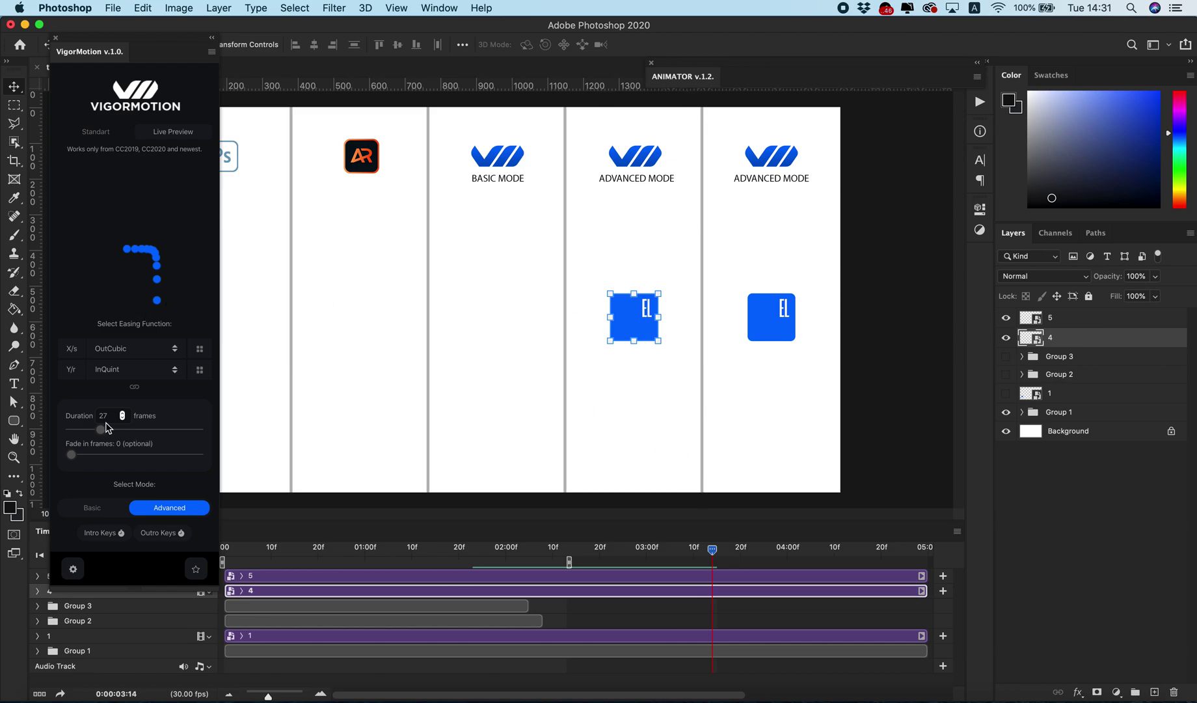
left_click(103, 416)
left_click(161, 533)
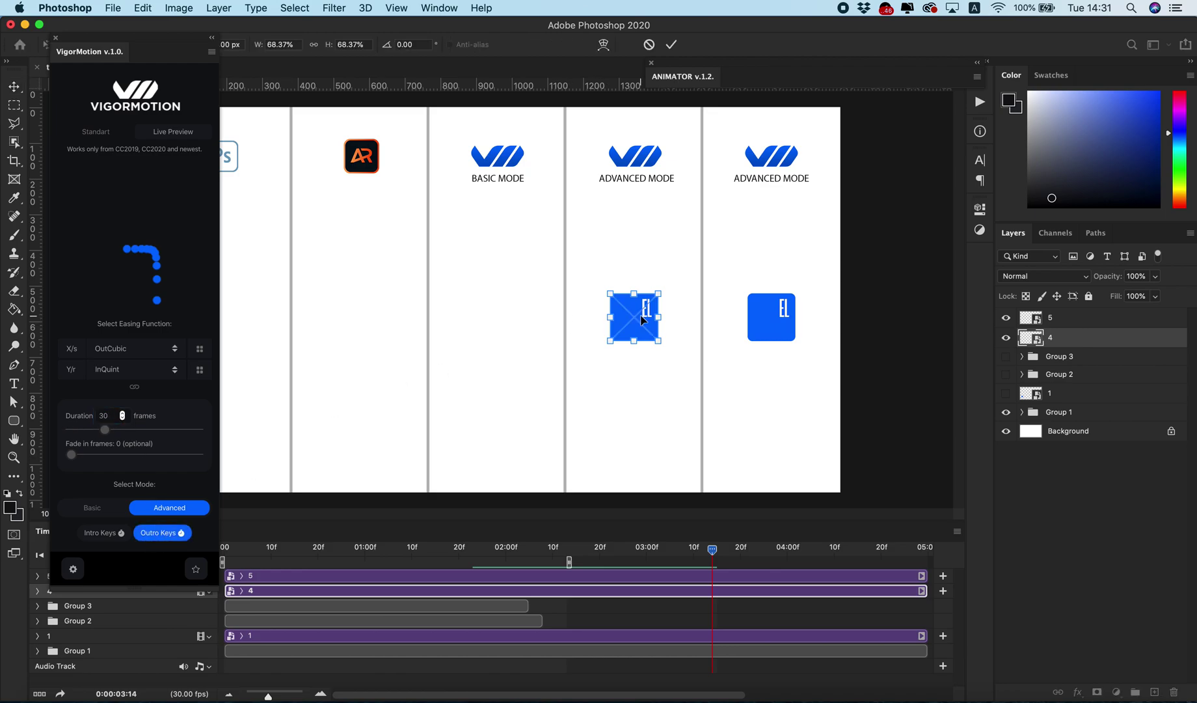
Generate layer 4's outro keys from an end pose toward the column's lower-right corner, and scrub its animation back to 0:29
left_click_drag(647, 311, 687, 436)
key("Return")
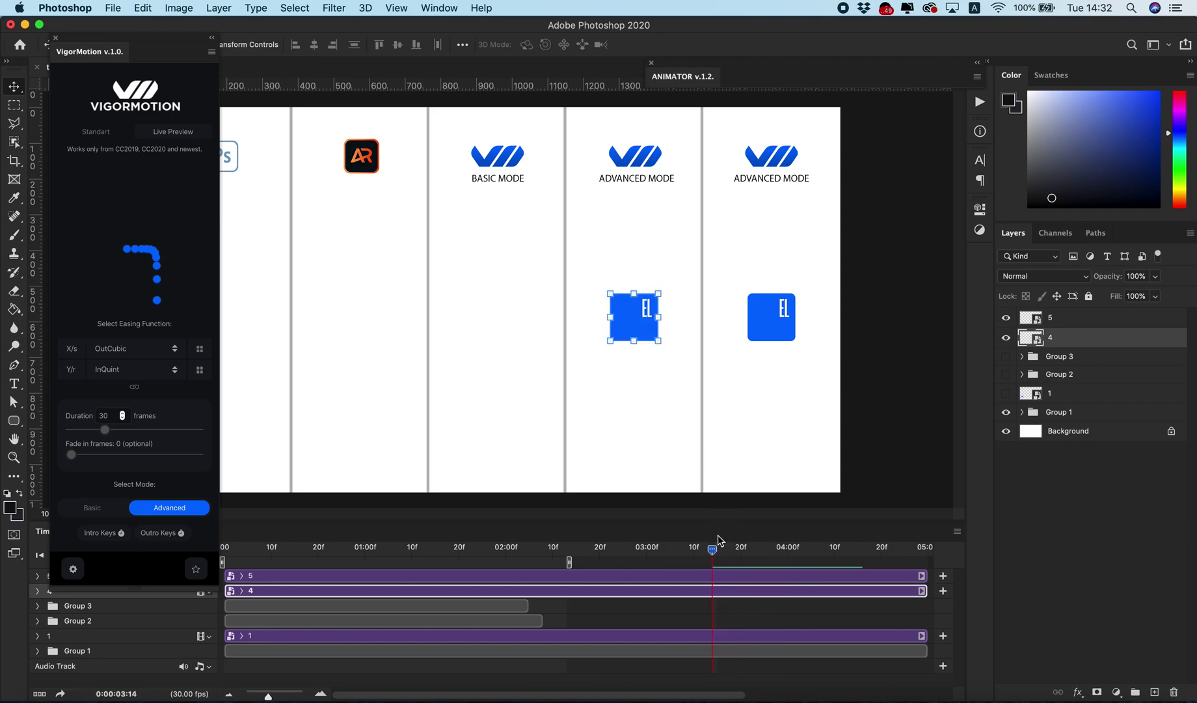
left_click_drag(714, 552, 670, 610)
left_click_drag(672, 551, 360, 550)
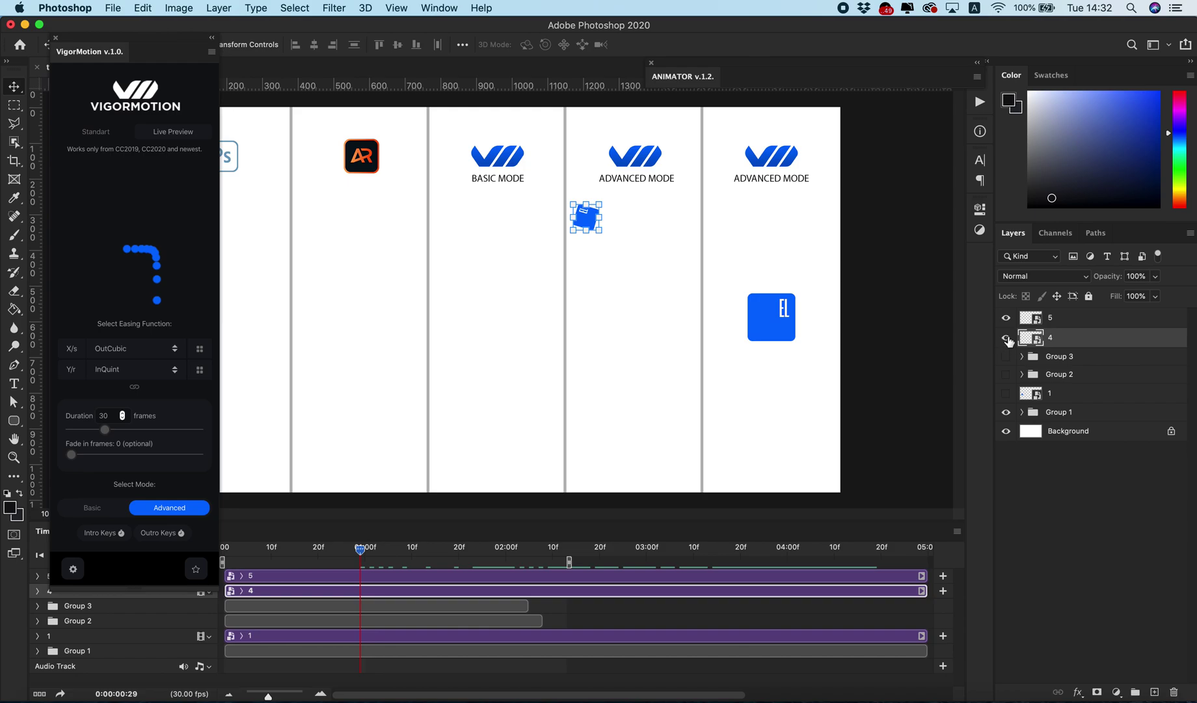
Hide layer 4, select layer 5, and set its motion to a 15-frame duration with InOutQuart easing on X/s and Y/r
left_click(1006, 339)
left_click(1070, 322)
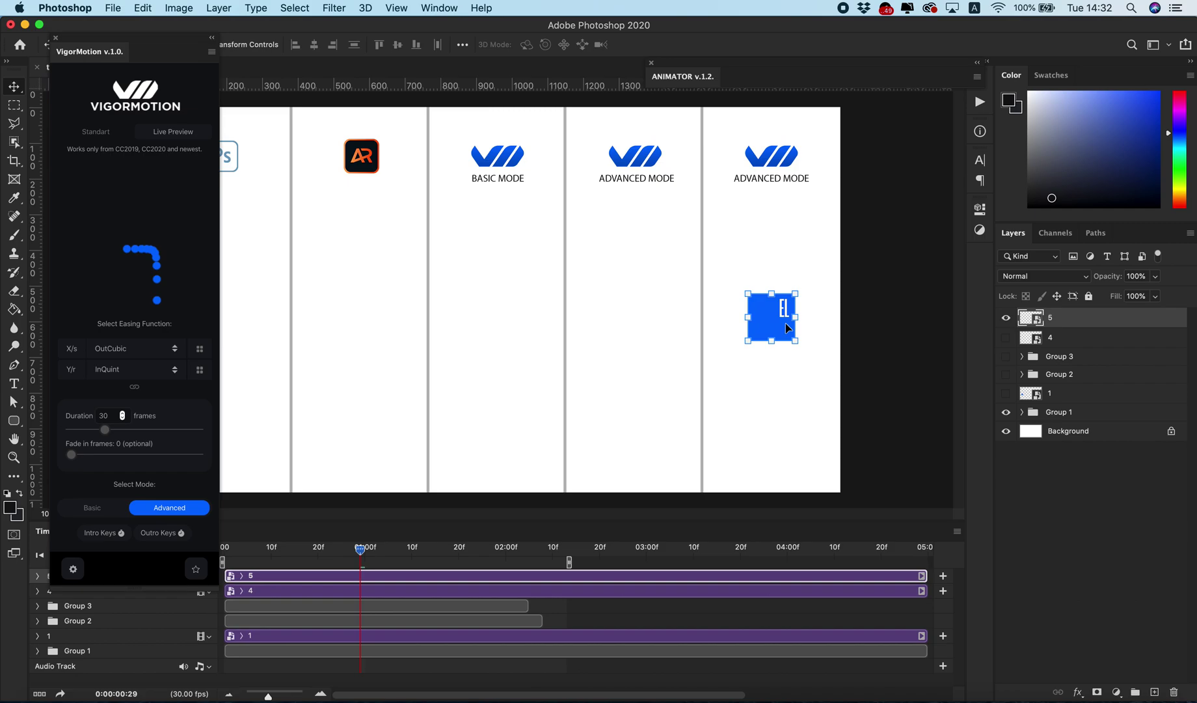
left_click(100, 417)
type("15")
left_click(130, 350)
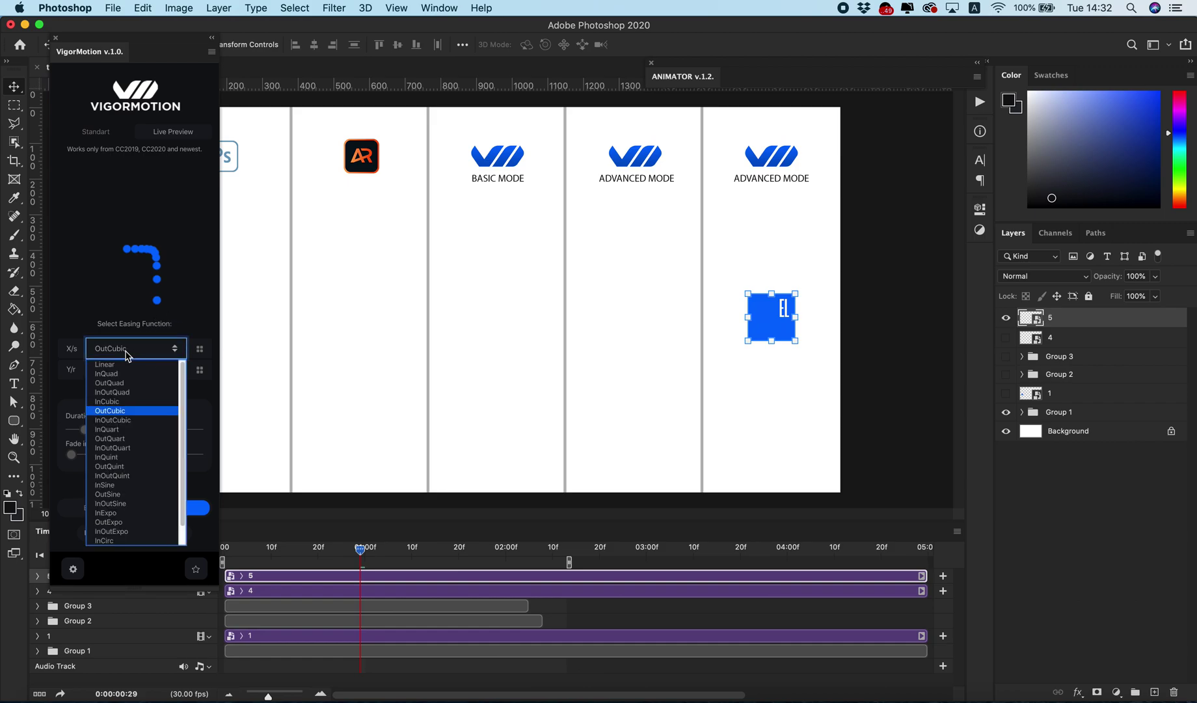
left_click(115, 449)
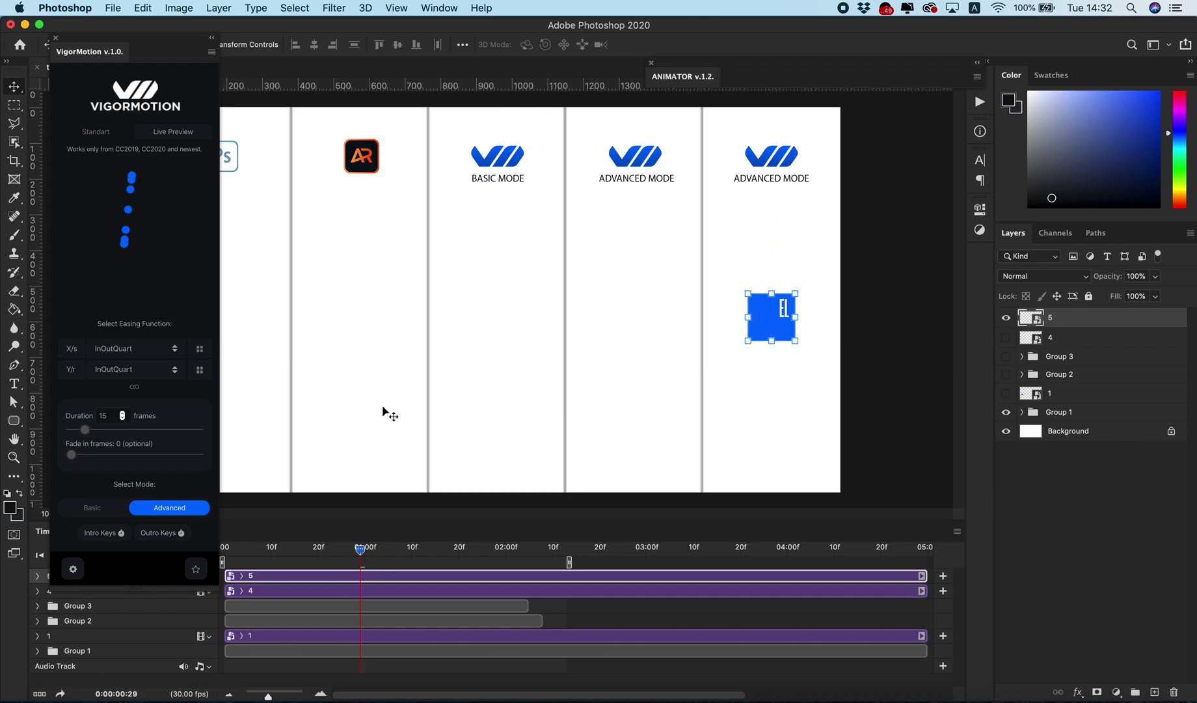
Generate layer 5's intro keys from a start pose just below the logo, scaled to about 33%, and park the playhead at 1:16
left_click(99, 534)
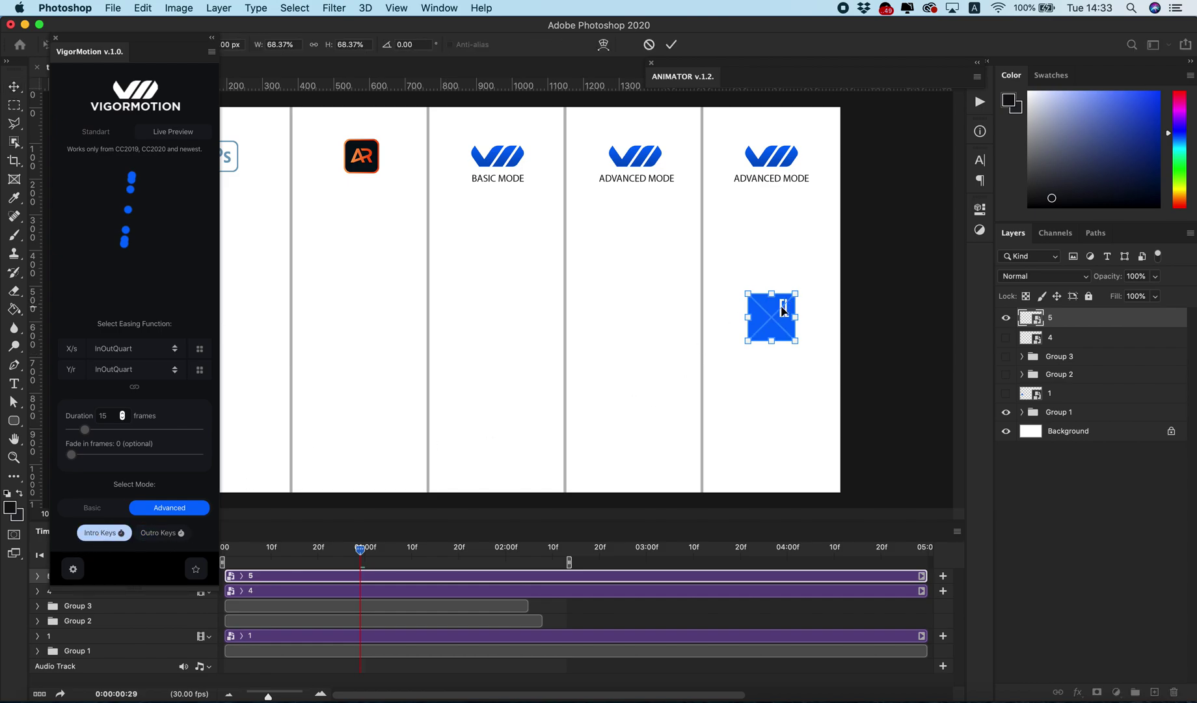
left_click_drag(783, 310, 784, 239)
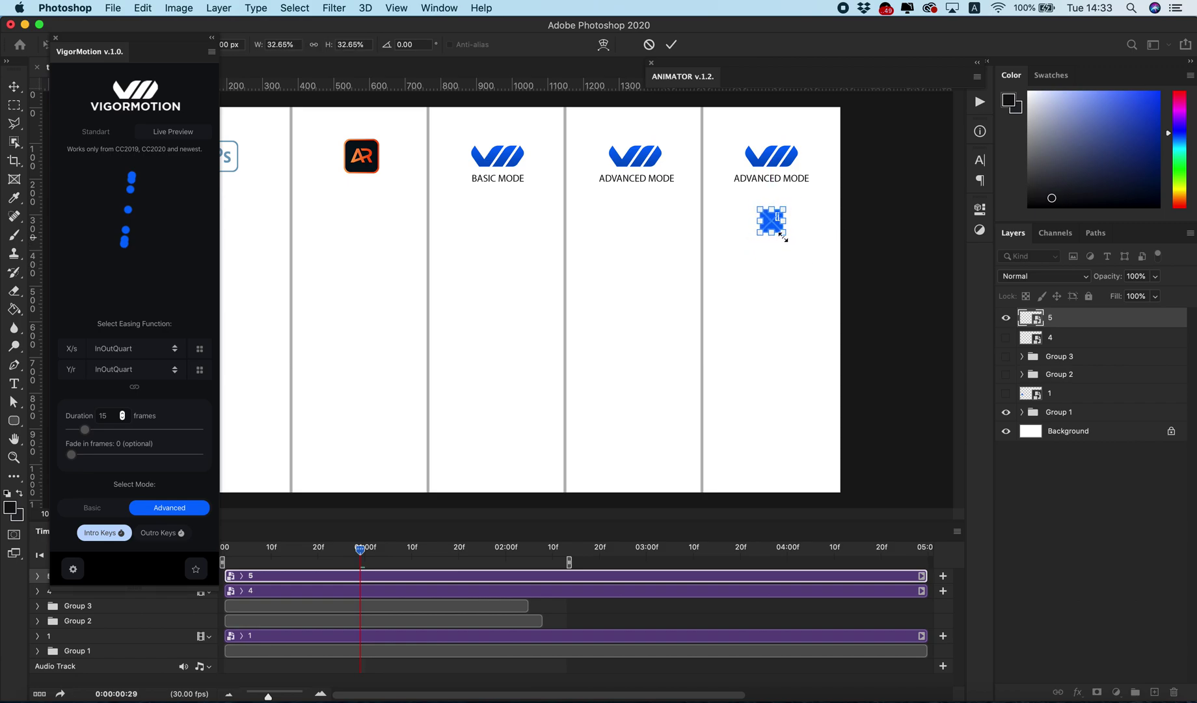
key("Return")
key("space")
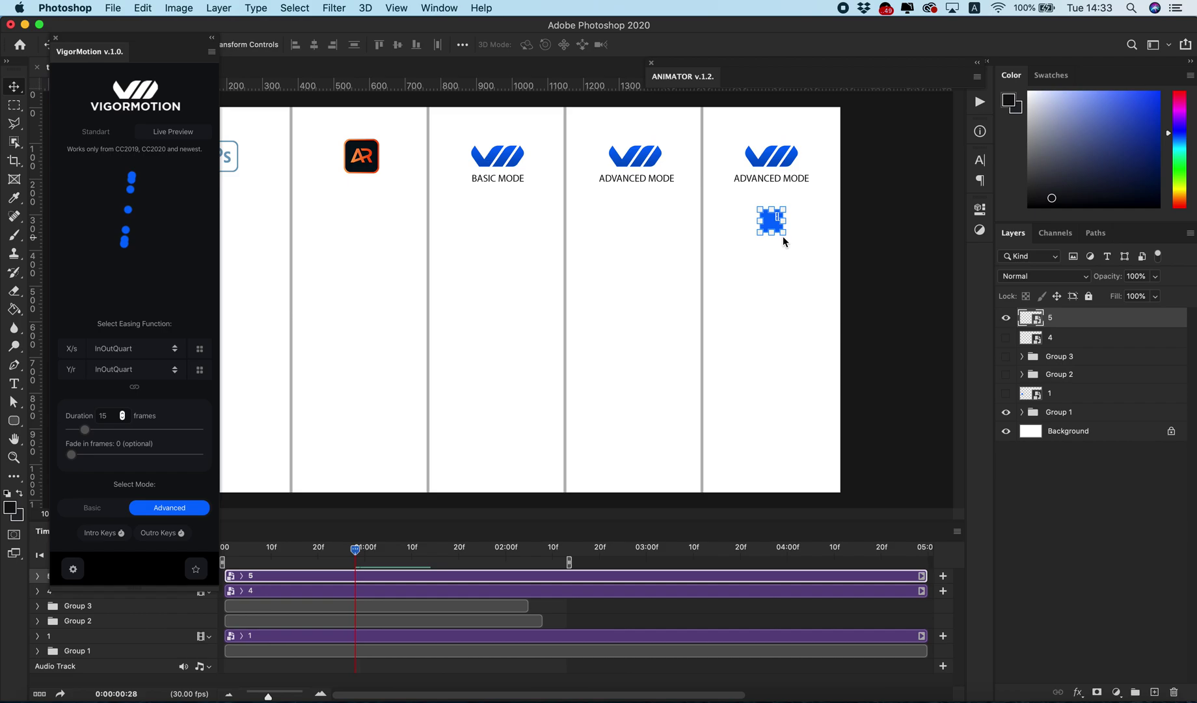
left_click_drag(356, 554, 441, 559)
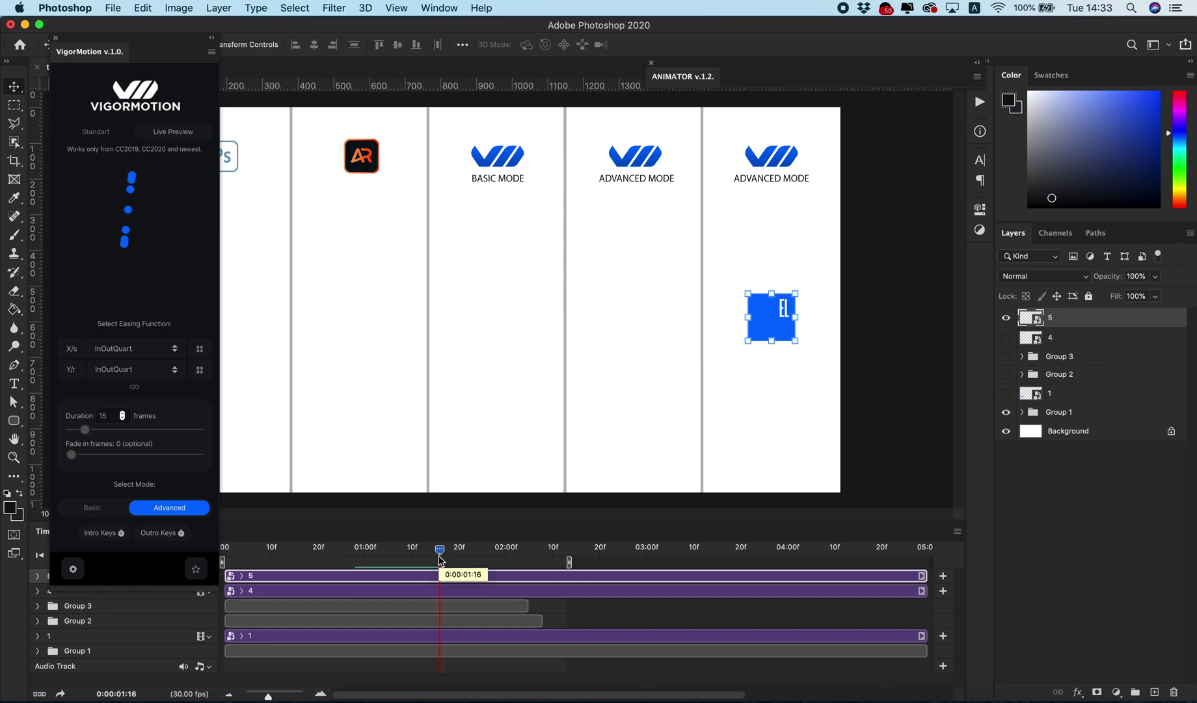
Set the duration to 10 frames, generate outro keys that shift layer 5 slightly upward, and park the playhead at 2:01
left_click(104, 417)
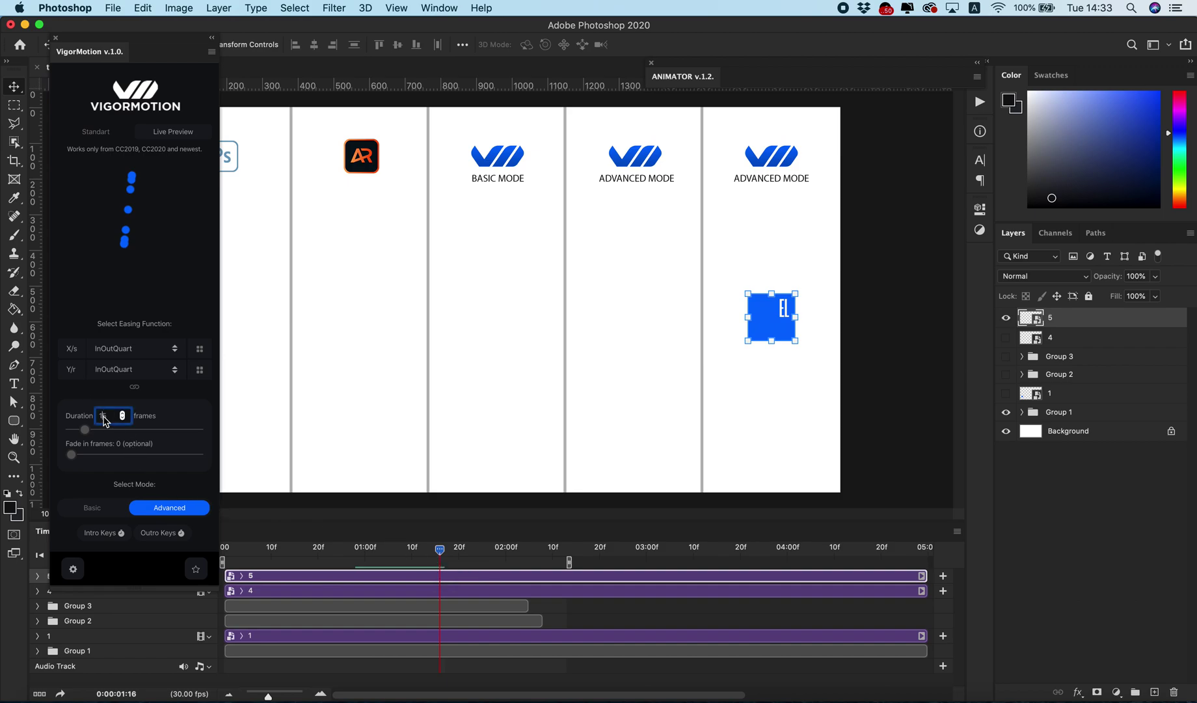
type("1")
left_click(157, 532)
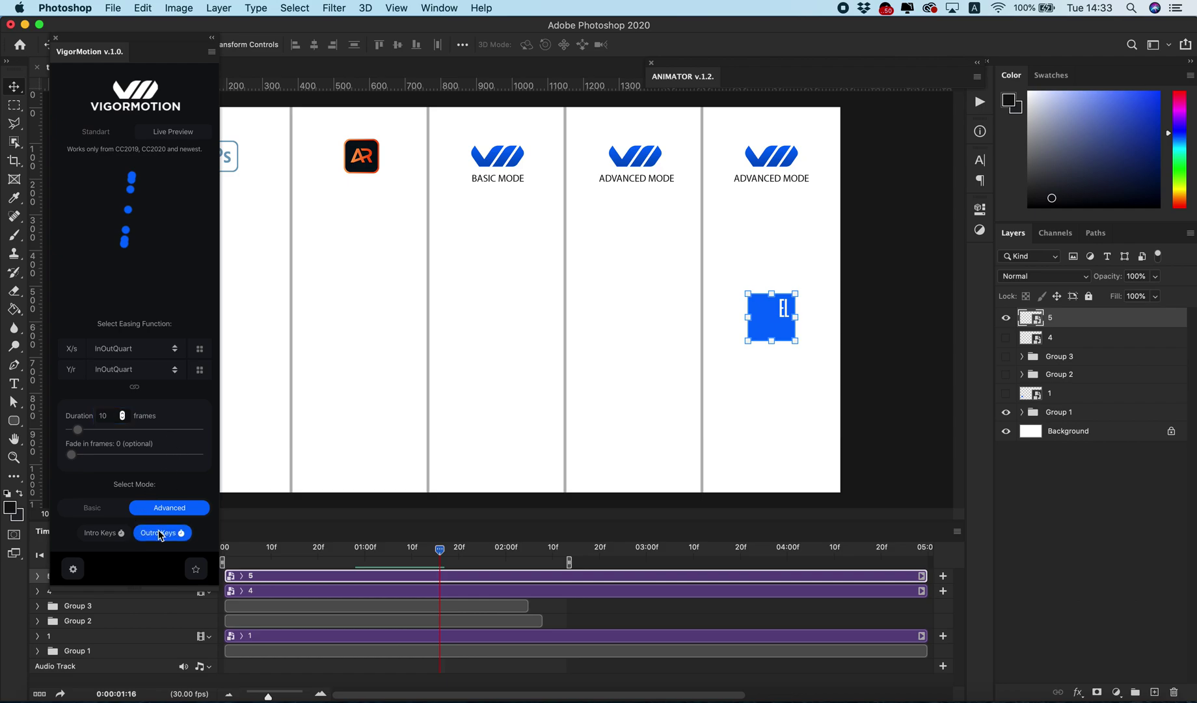
left_click_drag(776, 327, 780, 309)
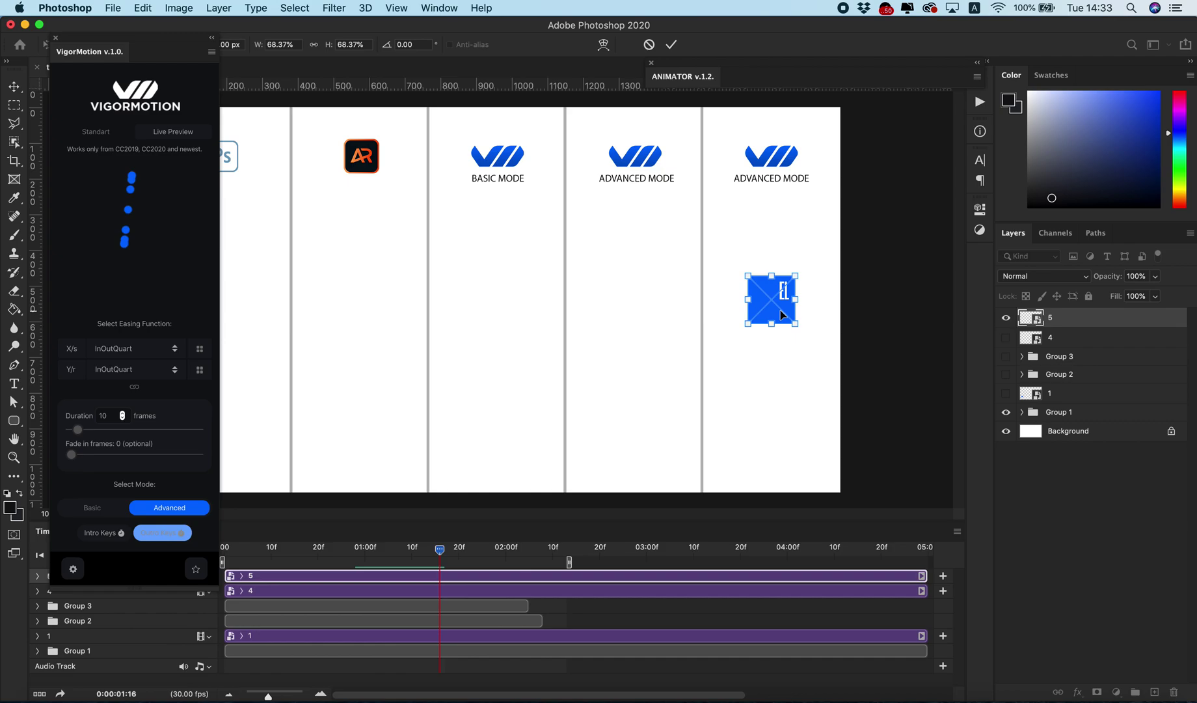
key("Return")
key("space")
key("space")
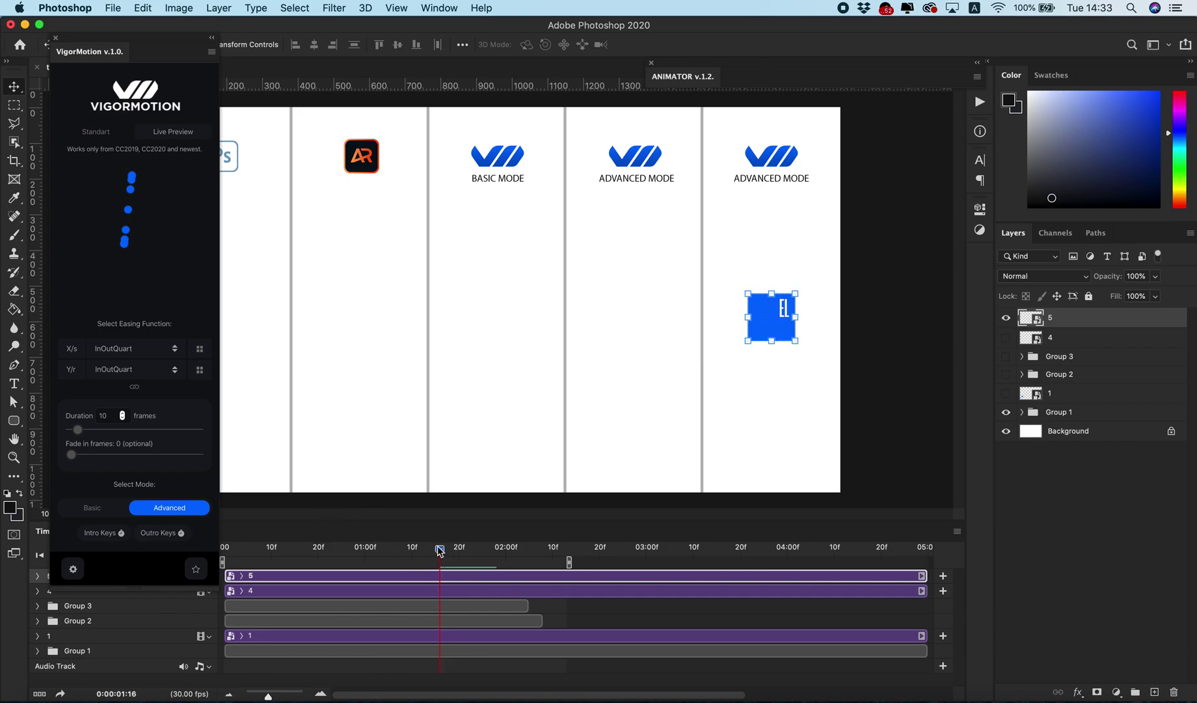
left_click_drag(440, 551, 512, 567)
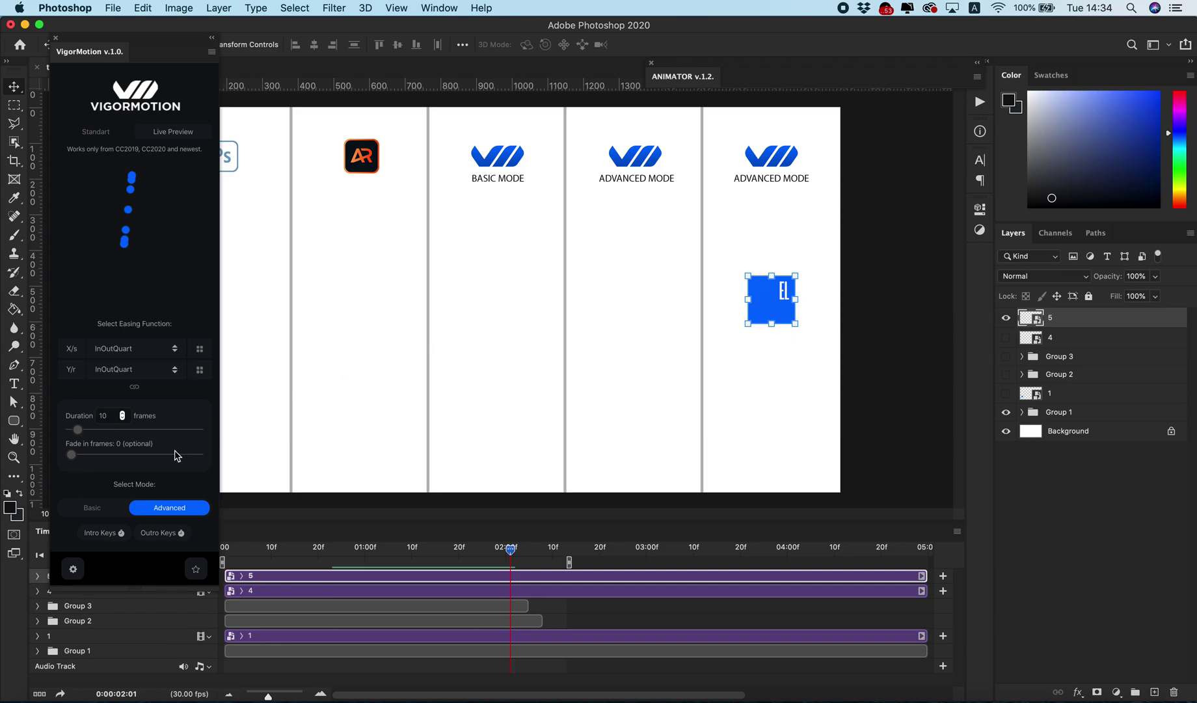
Generate outro keys that drop layer 5 near the column's bottom at about 115% scale, and park the playhead at 2:14
left_click(161, 535)
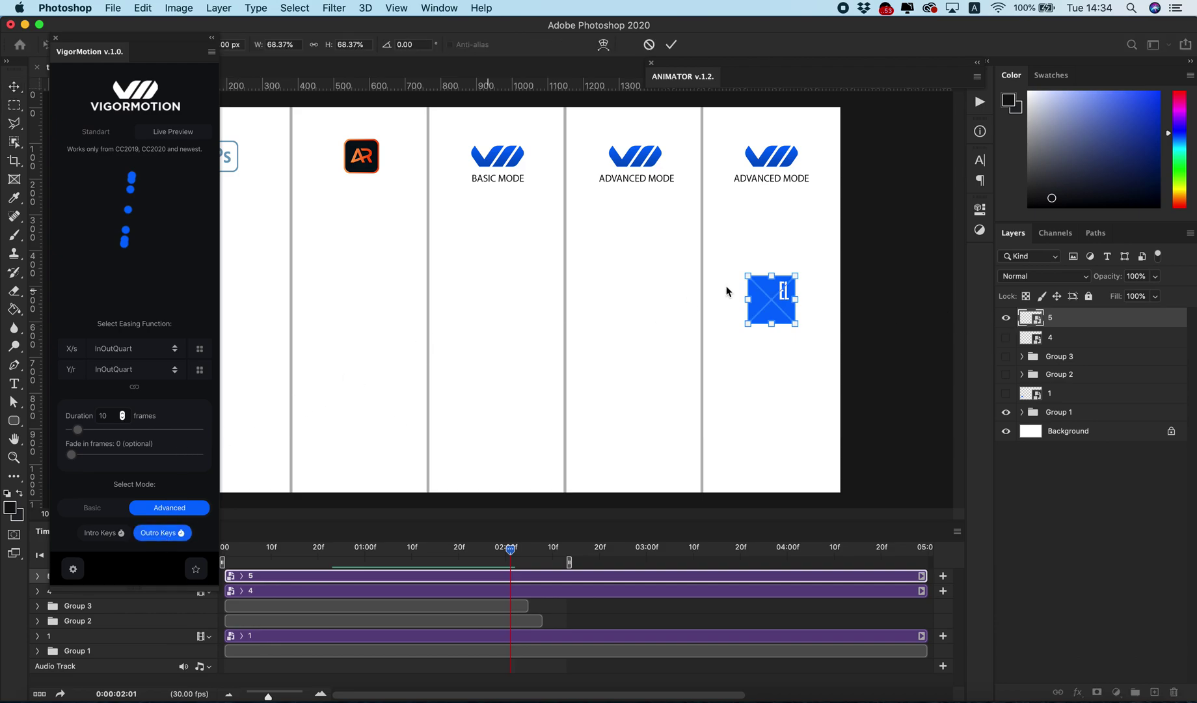
left_click_drag(776, 291, 774, 380)
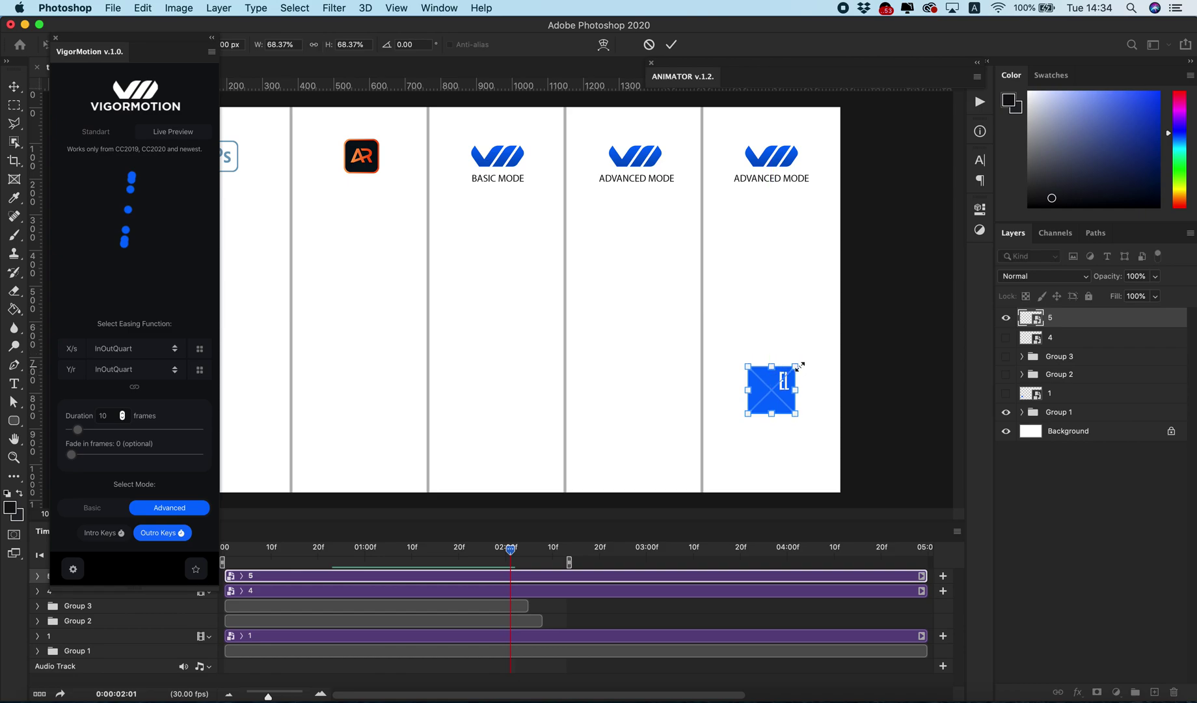
left_click_drag(801, 366, 795, 407)
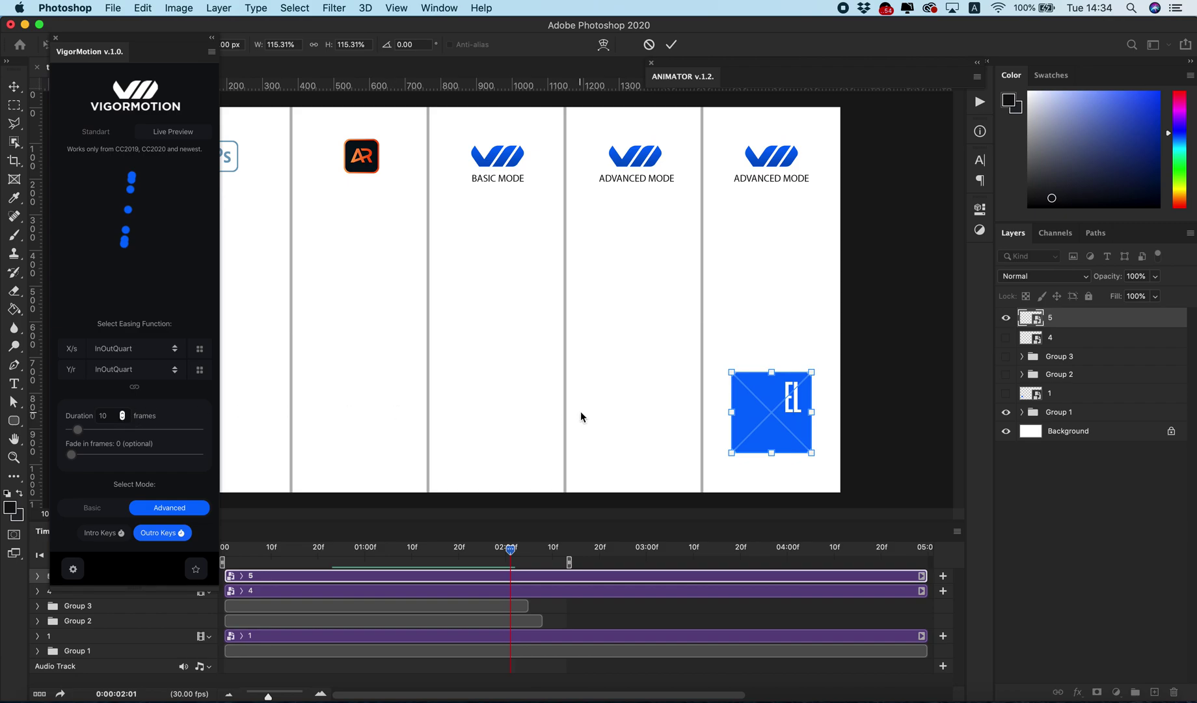
key("Return")
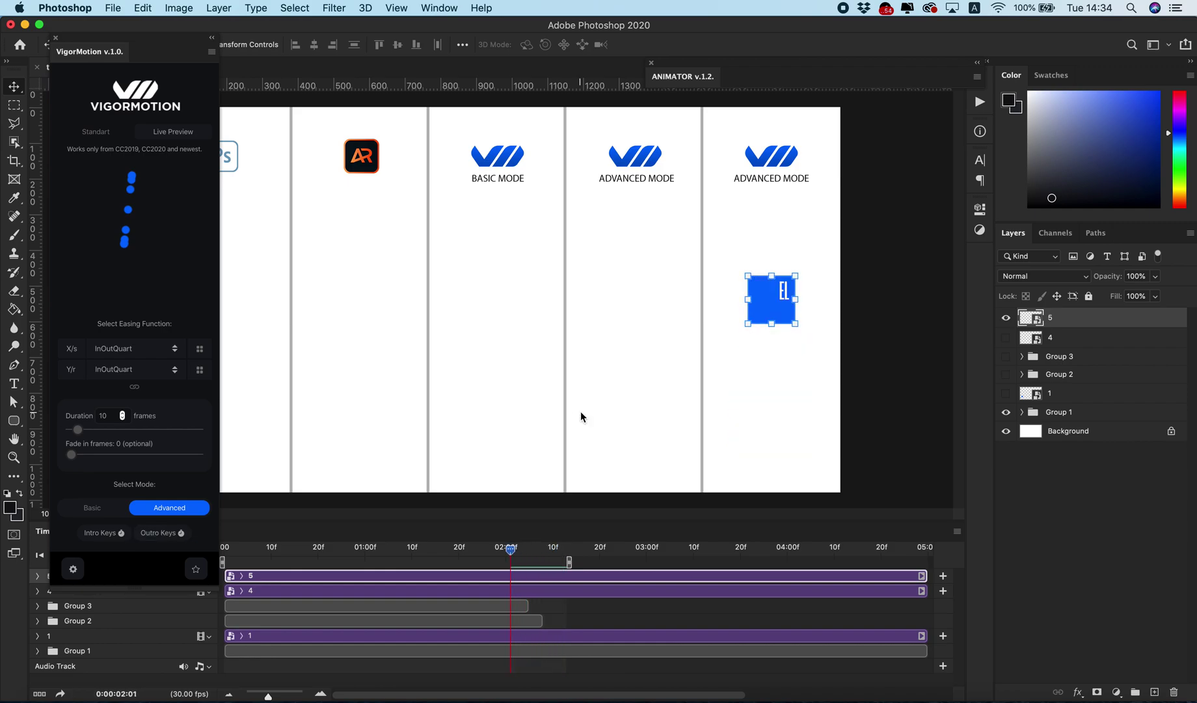
left_click_drag(511, 549, 573, 550)
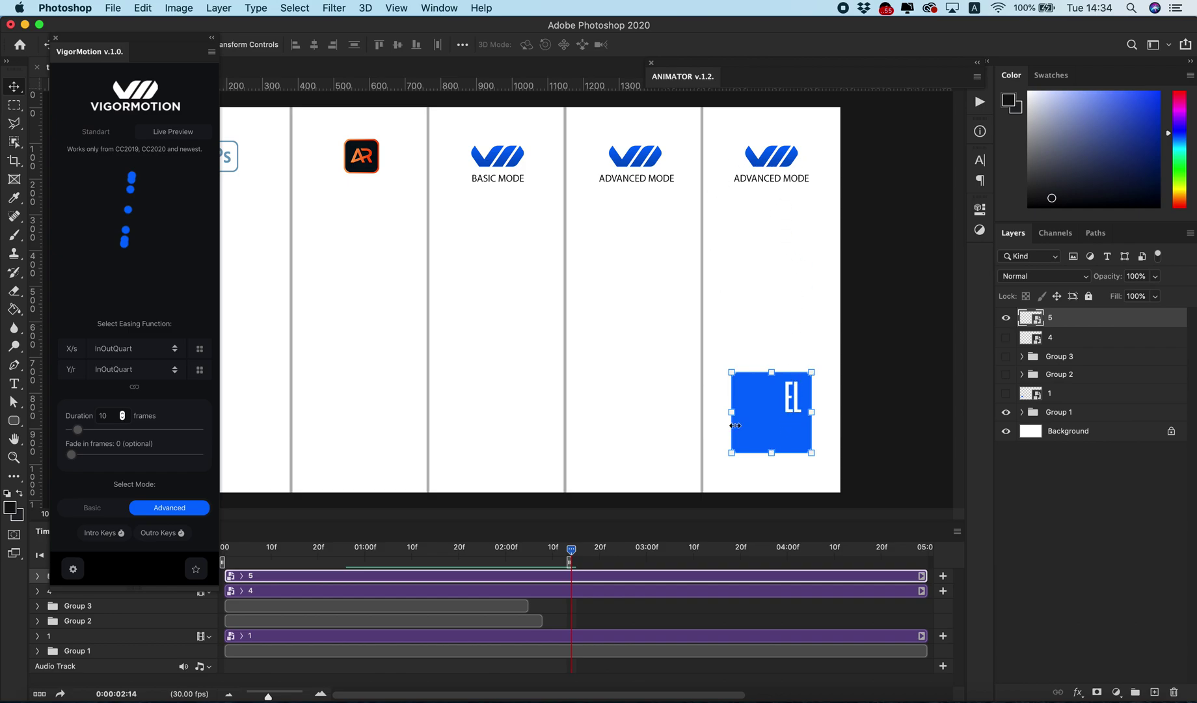
Set the duration to 20 frames and generate outro keys ending layer 5 small and rotated just below the logo, scrubbing to 2:22
left_click(109, 419)
left_click(157, 535)
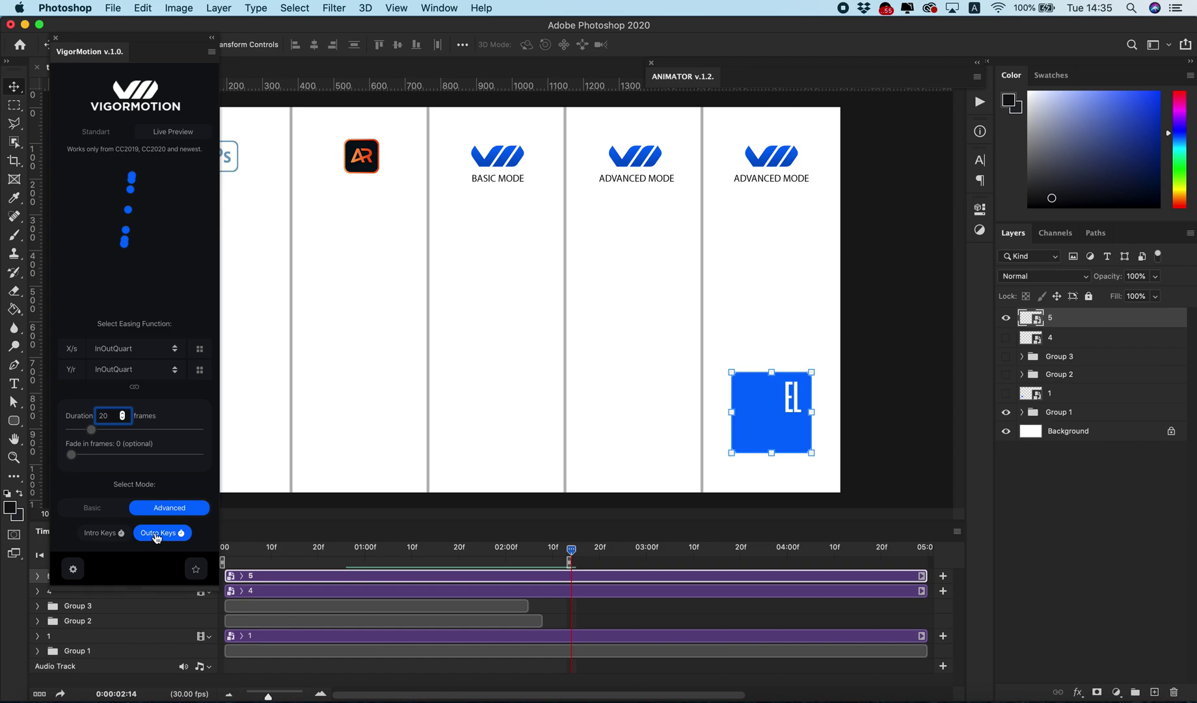
left_click(157, 535)
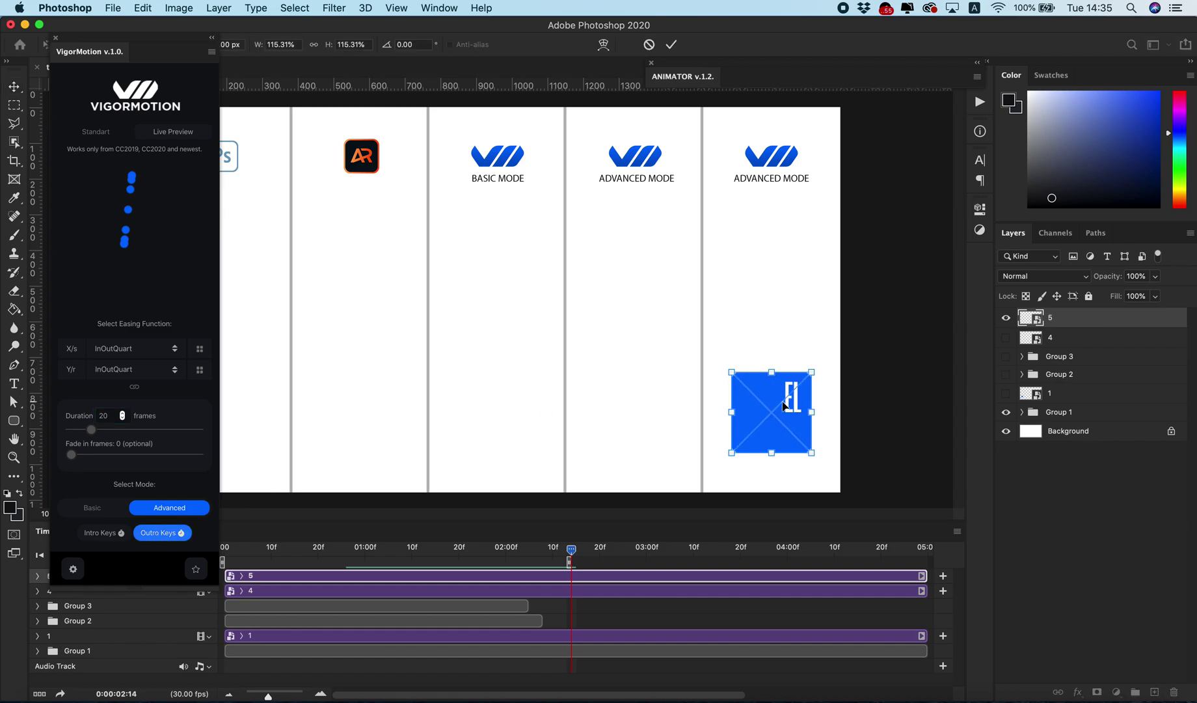
left_click_drag(785, 404, 773, 210)
key("Return")
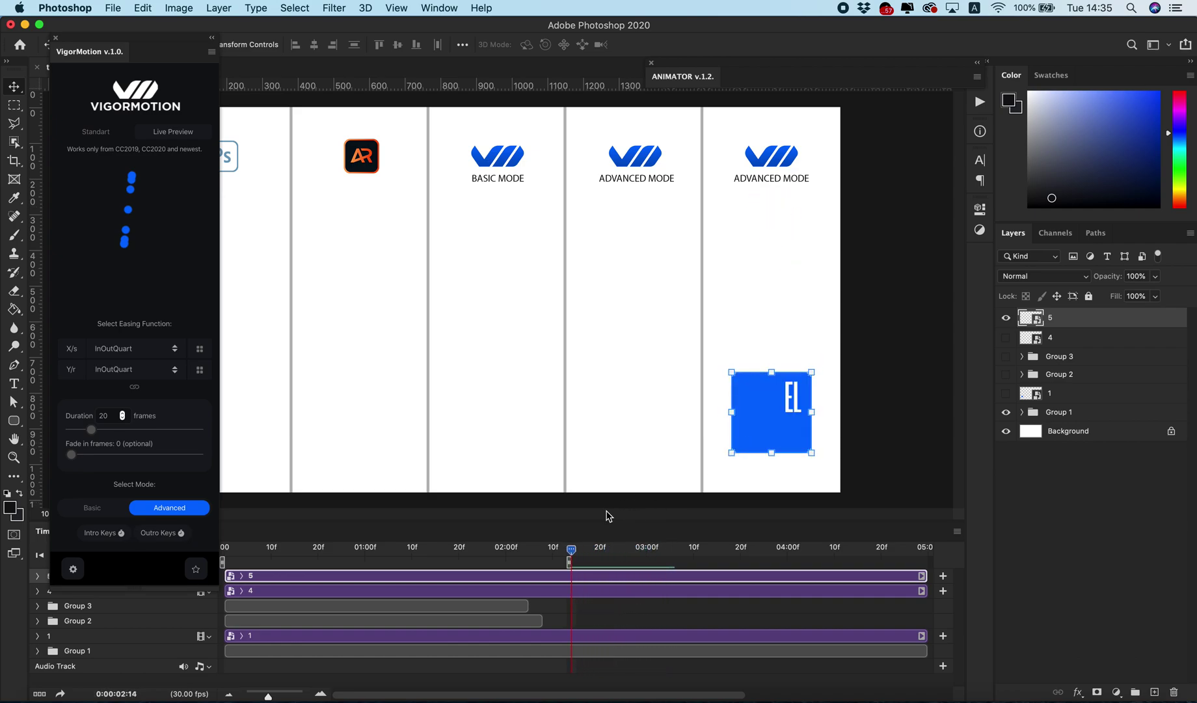
left_click_drag(572, 552, 609, 552)
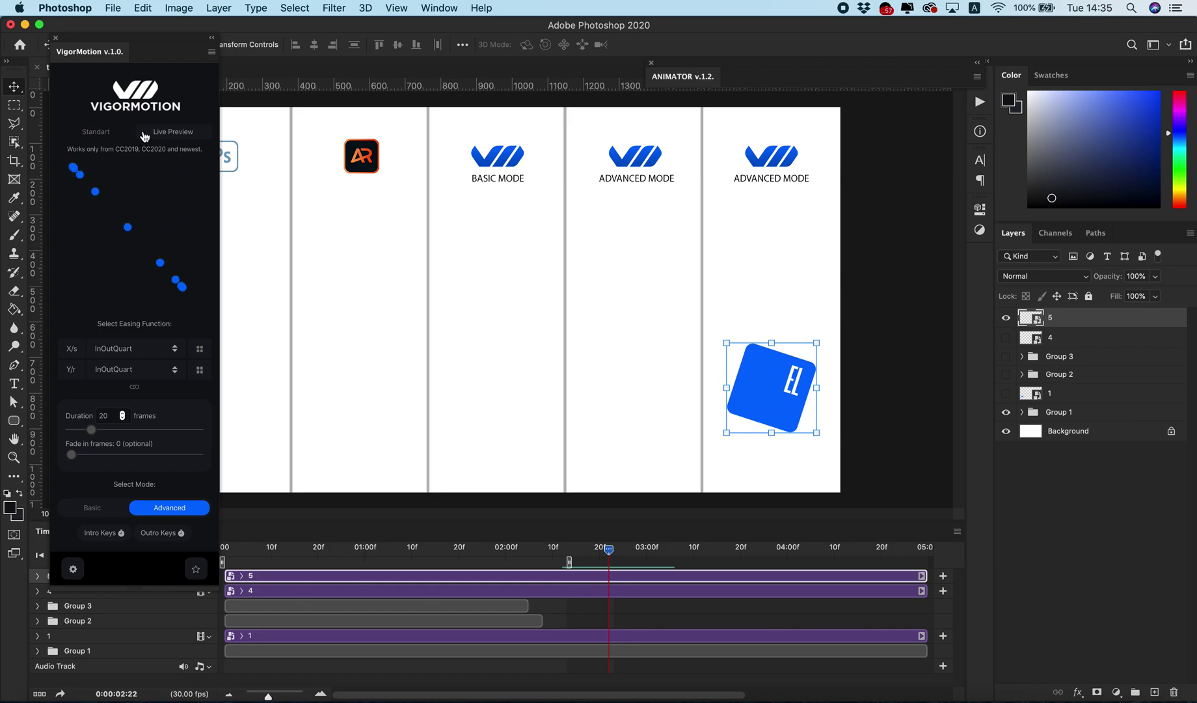
Preview the motion path with OutCubic X/s easing, and scrub layer 5's animation back to 0:09
left_click(139, 356)
left_click(131, 417)
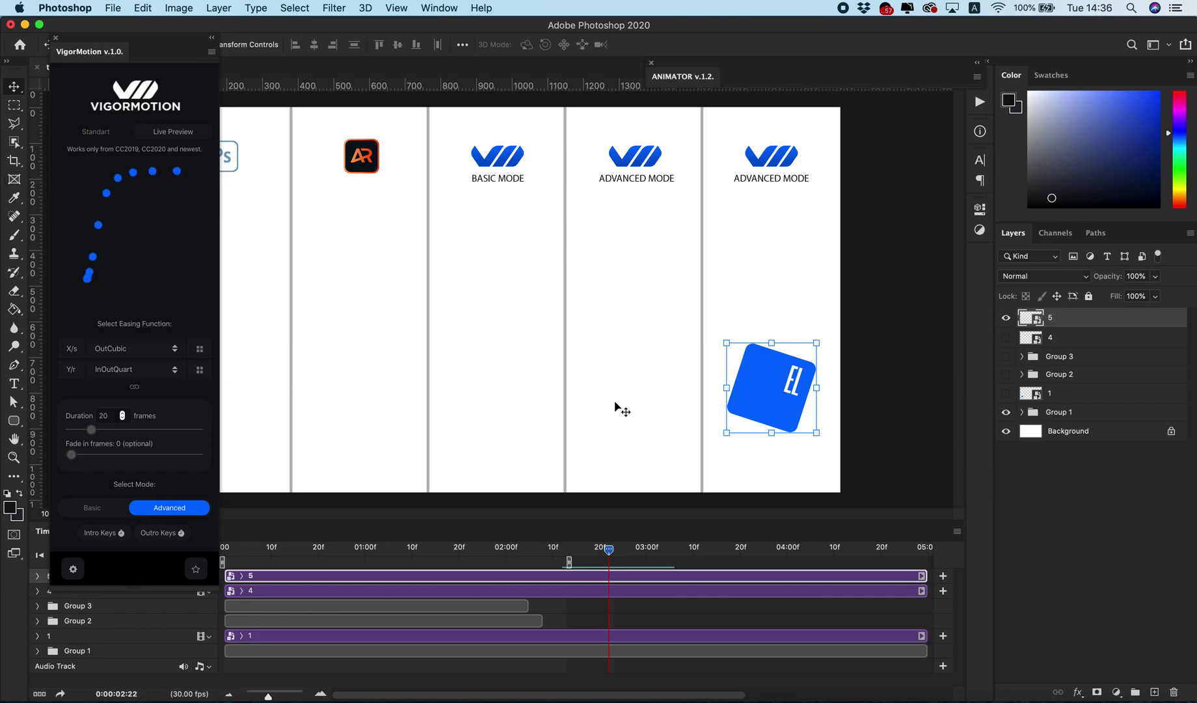
left_click_drag(609, 551, 268, 552)
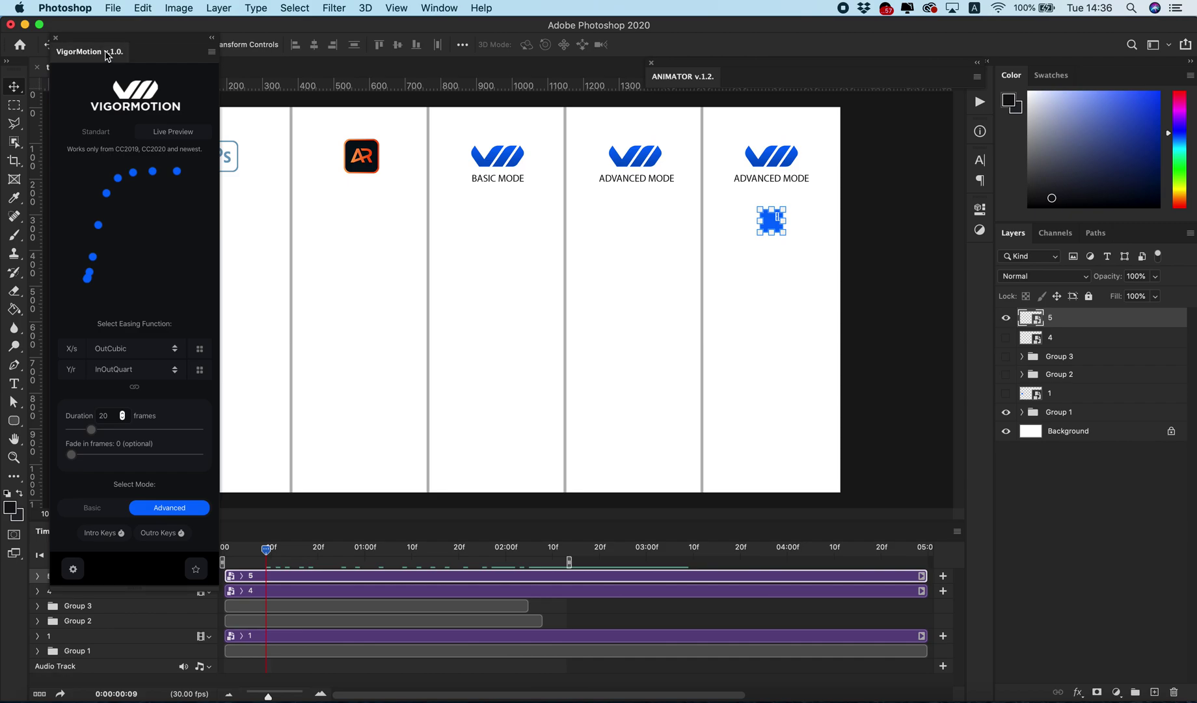
Add a fade-in to layer 5 with opacity keys of 0% at 0:28 and 100% at about 1:05
left_click(106, 53)
left_click(37, 575)
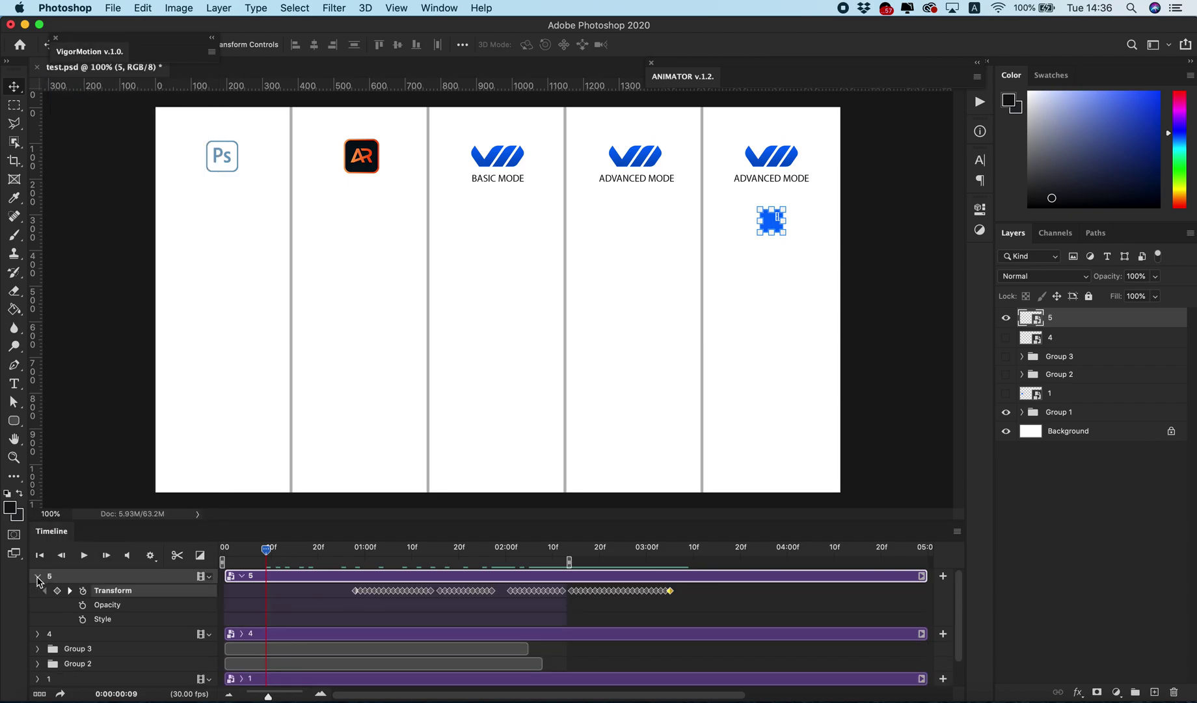
left_click_drag(267, 551, 390, 605)
left_click(83, 605)
left_click(1156, 277)
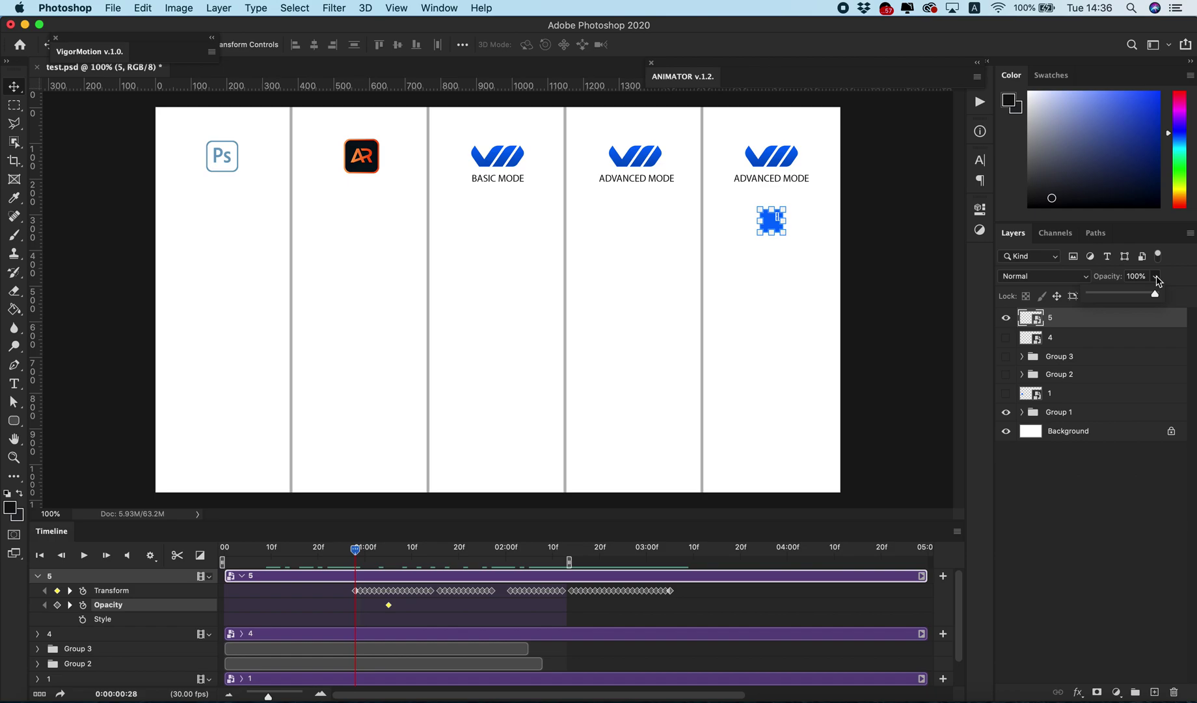
left_click_drag(1151, 292, 1090, 294)
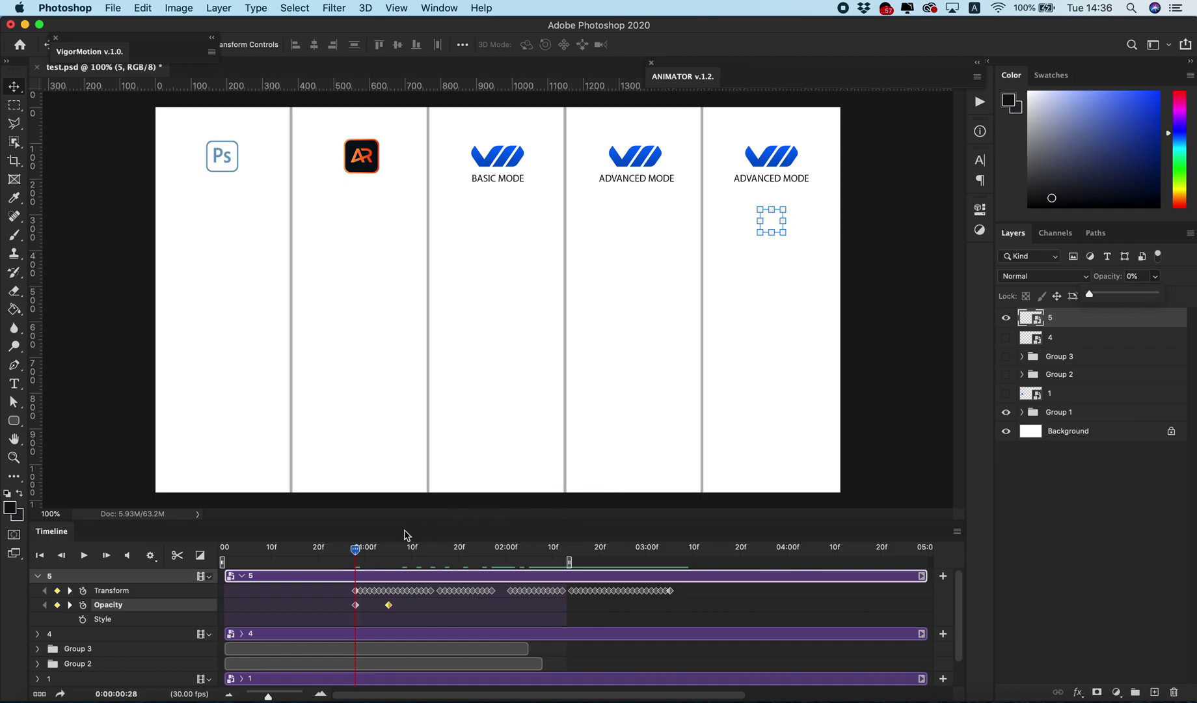
Add a fade-out to layer 5 with opacity keys of 100% at 2:27 and 0% at the last transform key, and scrub back to 1:29
left_click_drag(352, 554, 635, 556)
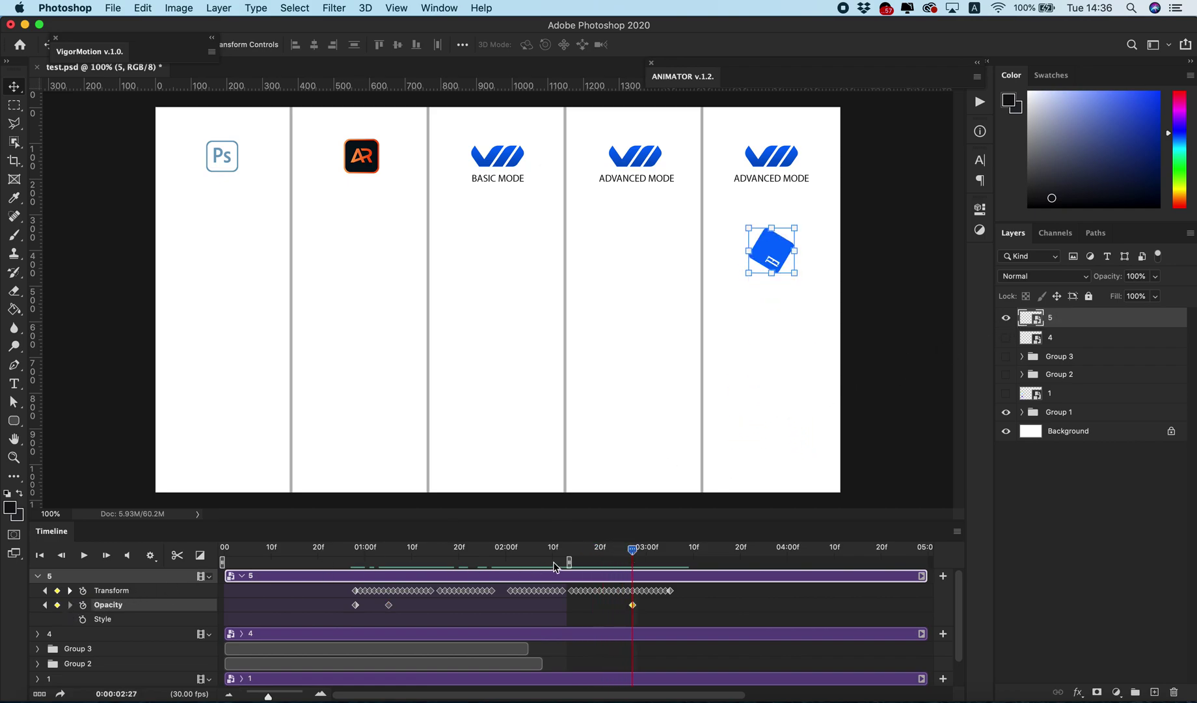
left_click_drag(636, 555, 671, 557)
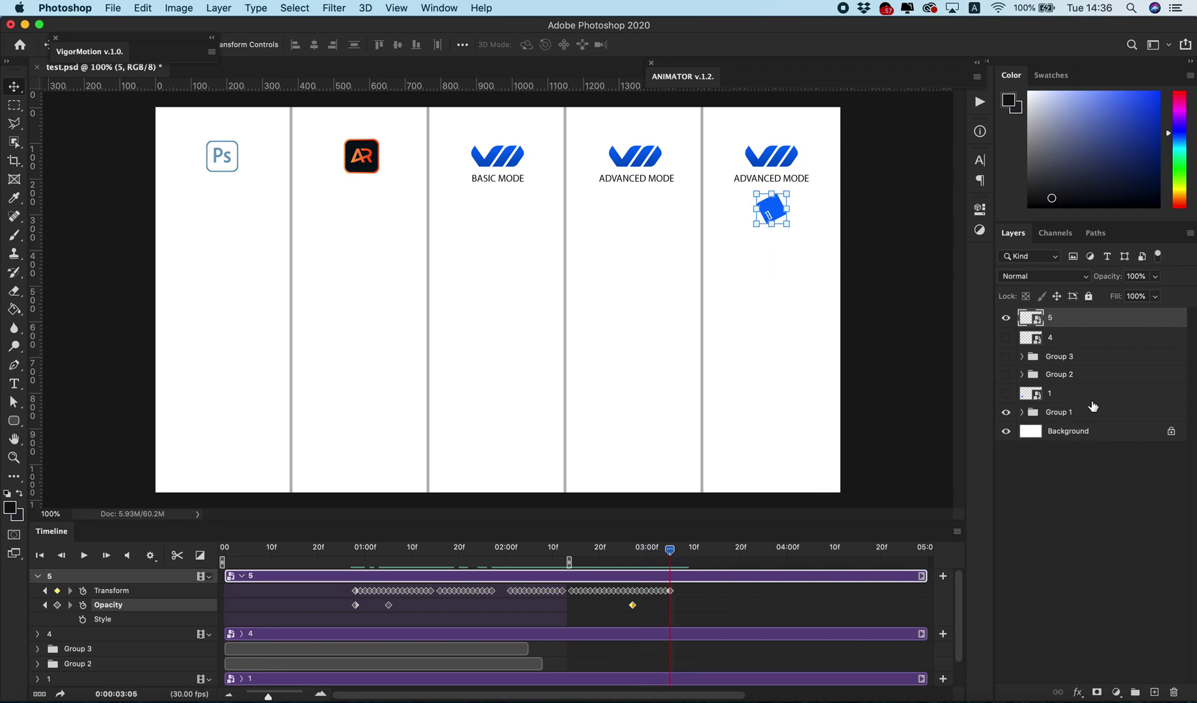
left_click(1156, 278)
left_click_drag(1143, 300, 944, 296)
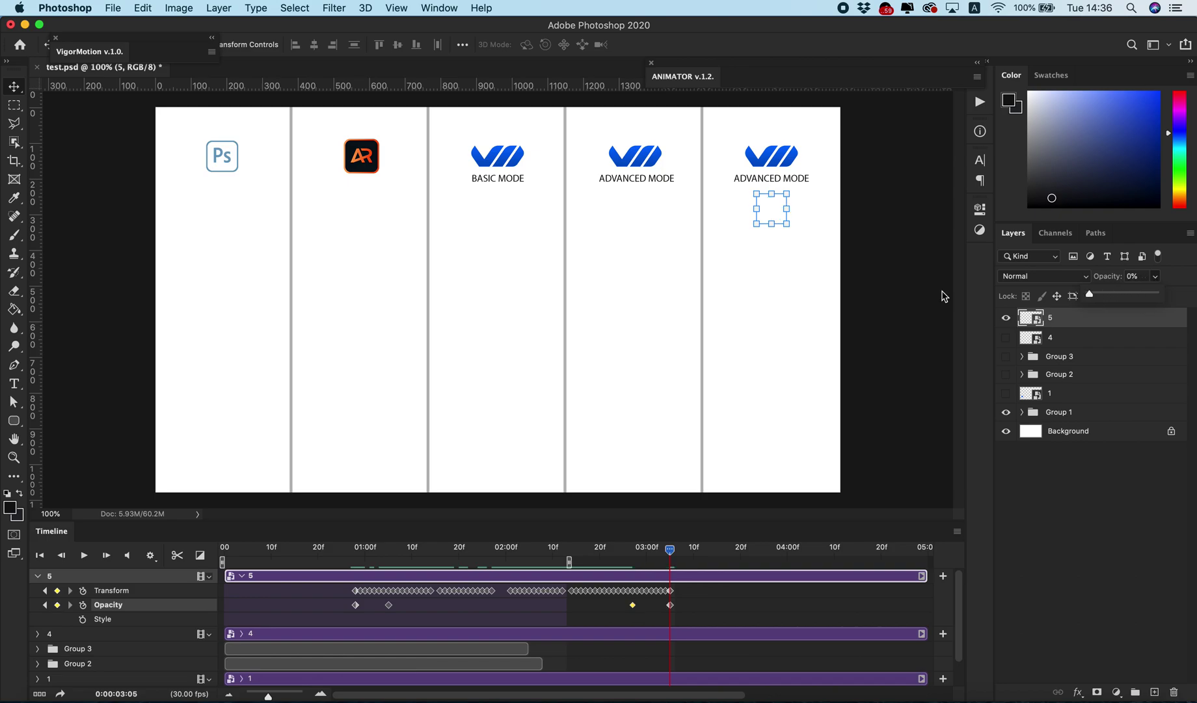
left_click_drag(672, 558, 499, 584)
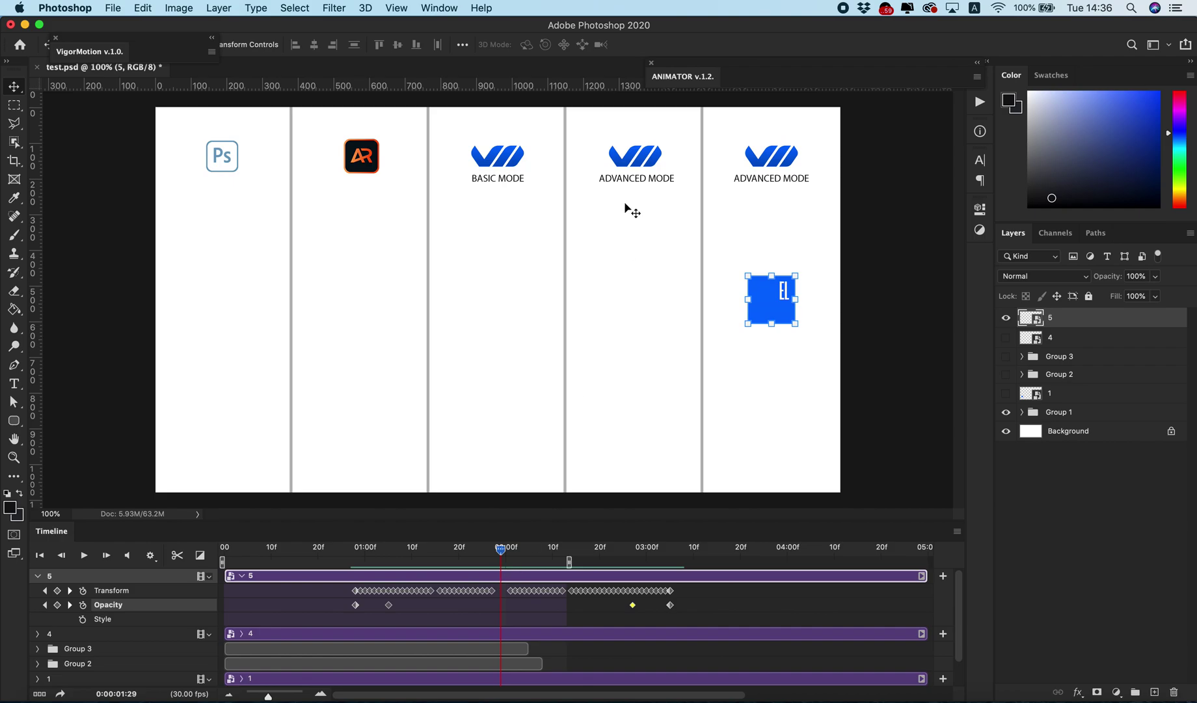
Expand the VigorMotion and Animator plugin panels to show them side by side, and collapse Animator again
left_click(113, 56)
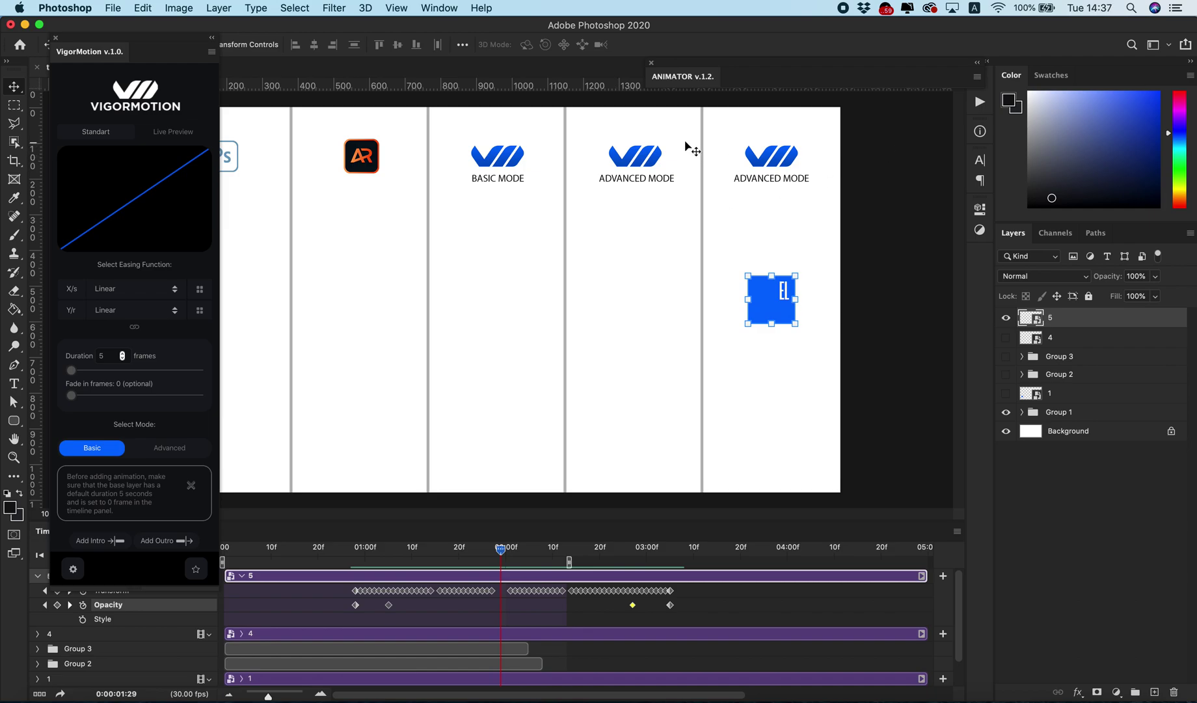
left_click(700, 79)
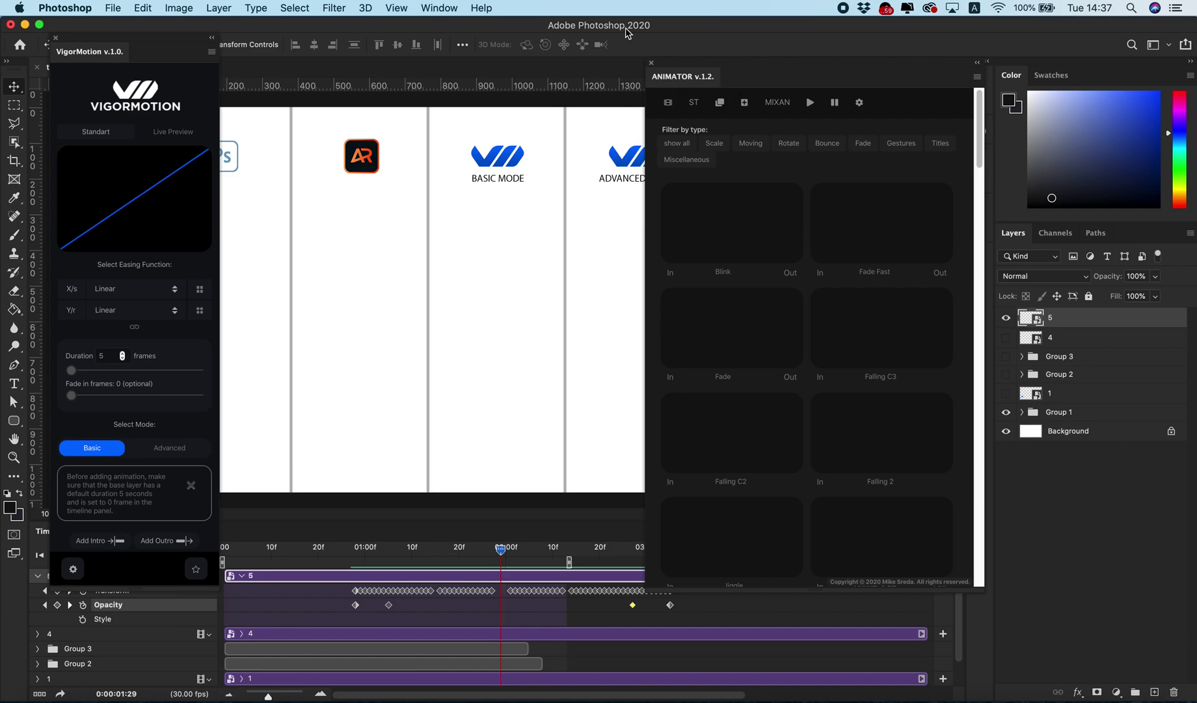
left_click(693, 78)
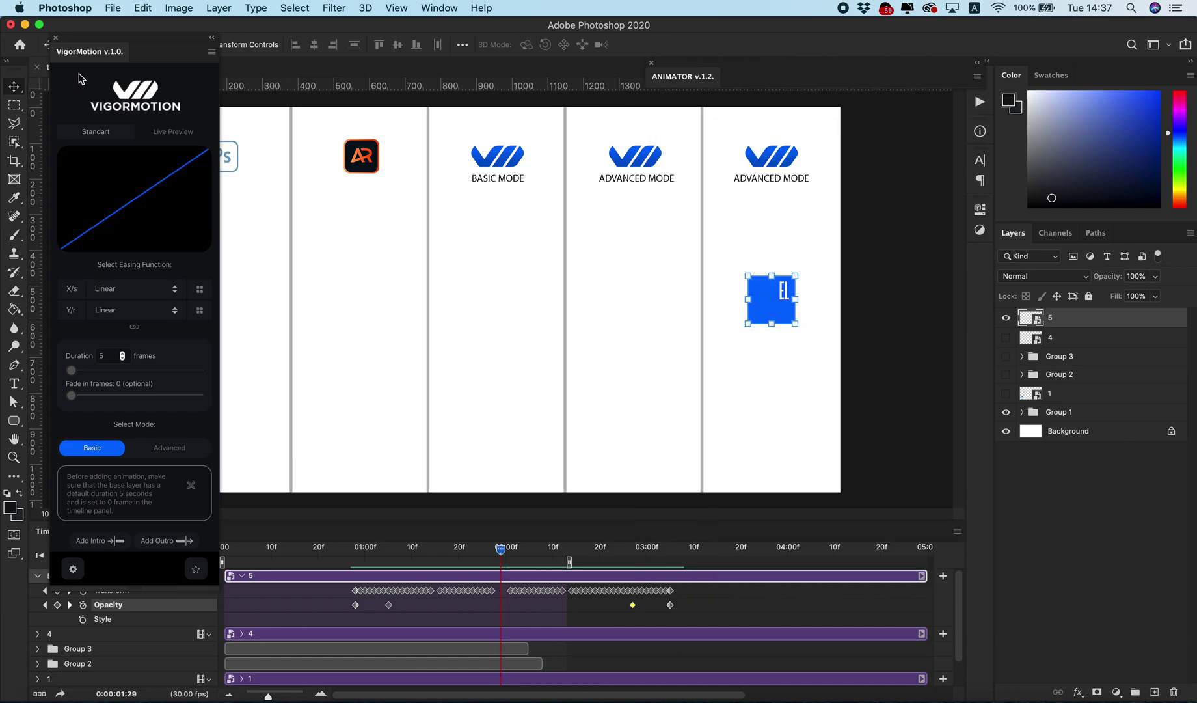
Collapse the VigorMotion panel and extend the end of the timeline's work area past layer 5's last keys to about 3:12
left_click(91, 52)
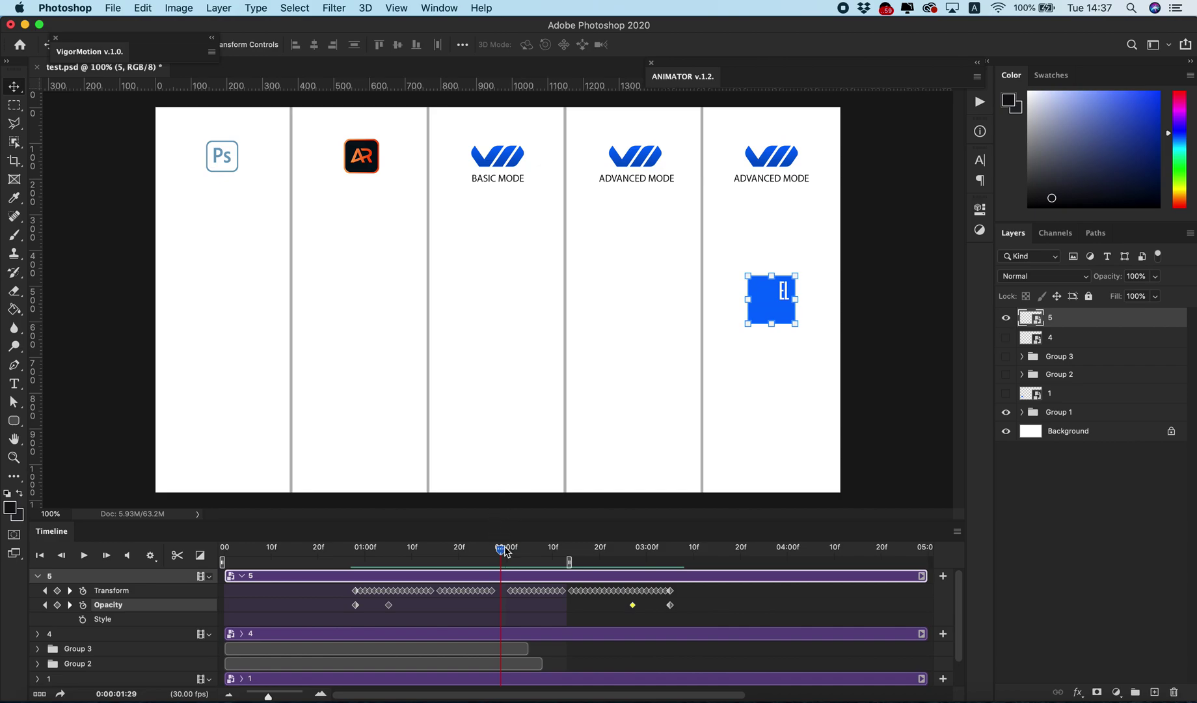
mouse_move(505, 551)
left_mouse_down()
mouse_move(362, 551)
mouse_move(665, 551)
mouse_move(357, 546)
mouse_move(708, 561)
left_mouse_up()
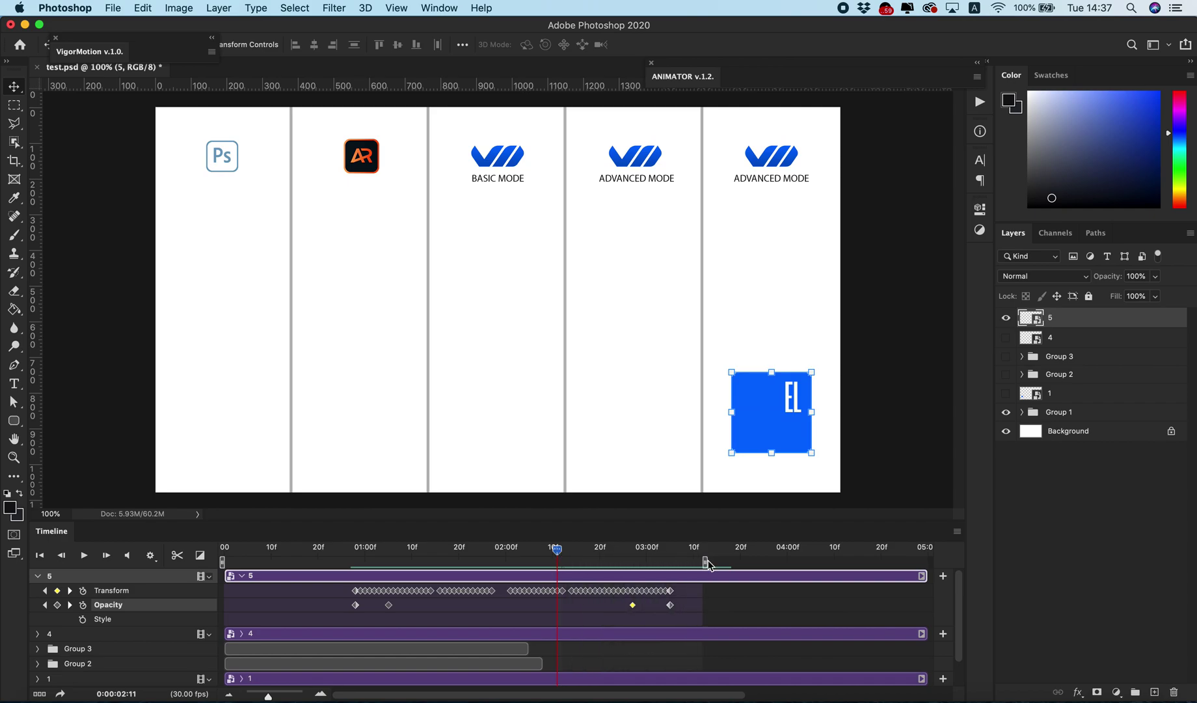